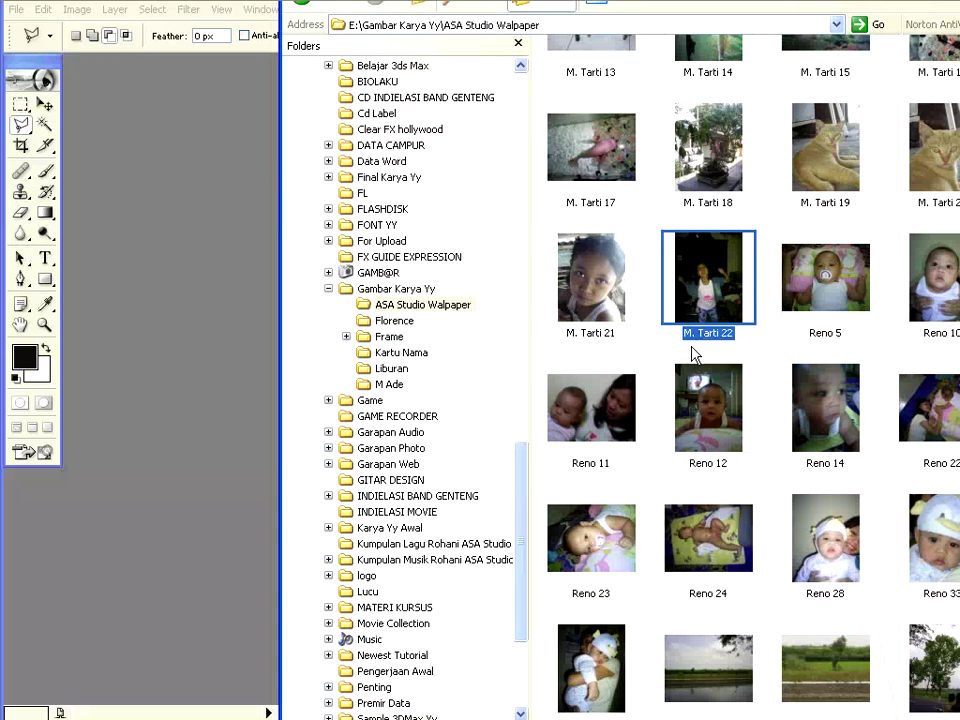
pyautogui.click(418, 313)
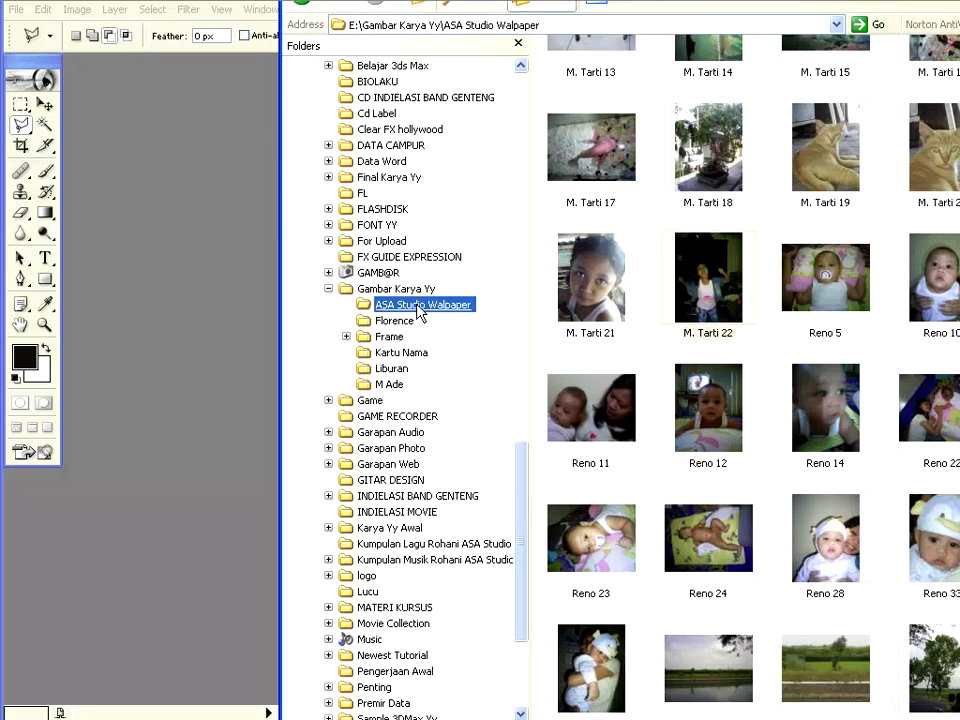
pyautogui.click(722, 294)
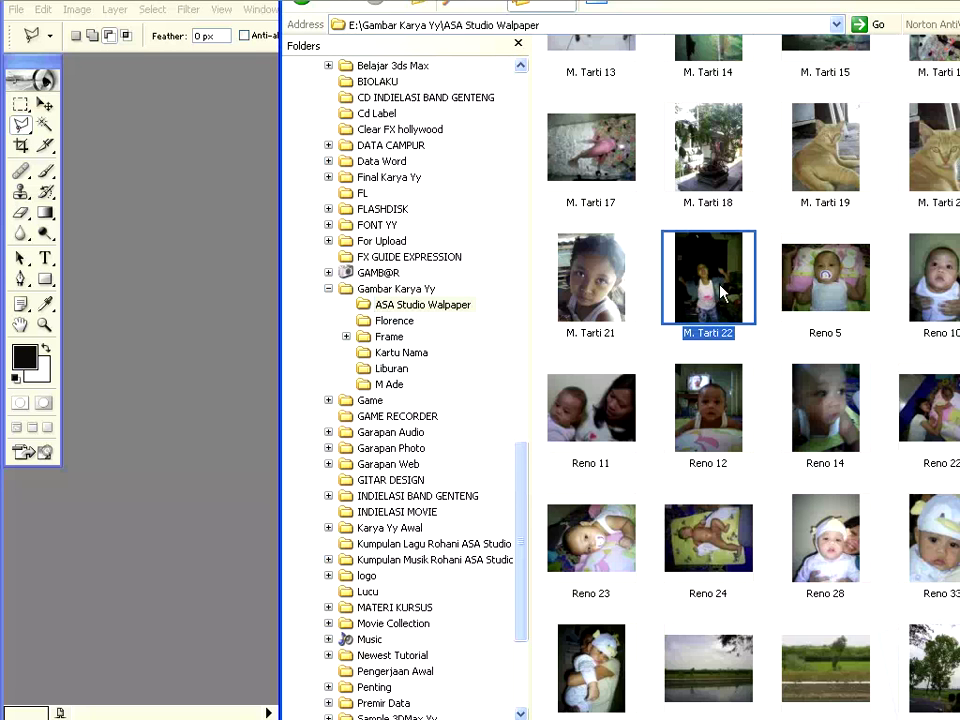
pyautogui.moveTo(722, 290); pyautogui.dragTo(265, 290)
pyautogui.moveTo(190, 290); pyautogui.dragTo(190, 290)
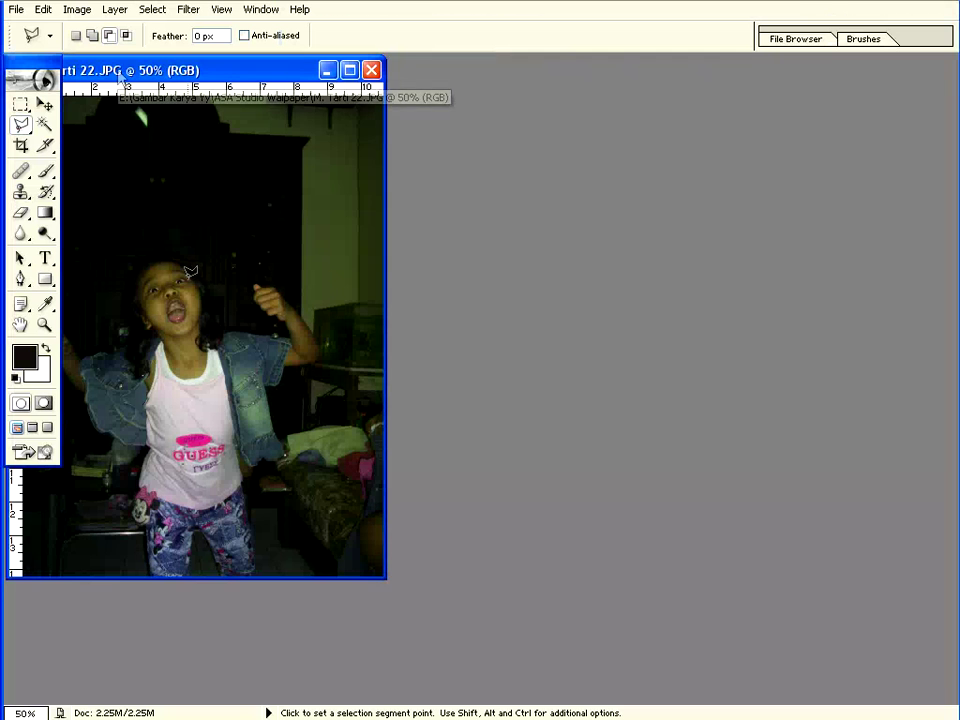
pyautogui.moveTo(125, 75)
pyautogui.mouseDown()
pyautogui.moveTo(186, 75)
pyautogui.moveTo(178, 75)
pyautogui.mouseUp()
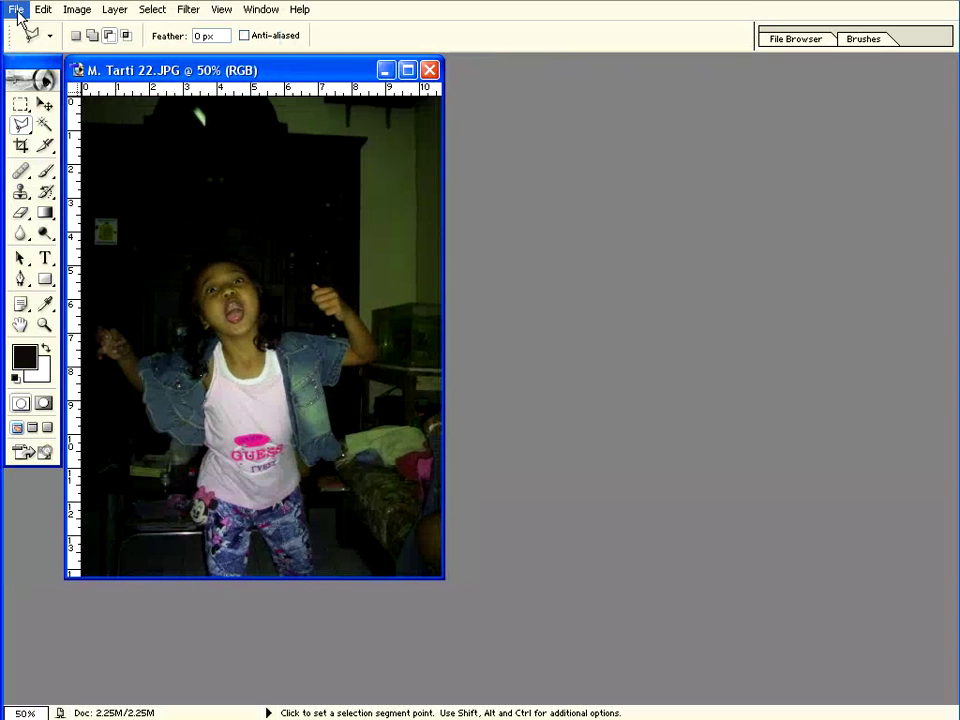
pyautogui.click(18, 16)
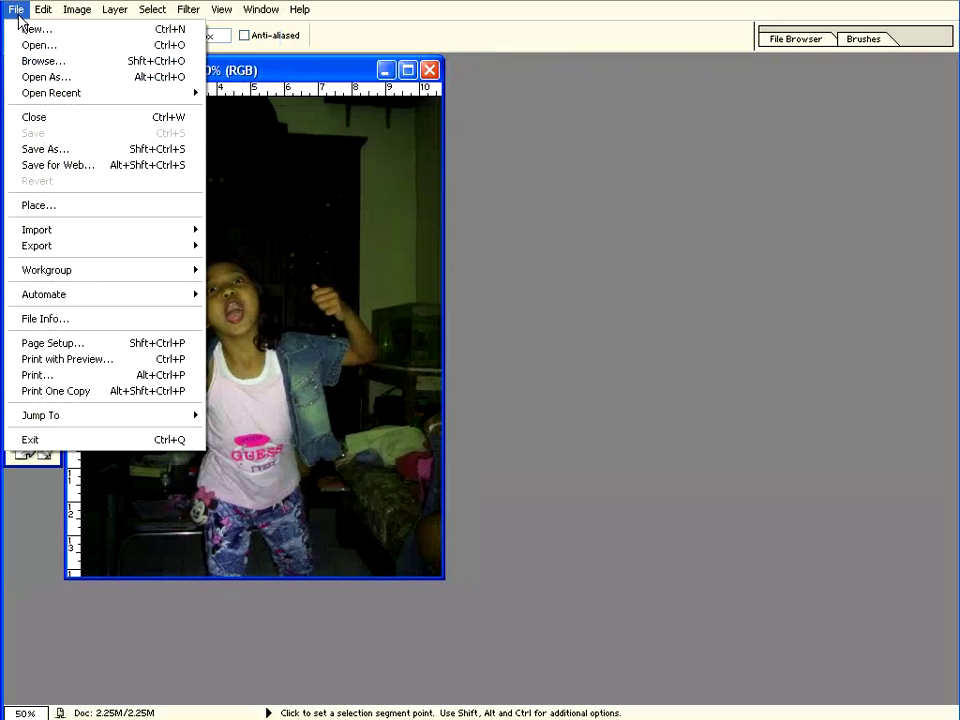
pyautogui.click(26, 46)
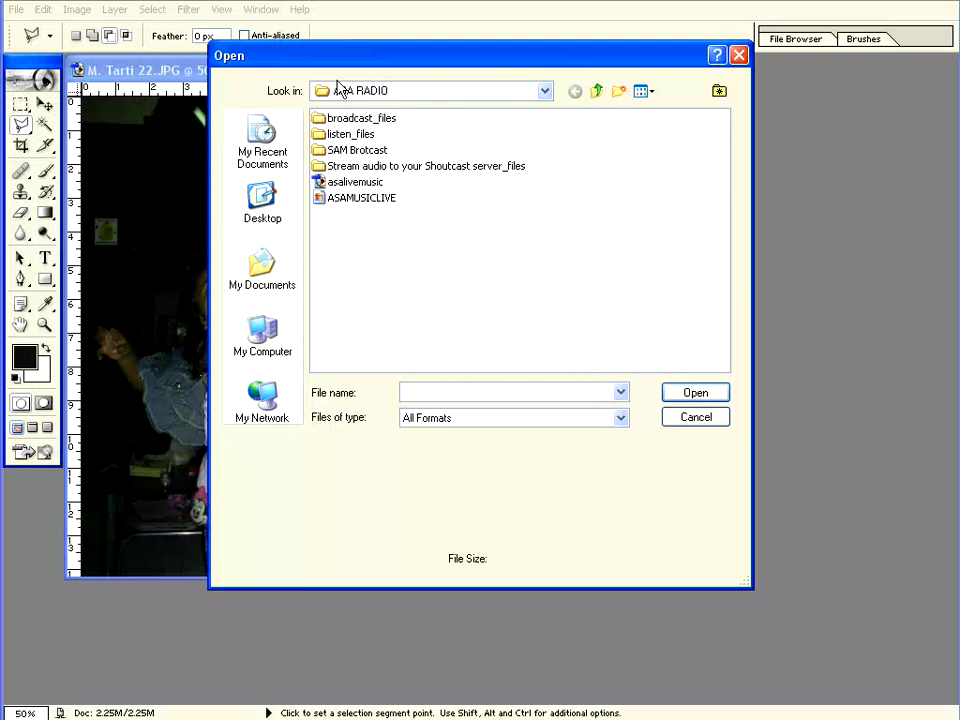
pyautogui.click(414, 97)
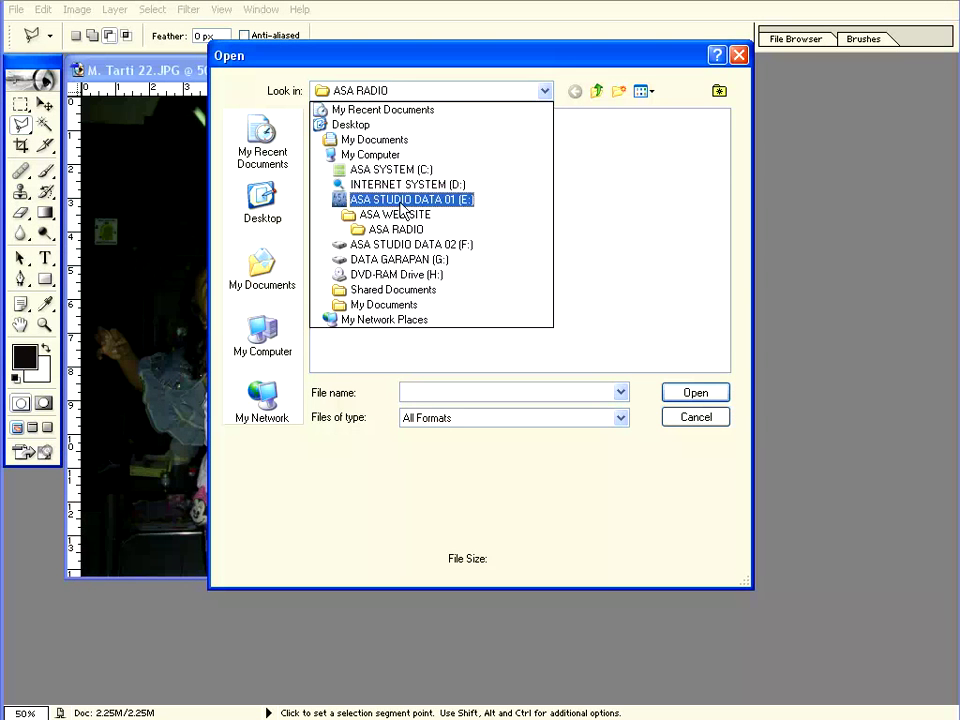
pyautogui.click(740, 56)
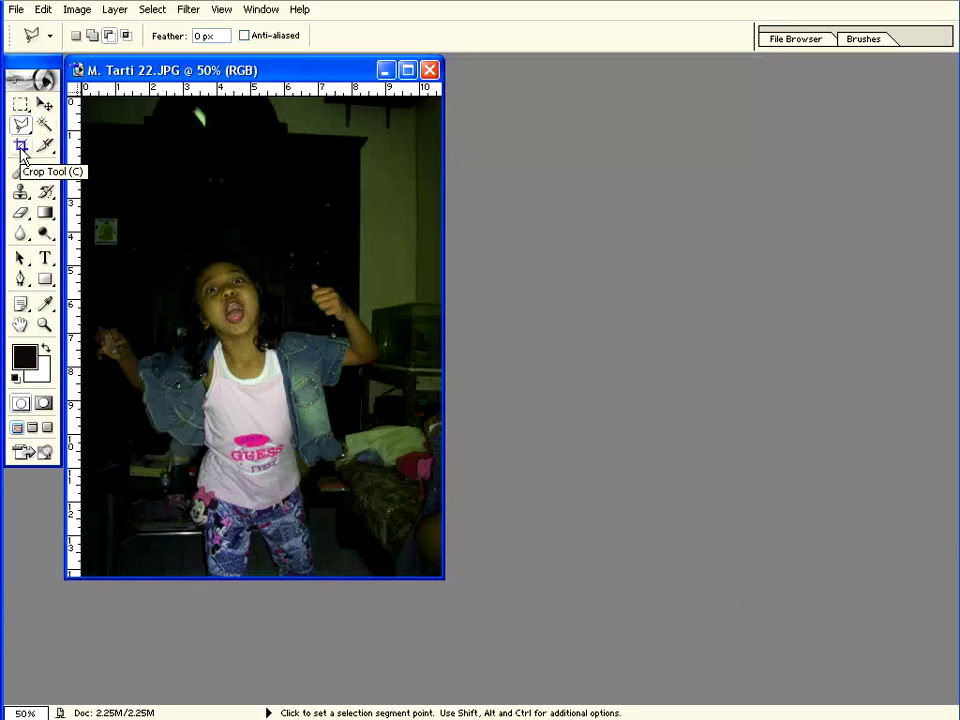
# - Crop the photo to the girl's head-to-waist area, nudging the left, bottom and top edges
pyautogui.click(22, 148)
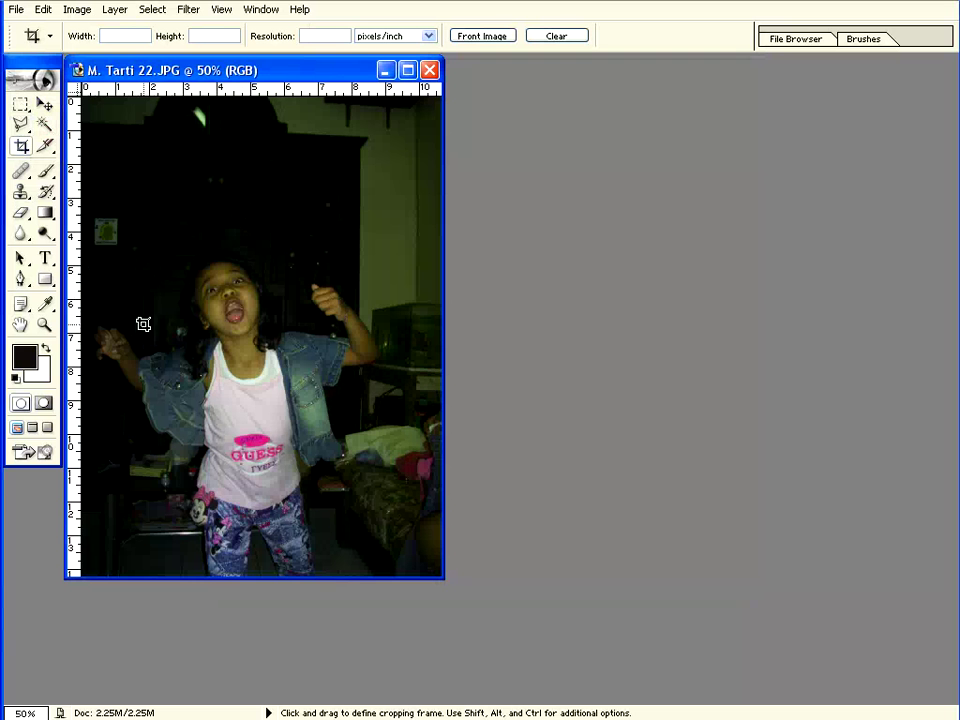
pyautogui.moveTo(103, 235); pyautogui.dragTo(384, 433)
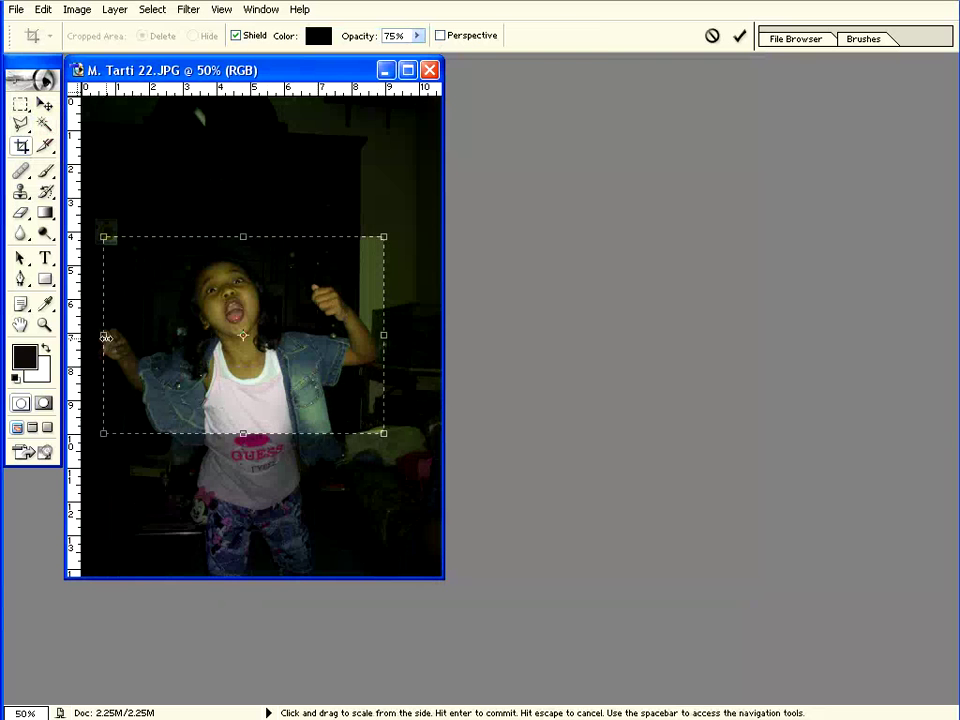
pyautogui.moveTo(104, 336); pyautogui.dragTo(91, 336)
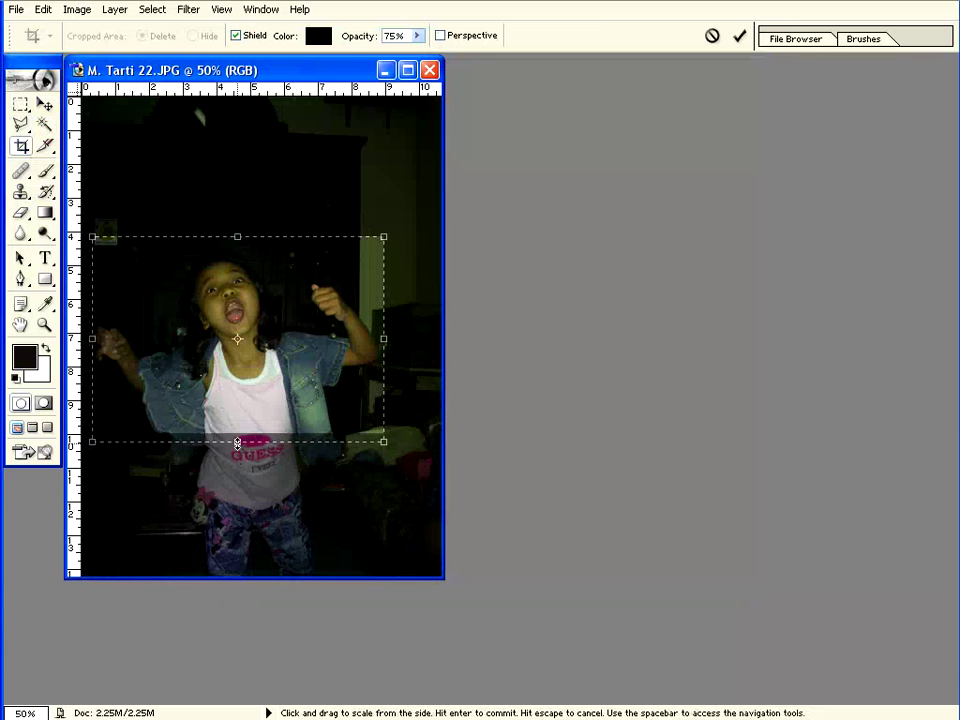
pyautogui.moveTo(254, 428); pyautogui.dragTo(254, 442)
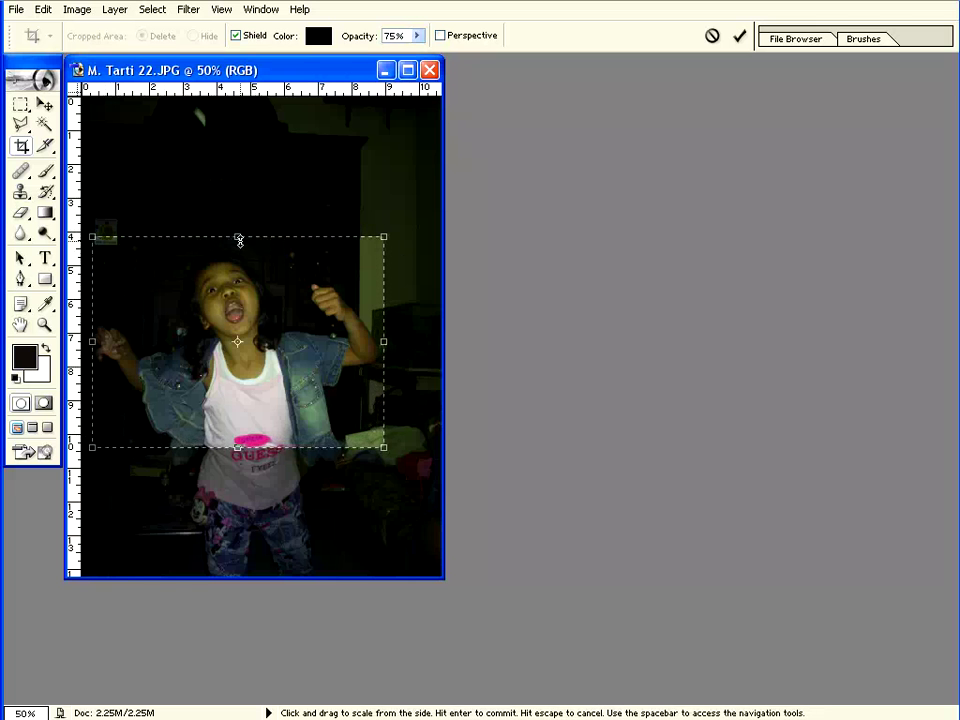
pyautogui.moveTo(239, 238); pyautogui.dragTo(238, 236)
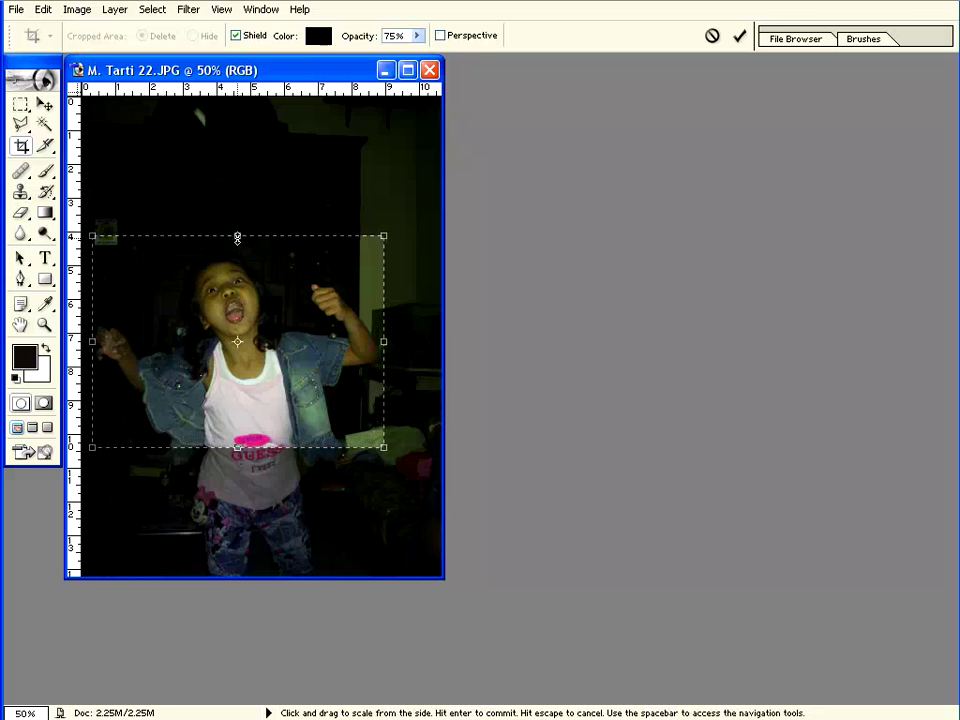
pyautogui.press('Return')
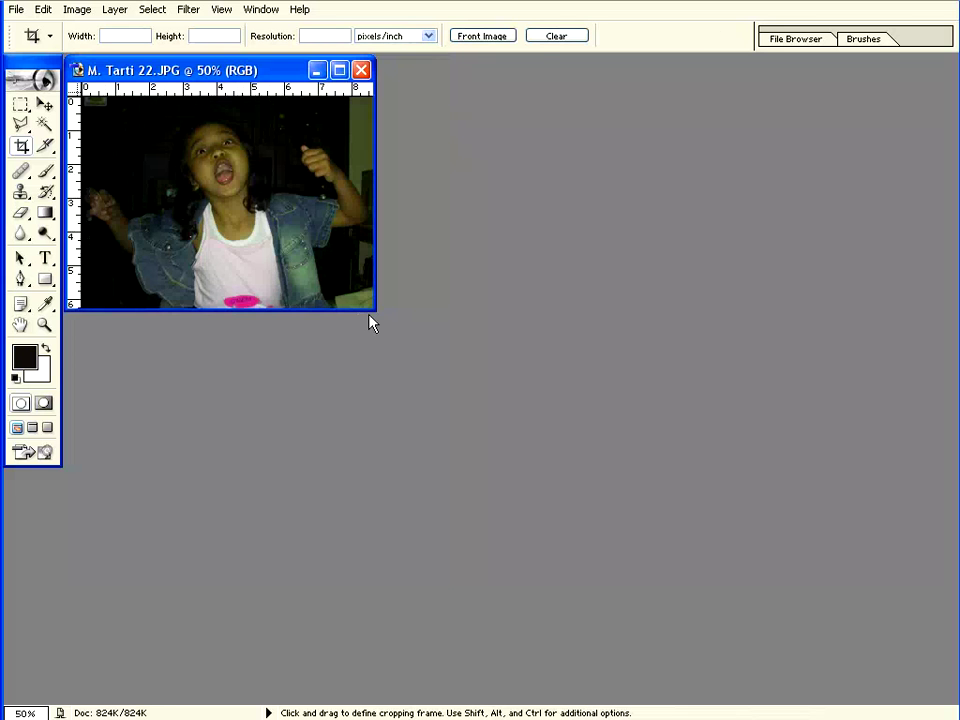
# - Undo the crop to restore the 2.25M photo, enlarge the window and show the Layers palette
pyautogui.moveTo(370, 308); pyautogui.dragTo(549, 564)
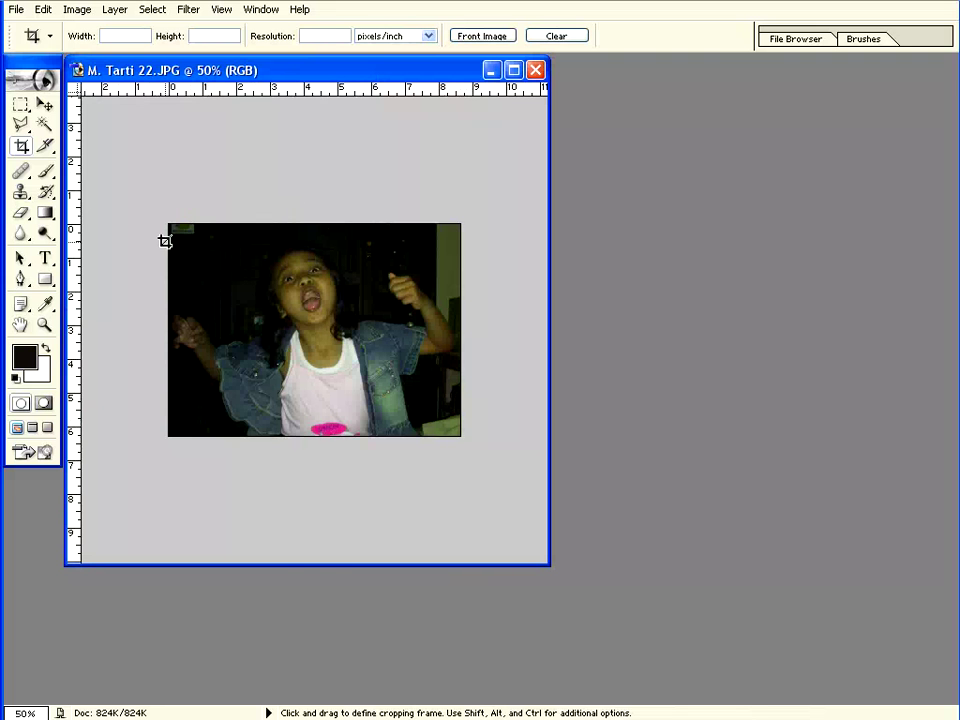
pyautogui.hotkey('ctrl', 'z')
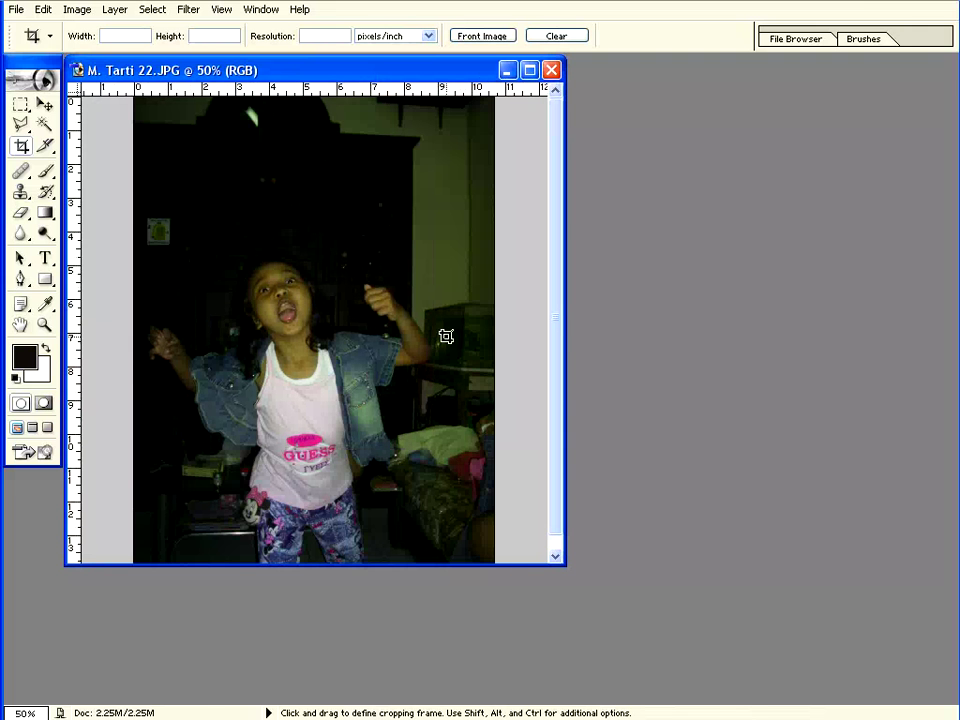
pyautogui.moveTo(563, 562); pyautogui.dragTo(600, 619)
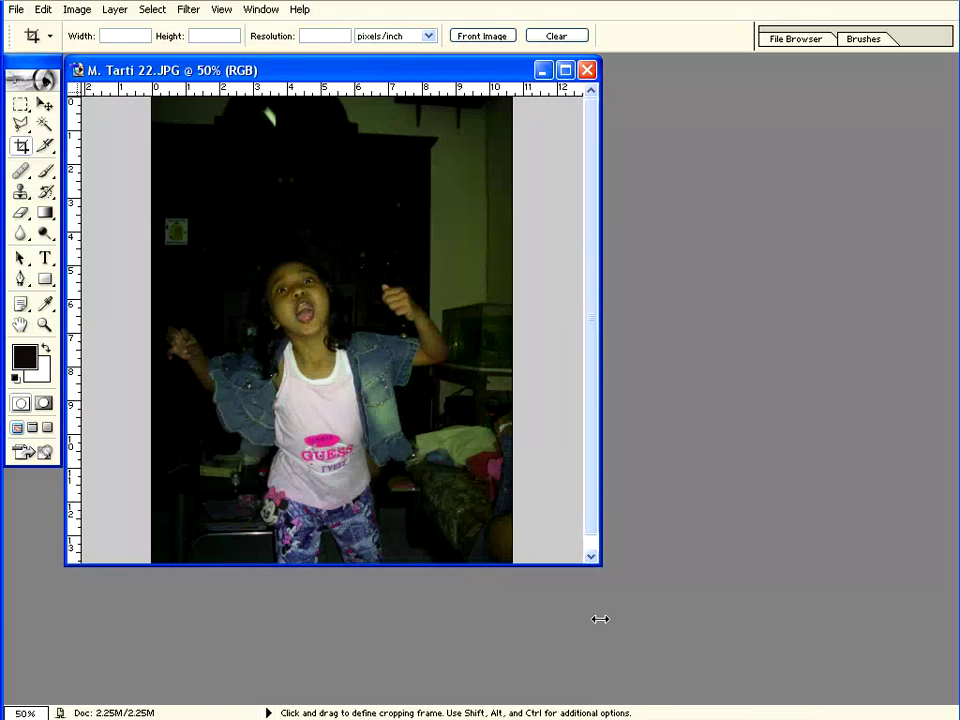
pyautogui.moveTo(537, 569); pyautogui.dragTo(537, 648)
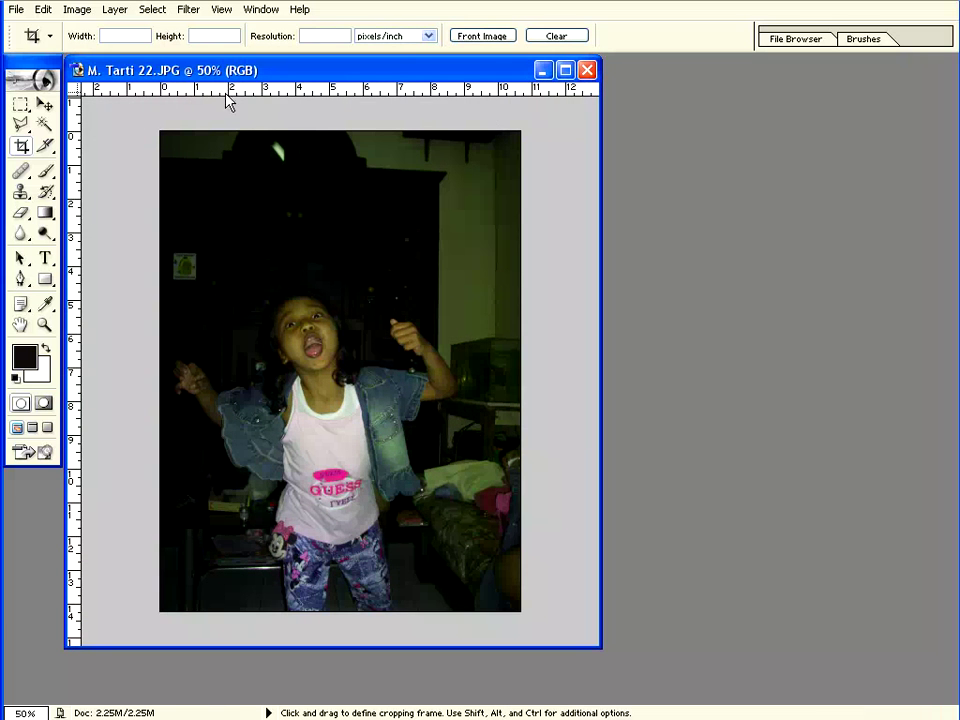
pyautogui.moveTo(186, 68); pyautogui.dragTo(185, 68)
pyautogui.moveTo(798, 319); pyautogui.dragTo(858, 373)
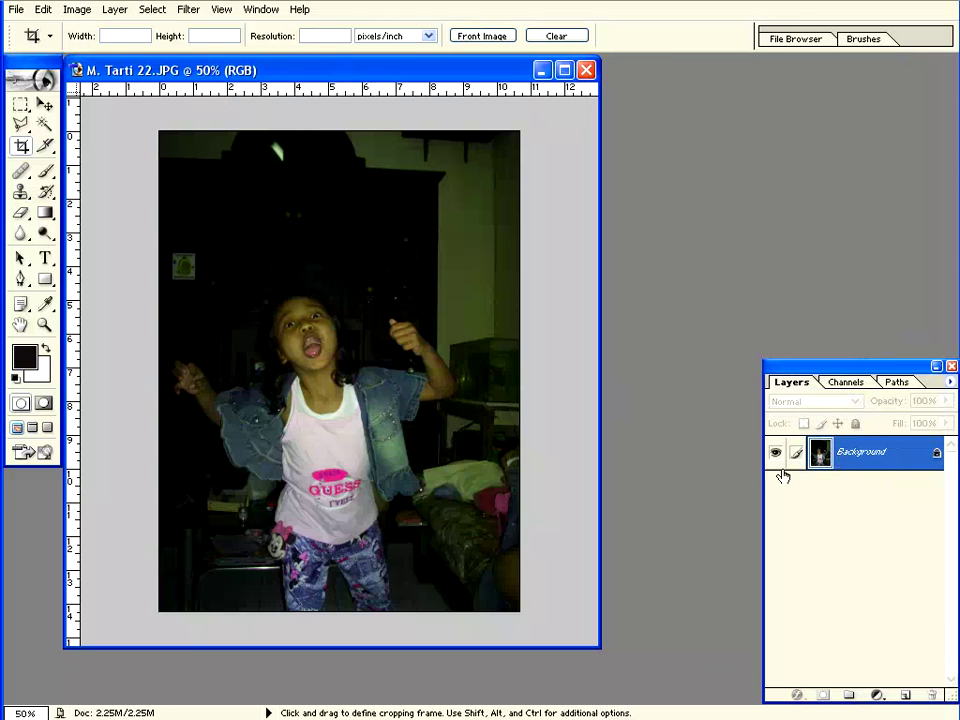
# - Add Layer 1 and select a rectangular frame by subtracting an inner rectangle from a larger one
pyautogui.click(906, 698)
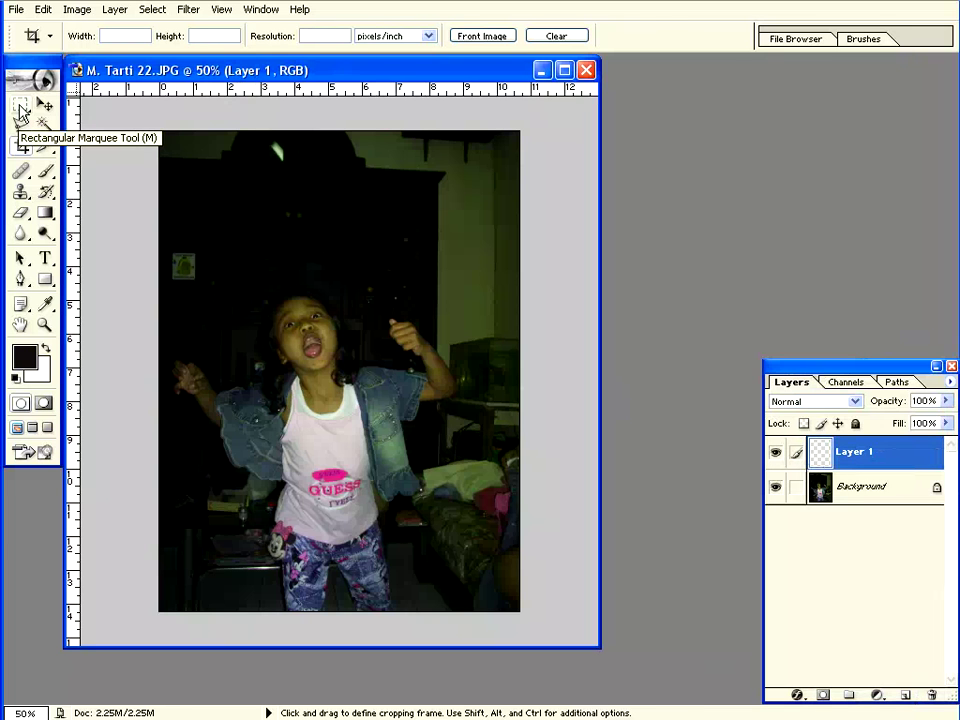
pyautogui.click(20, 108)
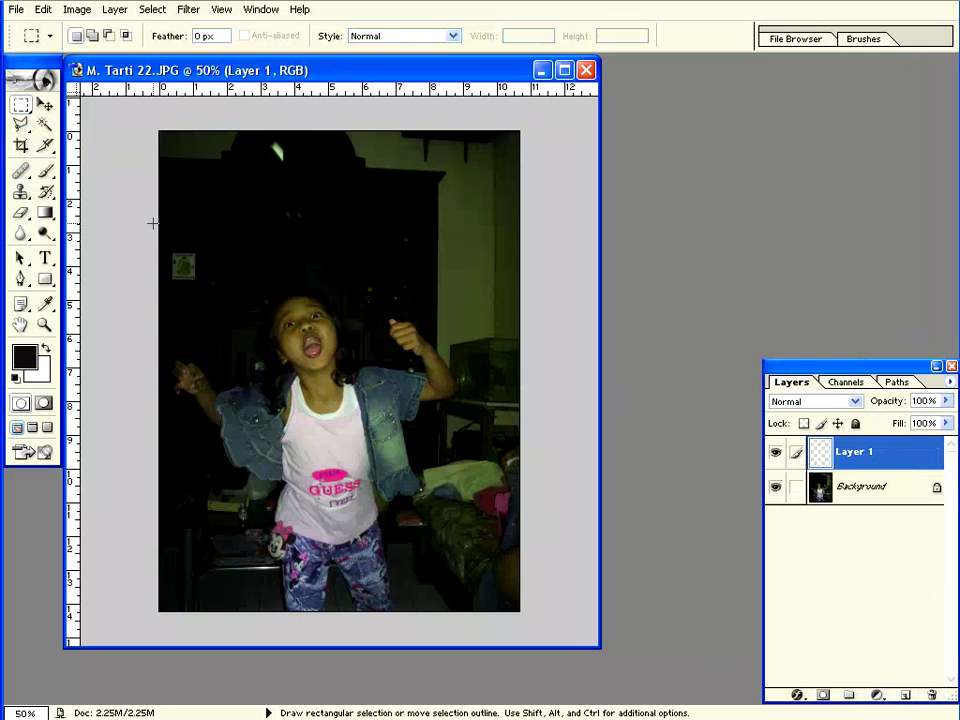
pyautogui.moveTo(315, 323); pyautogui.dragTo(471, 495)
pyautogui.click(109, 36)
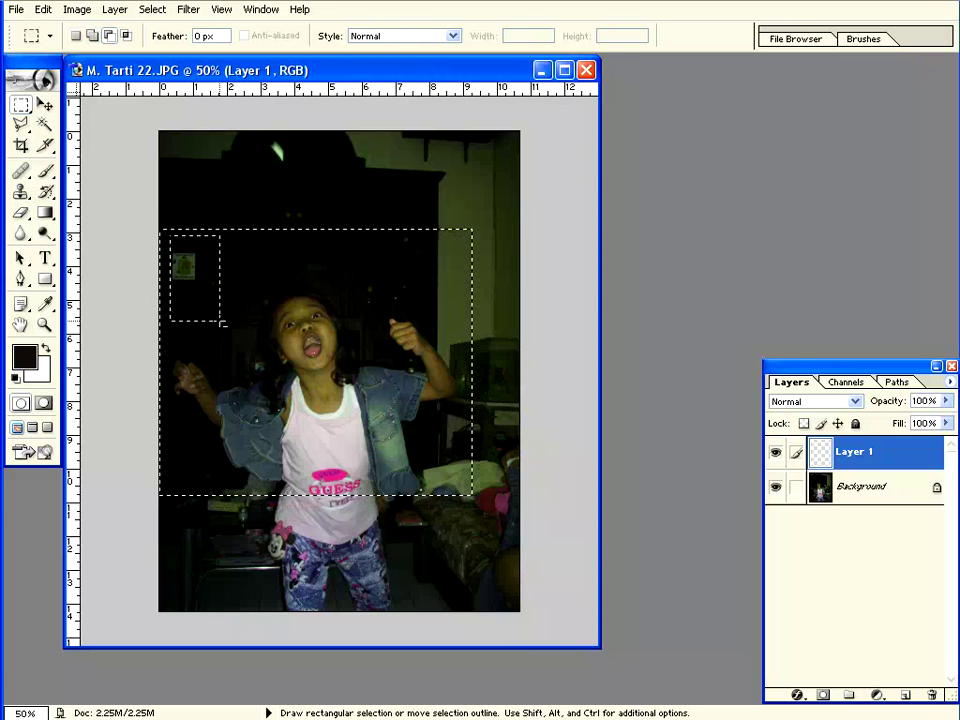
pyautogui.moveTo(222, 322)
pyautogui.mouseDown()
pyautogui.moveTo(423, 487)
pyautogui.moveTo(463, 490)
pyautogui.mouseUp()
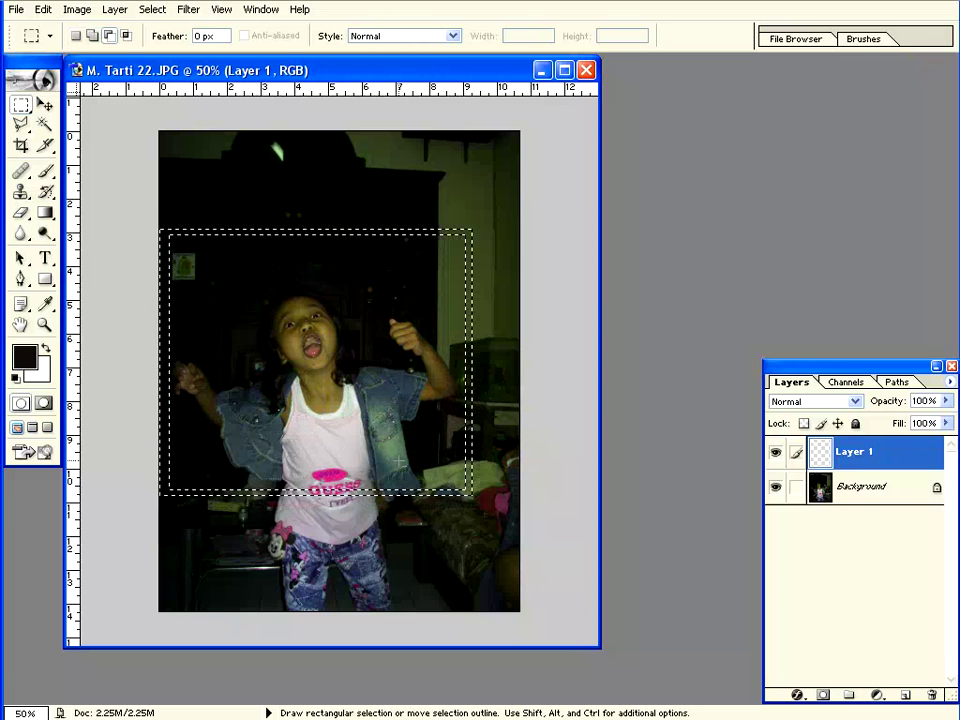
# - Set the foreground colour to a bright, fully saturated yellow
pyautogui.click(26, 357)
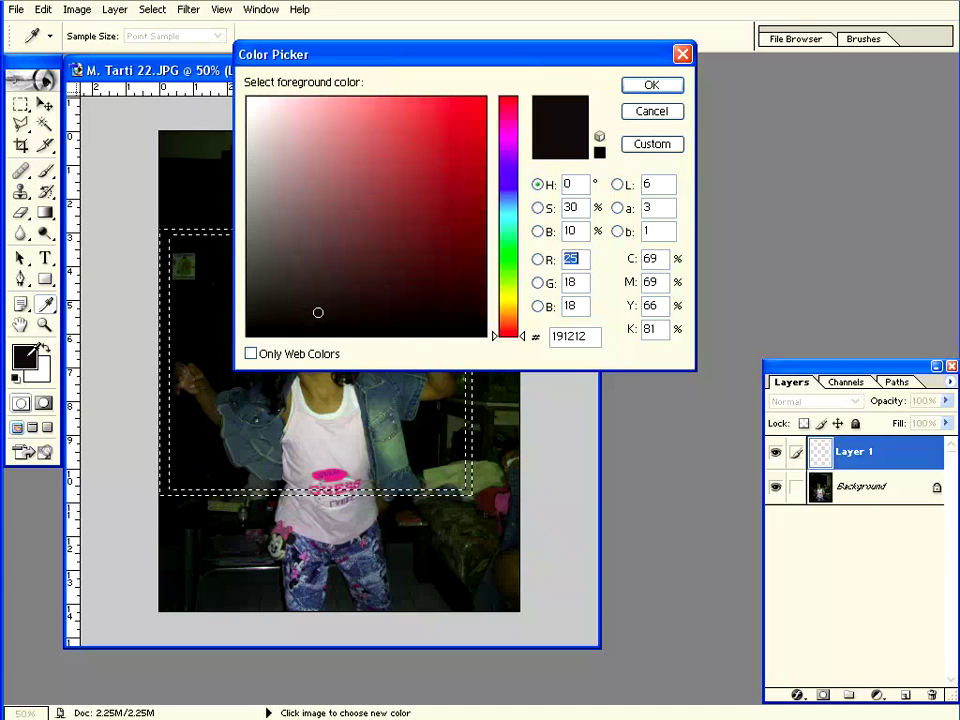
pyautogui.moveTo(508, 268); pyautogui.dragTo(520, 300)
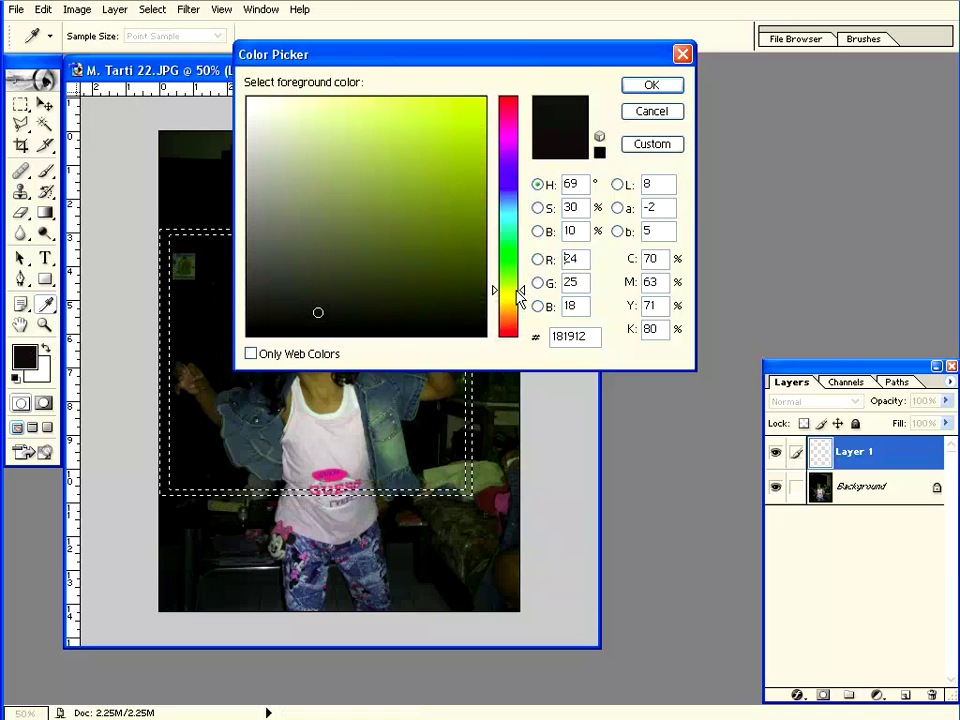
pyautogui.moveTo(411, 250); pyautogui.dragTo(484, 97)
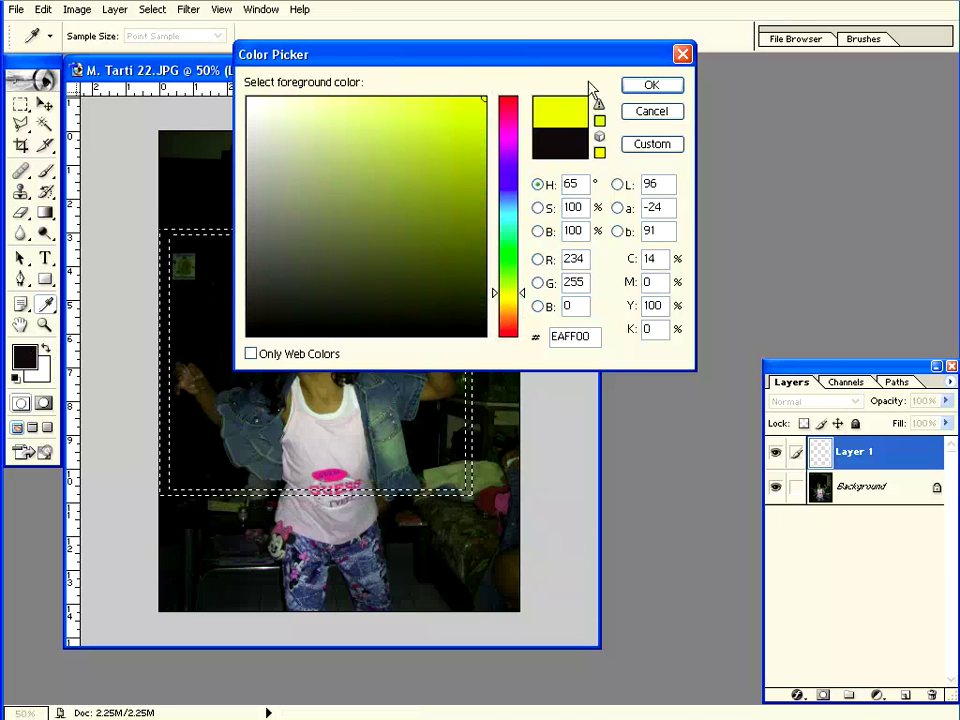
pyautogui.click(651, 85)
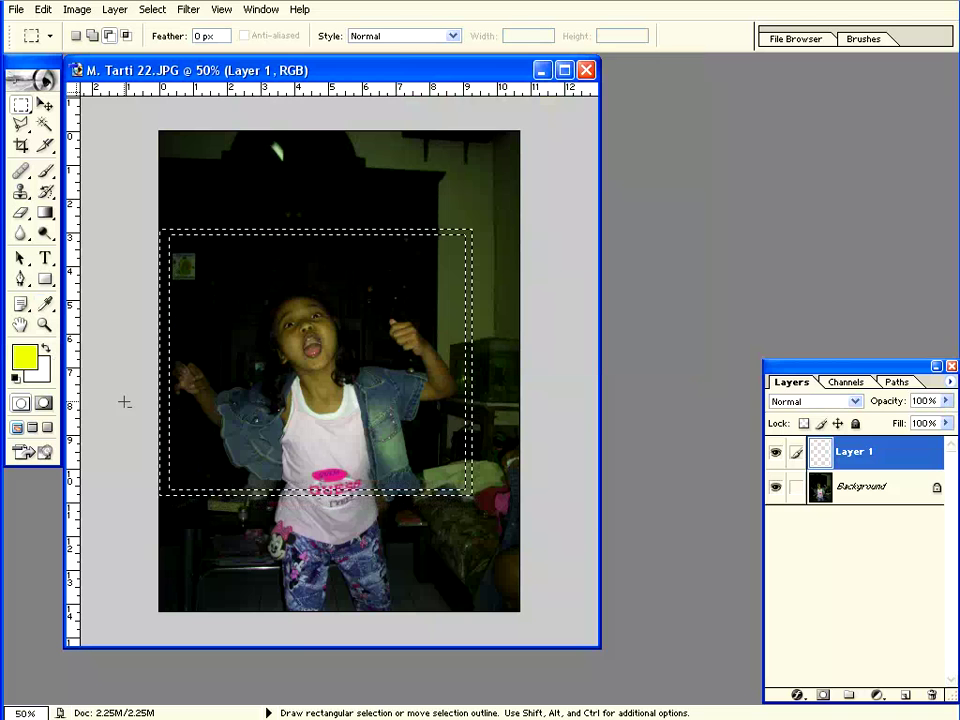
# - Set the background colour to light blue 4F9AFF
pyautogui.click(42, 378)
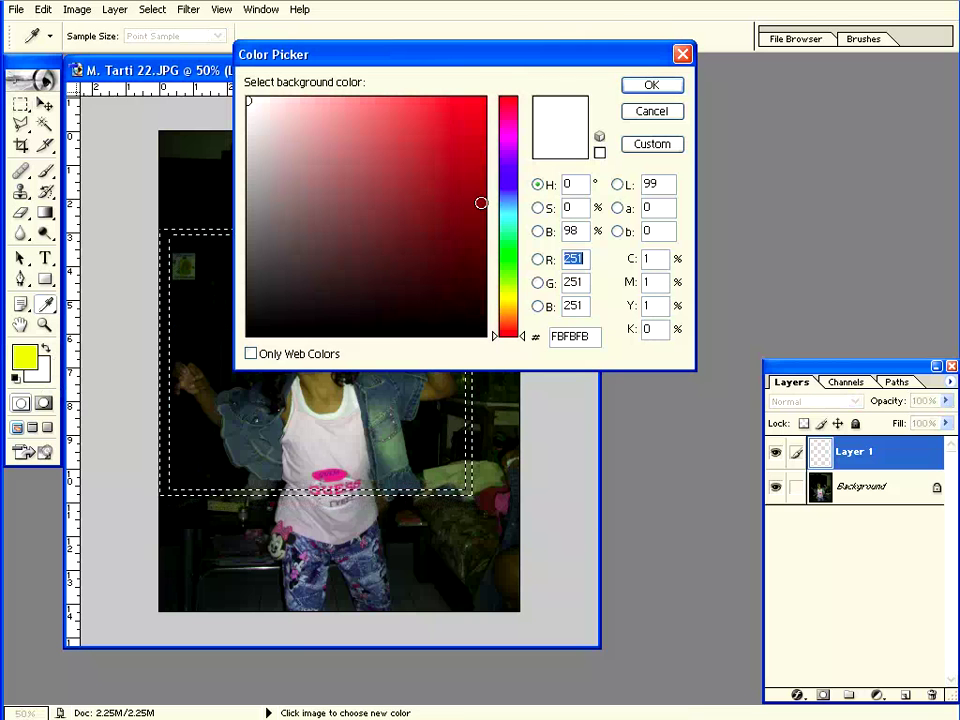
pyautogui.moveTo(518, 214)
pyautogui.mouseDown()
pyautogui.moveTo(519, 250)
pyautogui.moveTo(521, 195)
pyautogui.mouseUp()
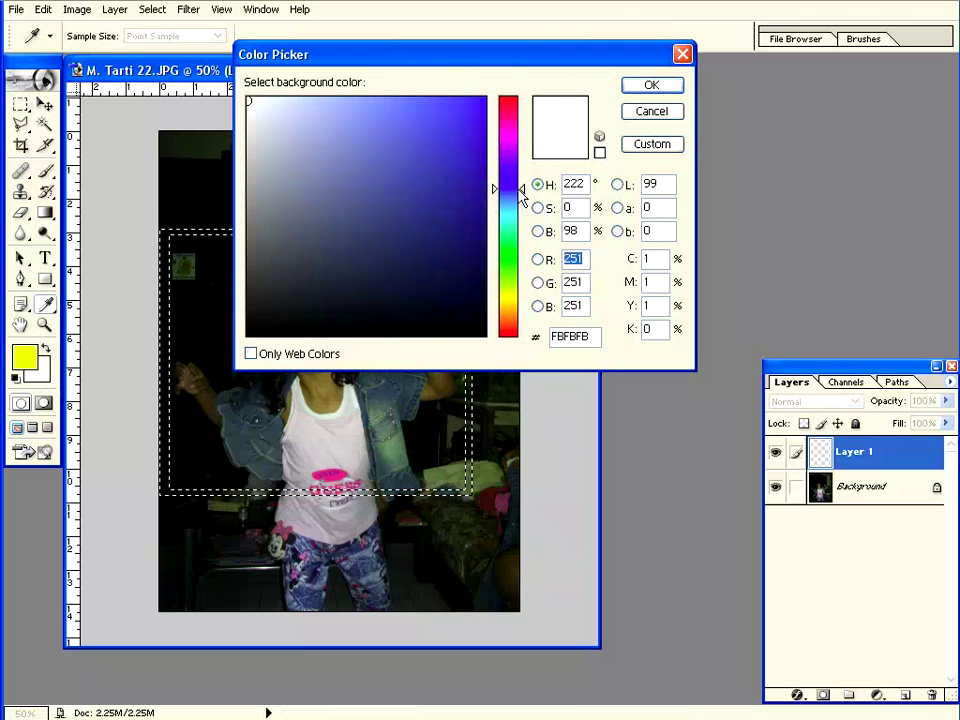
pyautogui.moveTo(396, 96)
pyautogui.mouseDown()
pyautogui.moveTo(440, 73)
pyautogui.moveTo(411, 68)
pyautogui.mouseUp()
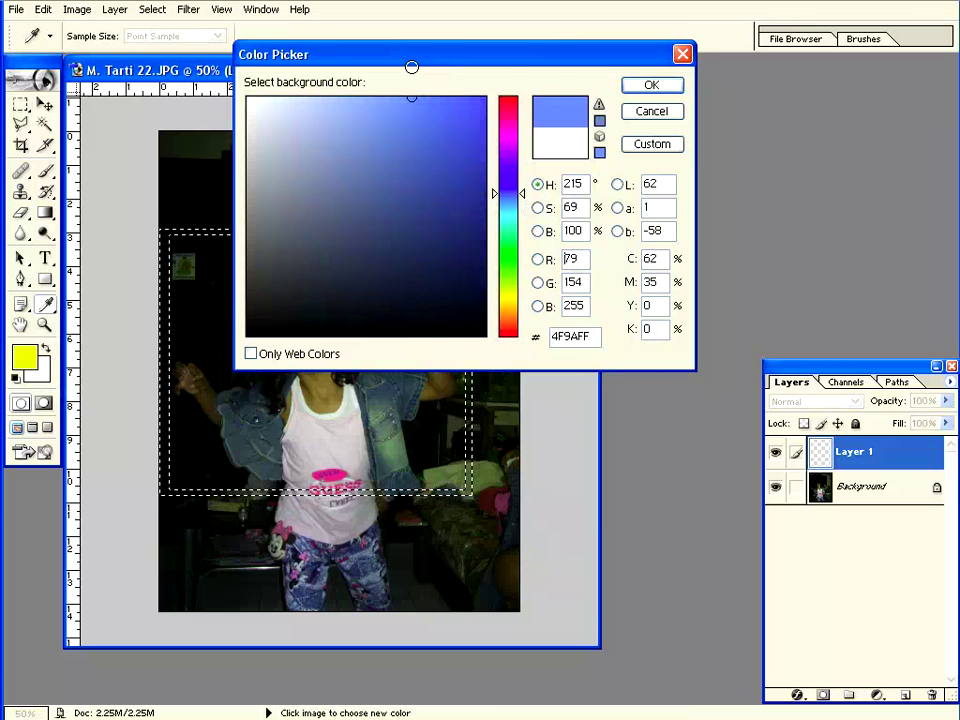
pyautogui.click(651, 88)
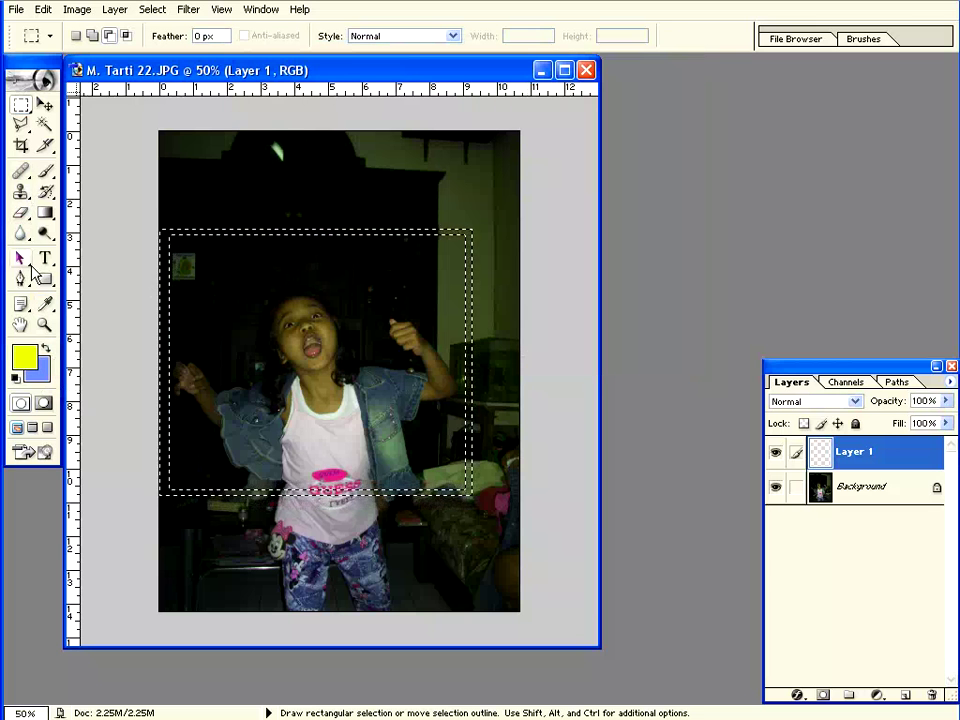
# - Choose the 95 px cloudy brush preset, then hide the Background photo layer
pyautogui.click(46, 178)
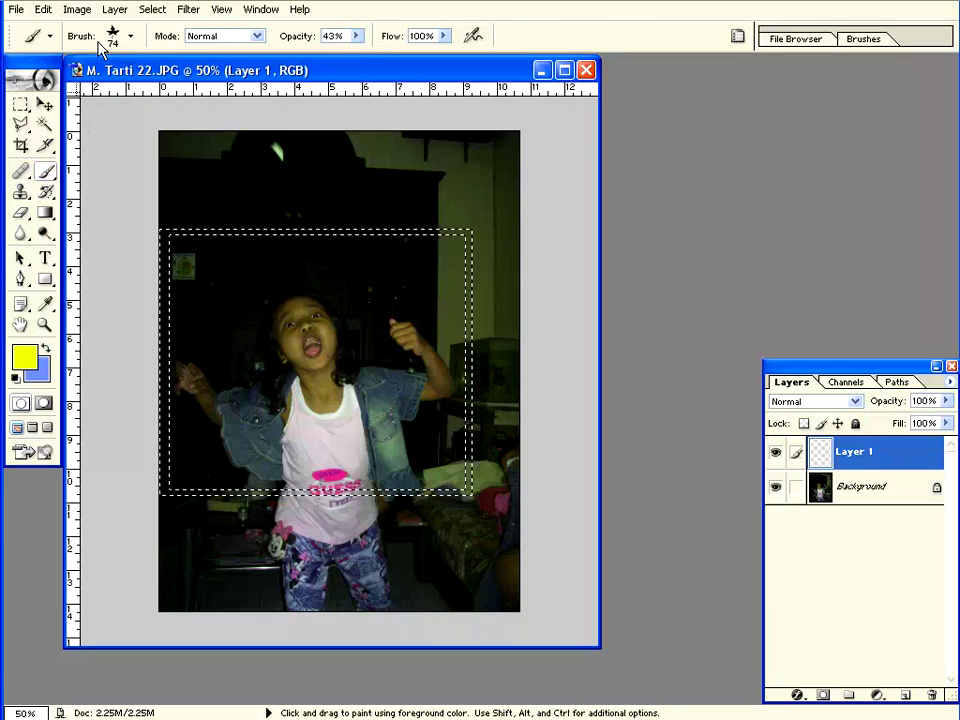
pyautogui.click(131, 37)
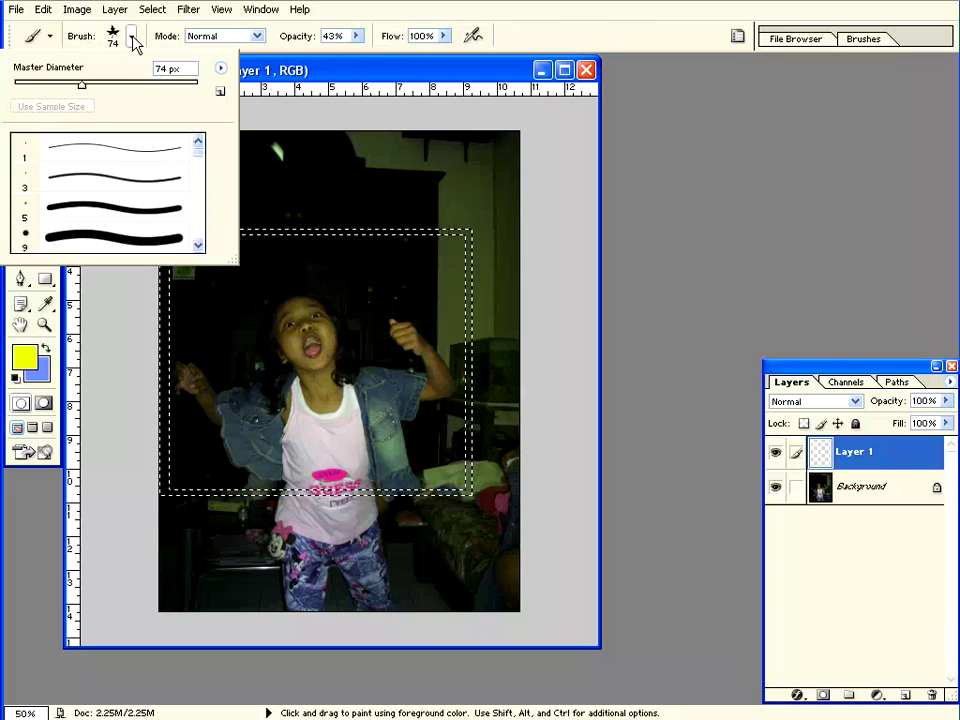
pyautogui.click(198, 240)
pyautogui.click(198, 240)
pyautogui.click(198, 240)
pyautogui.moveTo(201, 240); pyautogui.dragTo(203, 216)
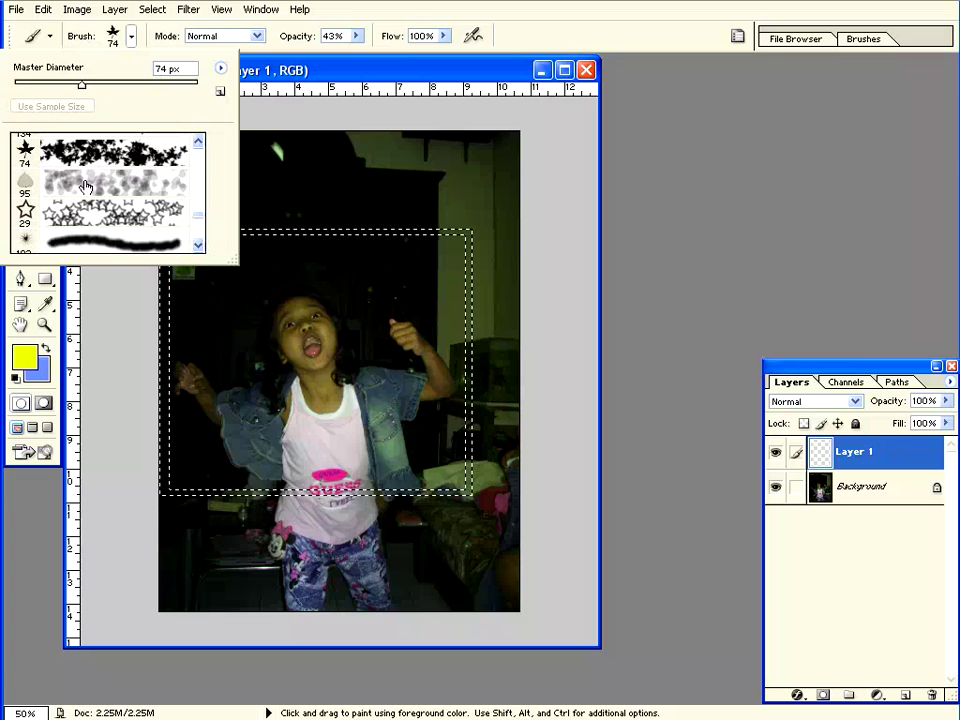
pyautogui.click(86, 187)
pyautogui.click(433, 228)
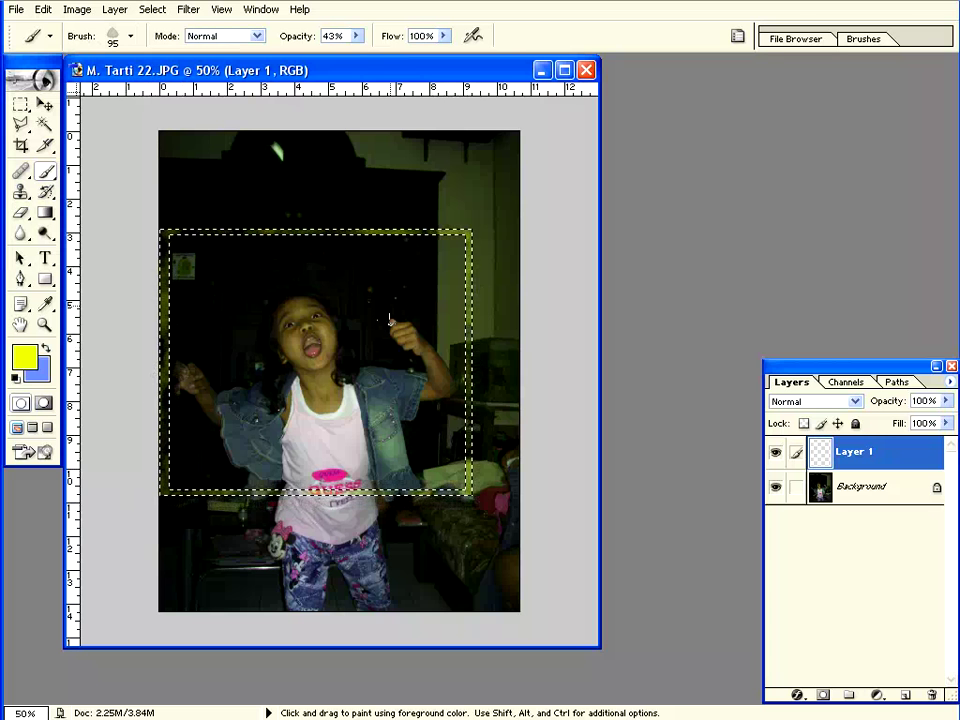
pyautogui.click(775, 486)
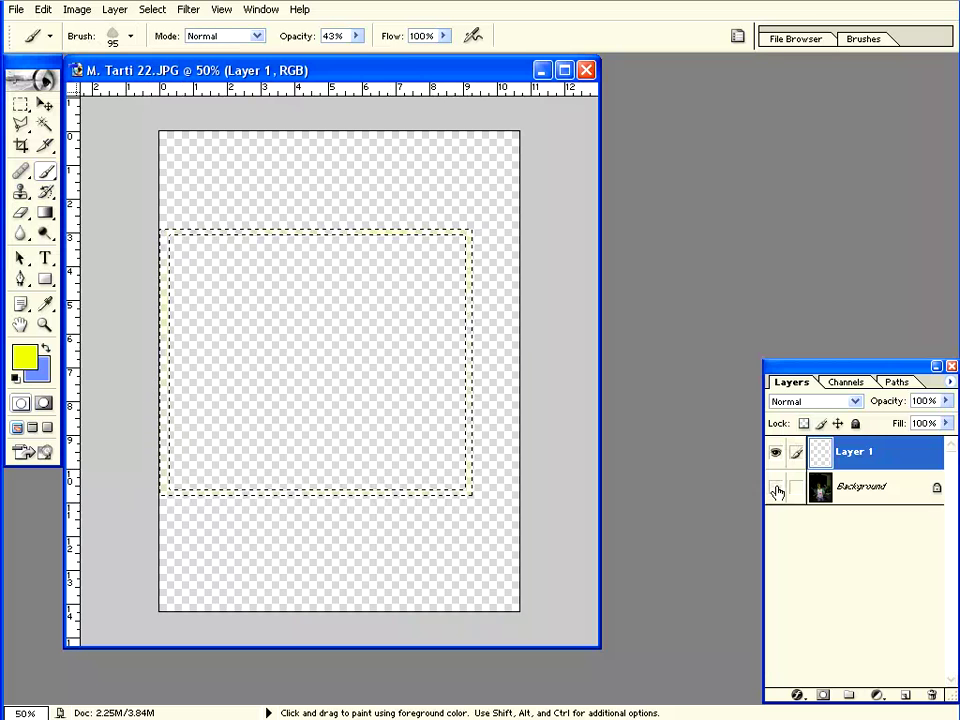
# - Add Layer 2 beneath Layer 1, make black the background colour, and open Edit > Fill
pyautogui.click(905, 694)
pyautogui.moveTo(823, 454); pyautogui.dragTo(820, 503)
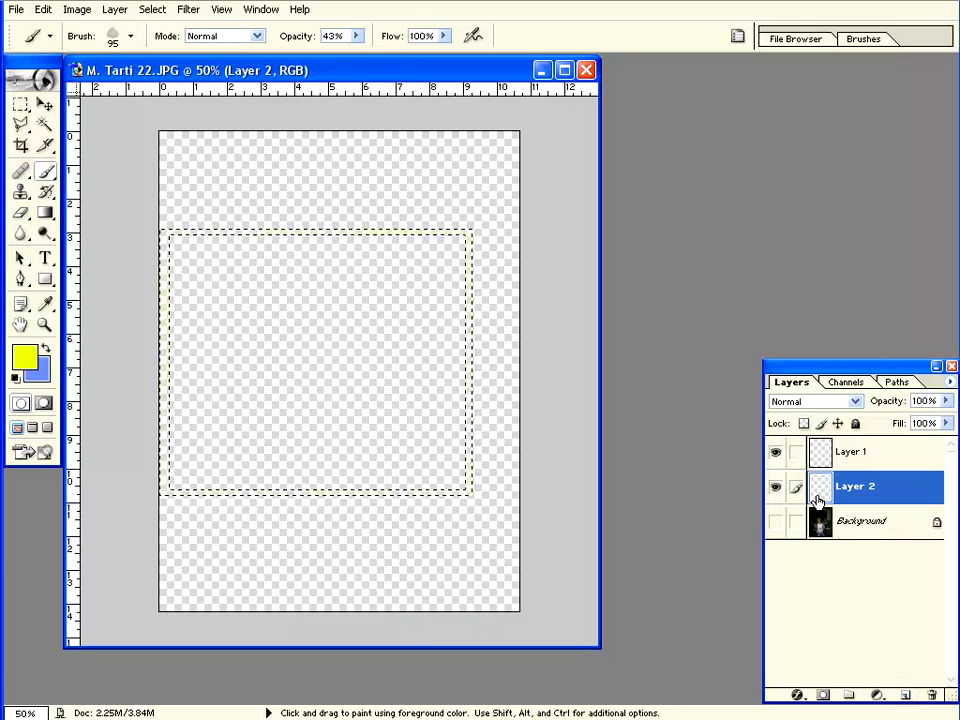
pyautogui.click(40, 380)
pyautogui.moveTo(323, 318); pyautogui.dragTo(246, 337)
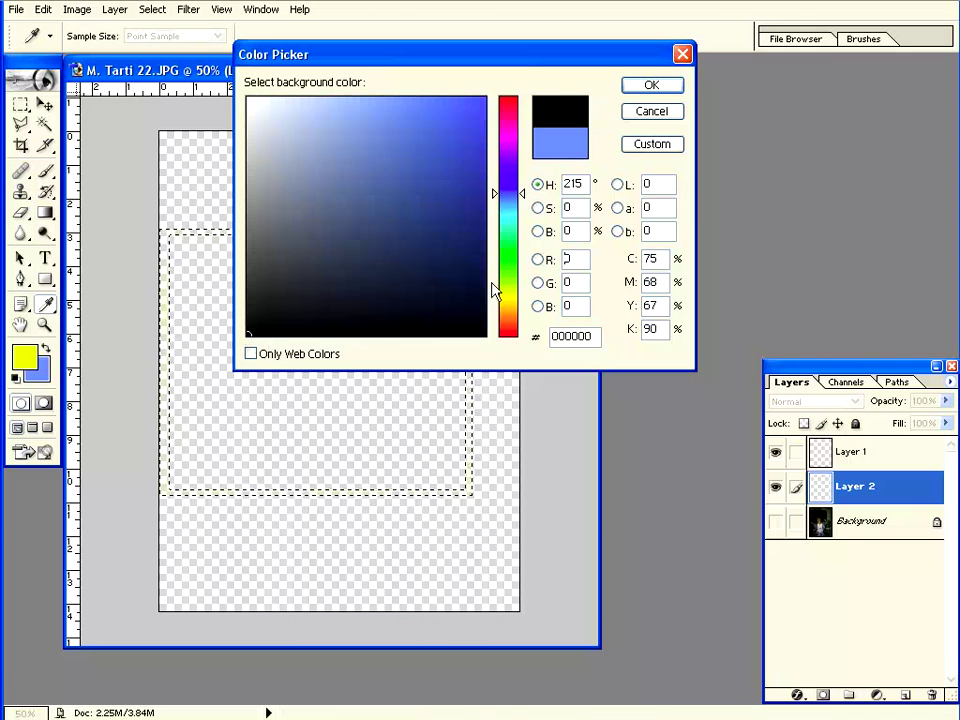
pyautogui.click(652, 86)
pyautogui.press('b')
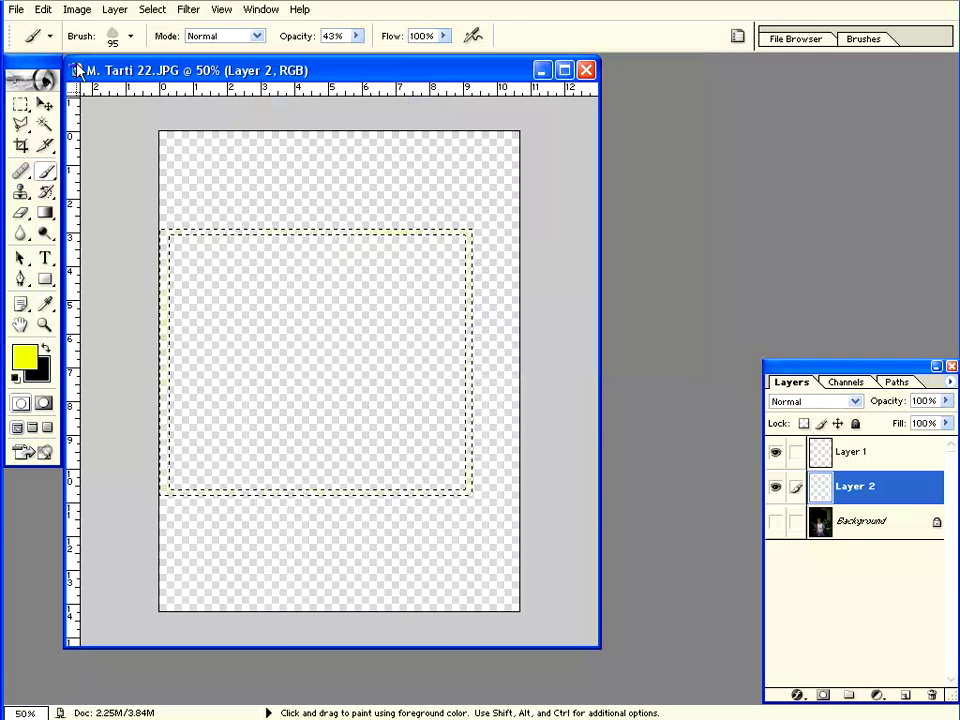
pyautogui.click(45, 10)
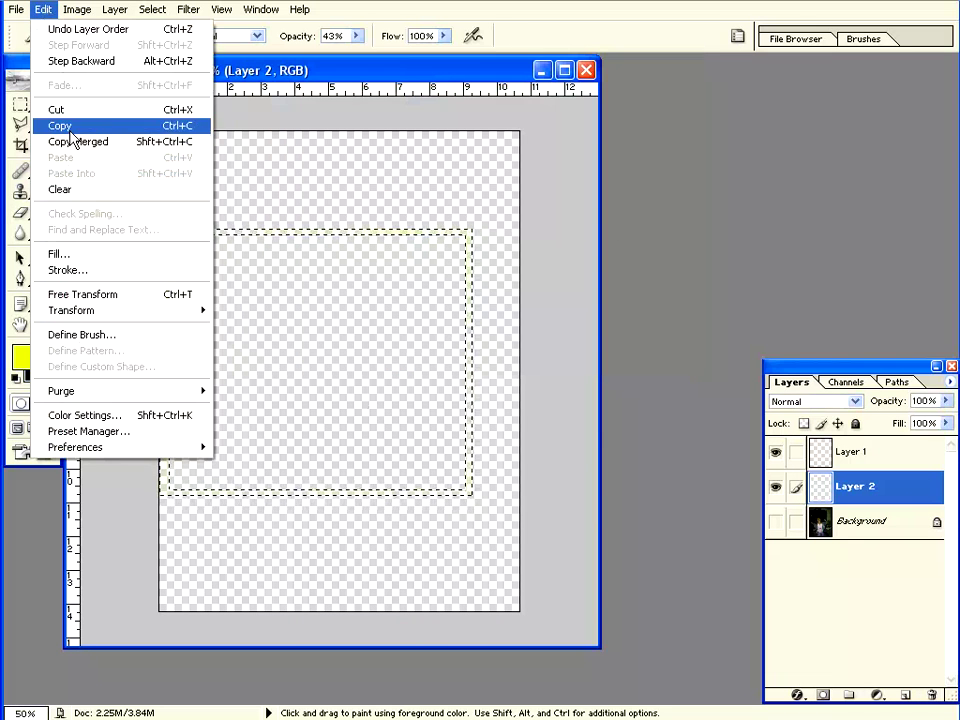
pyautogui.click(60, 253)
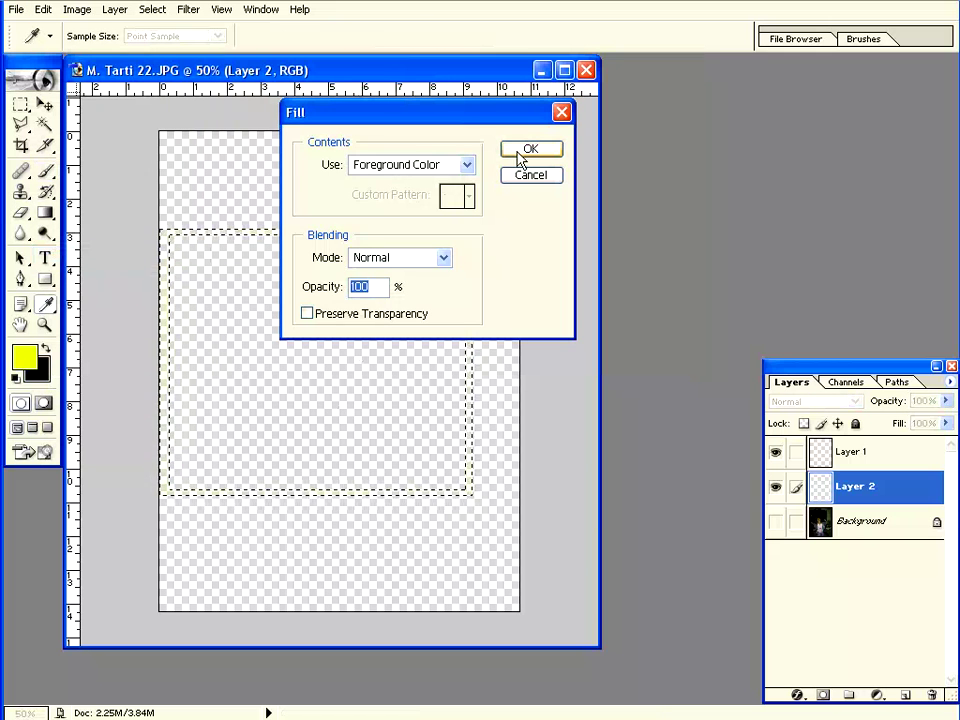
# - Fill Layer 2's frame selection with the black background colour
pyautogui.click(467, 165)
pyautogui.click(463, 200)
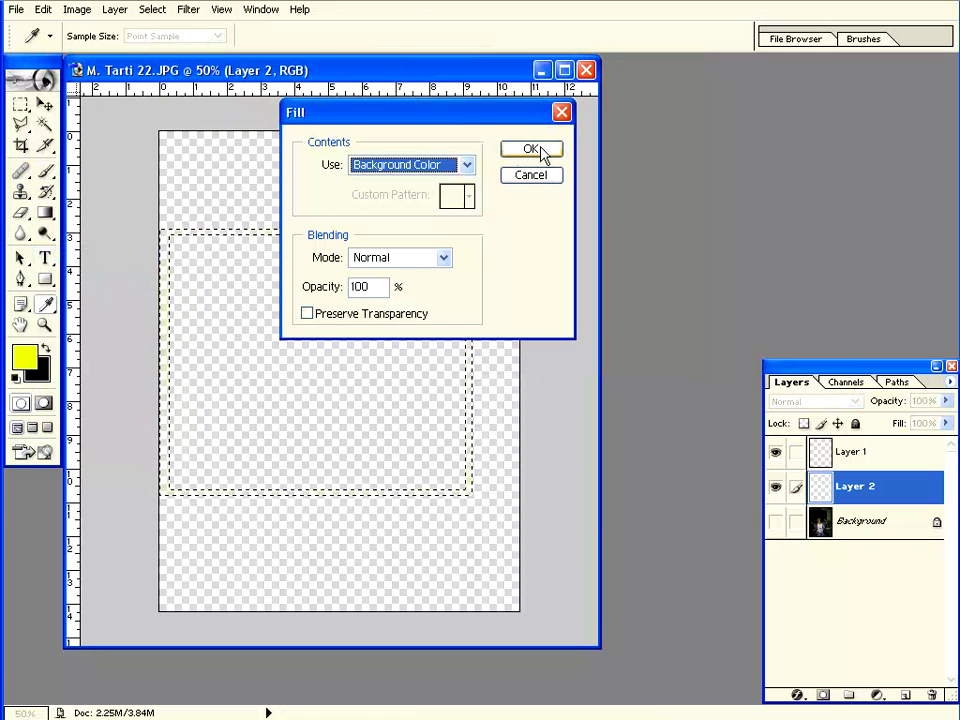
pyautogui.click(540, 152)
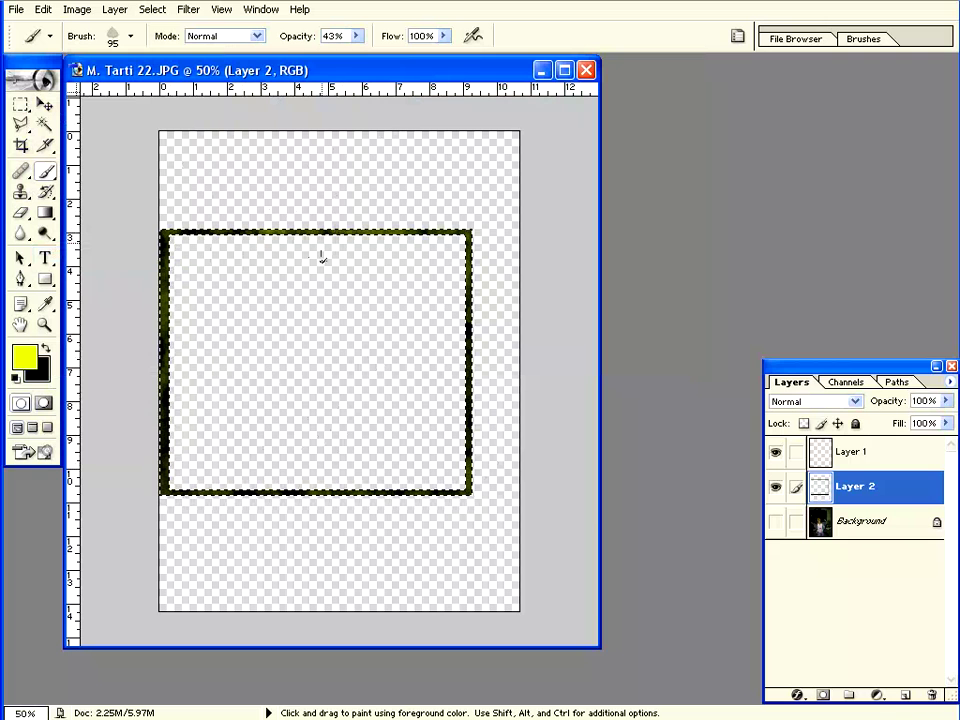
# - Paint yellow along the frame's top and right edges at 100% brush opacity
pyautogui.click(356, 37)
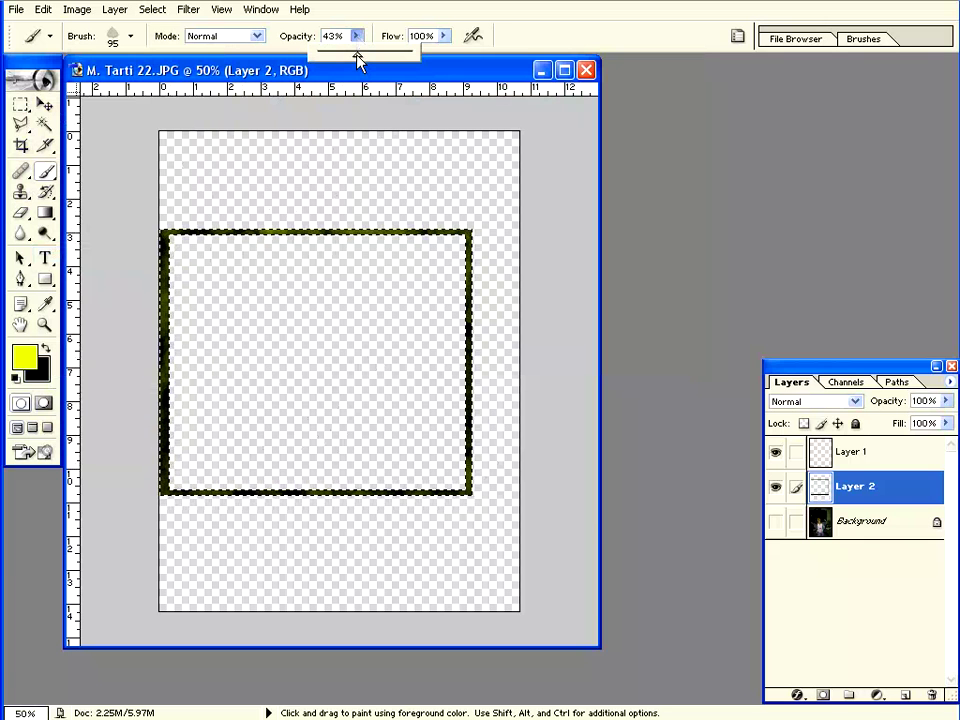
pyautogui.moveTo(358, 58); pyautogui.dragTo(415, 58)
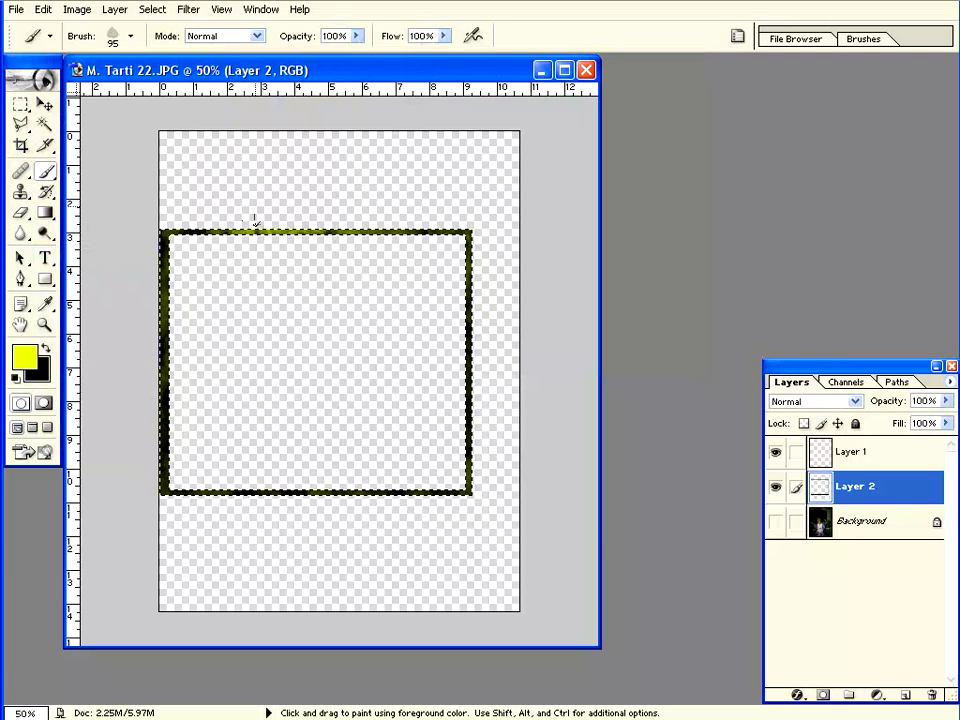
pyautogui.keyDown('shift'); pyautogui.click(468, 232); pyautogui.keyUp('shift')
pyautogui.keyDown('shift'); pyautogui.click(470, 366); pyautogui.keyUp('shift')
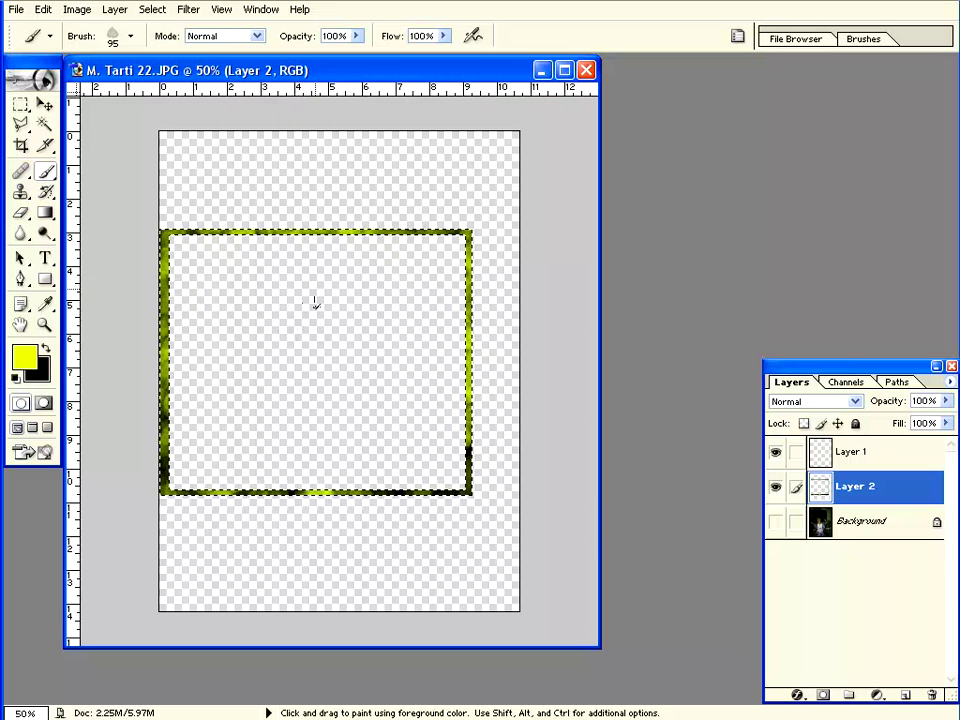
# - Duplicate Layer 2 as Layer 2 copy
pyautogui.rightClick(843, 489)
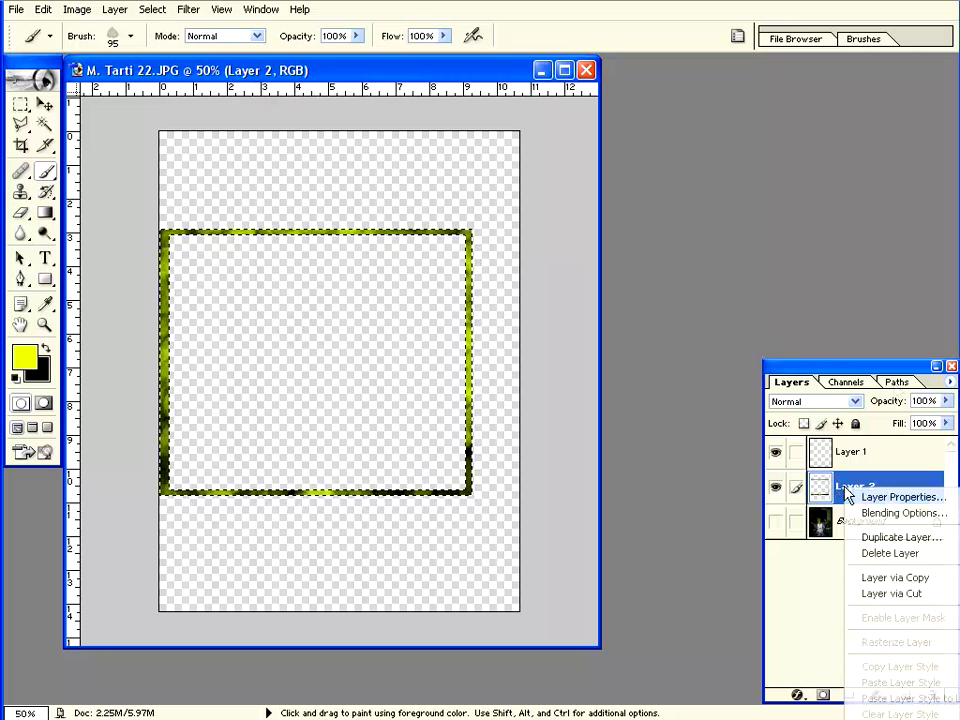
pyautogui.click(887, 538)
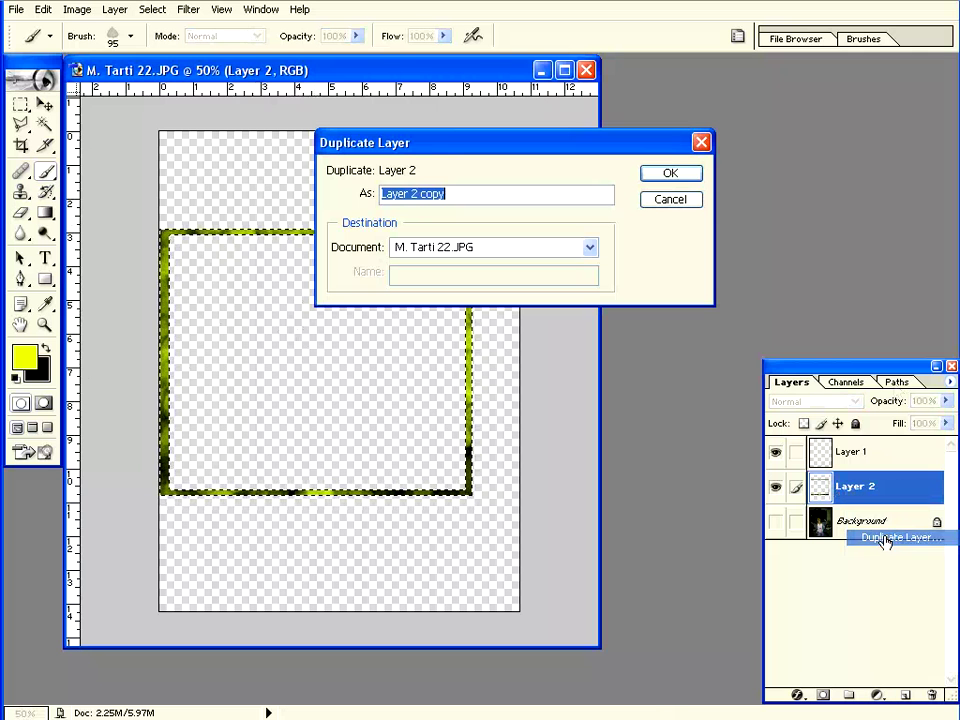
pyautogui.click(686, 175)
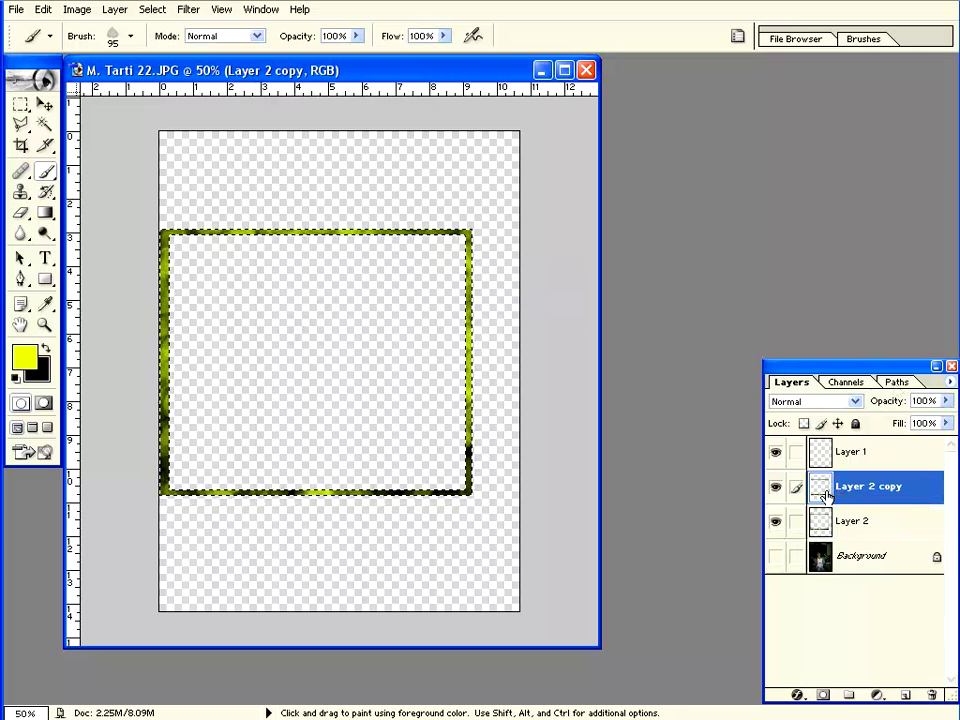
# - Set the foreground colour to blue and choose the 29 px star brush
pyautogui.click(26, 356)
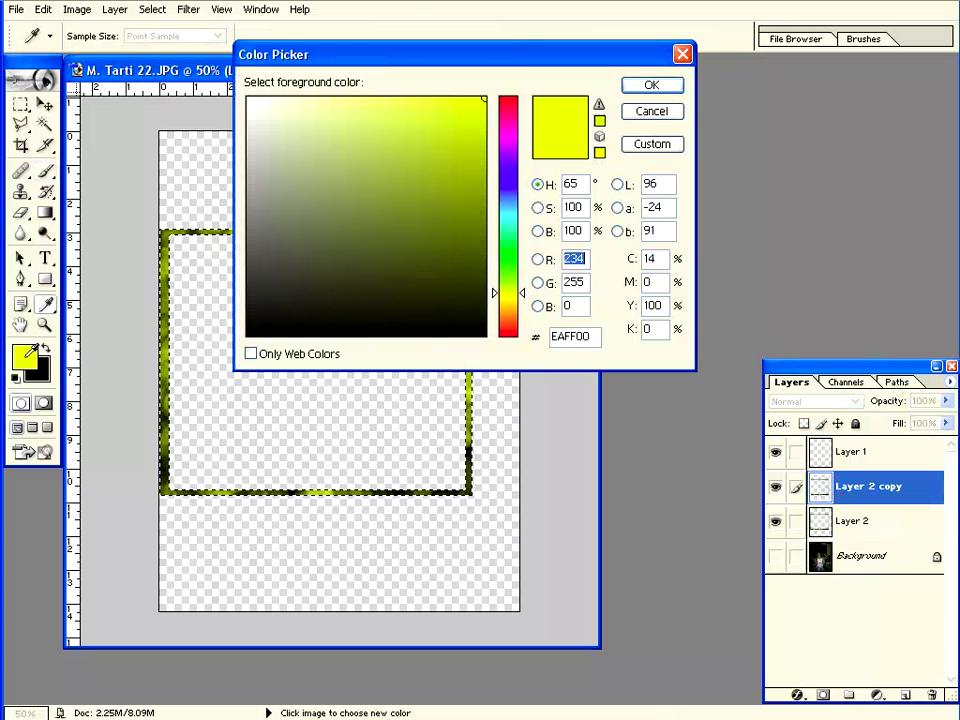
pyautogui.moveTo(508, 154)
pyautogui.mouseDown()
pyautogui.moveTo(518, 236)
pyautogui.moveTo(520, 150)
pyautogui.moveTo(518, 184)
pyautogui.mouseUp()
pyautogui.click(651, 86)
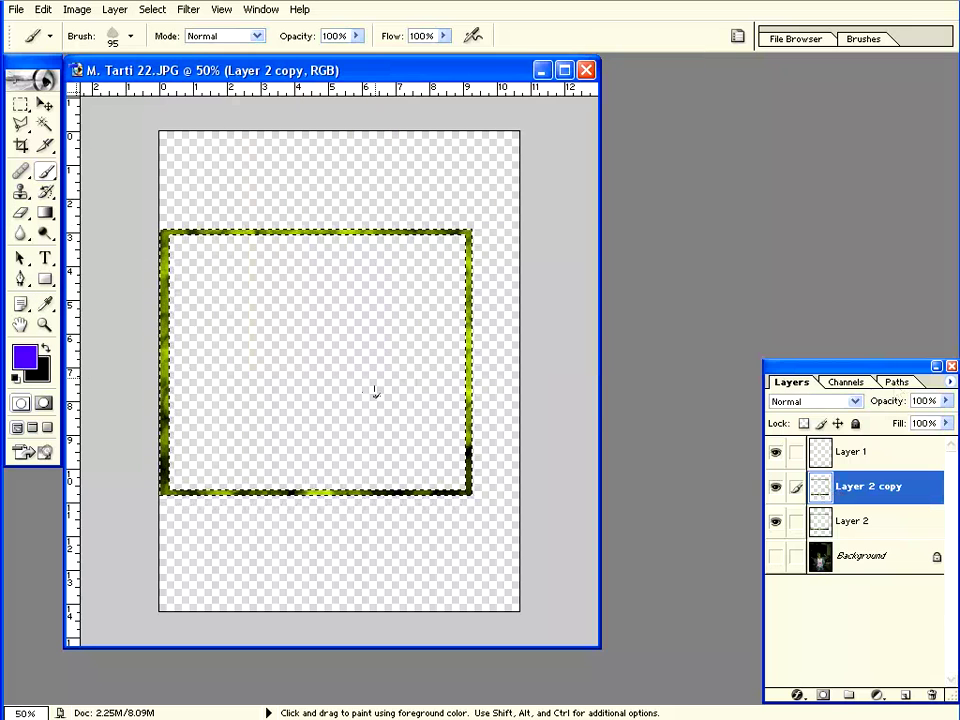
pyautogui.click(131, 38)
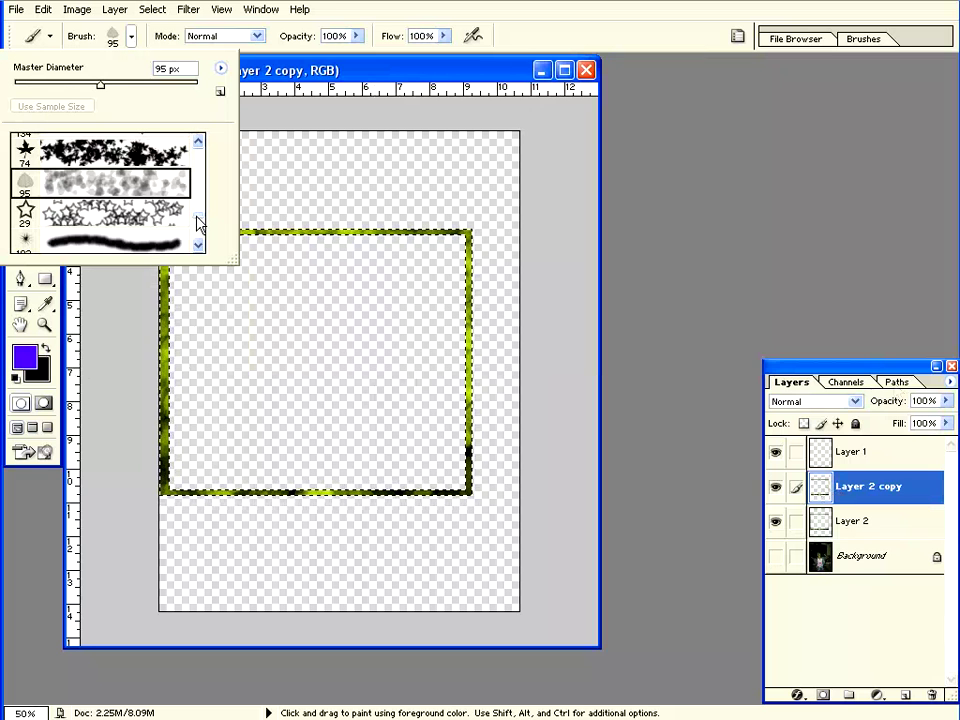
pyautogui.click(145, 220)
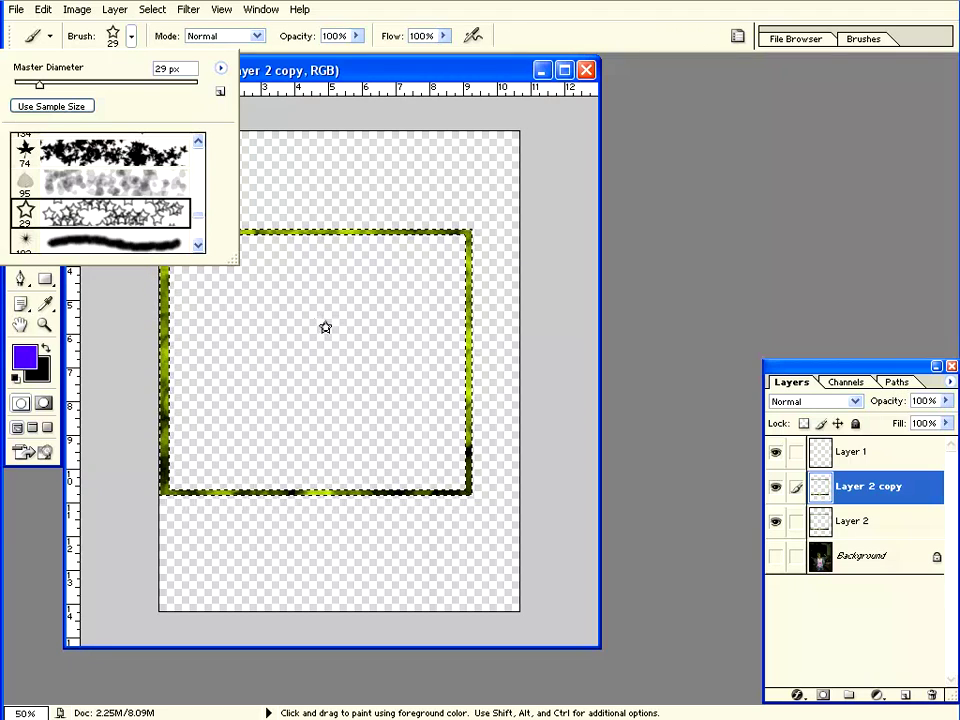
pyautogui.press('Return')
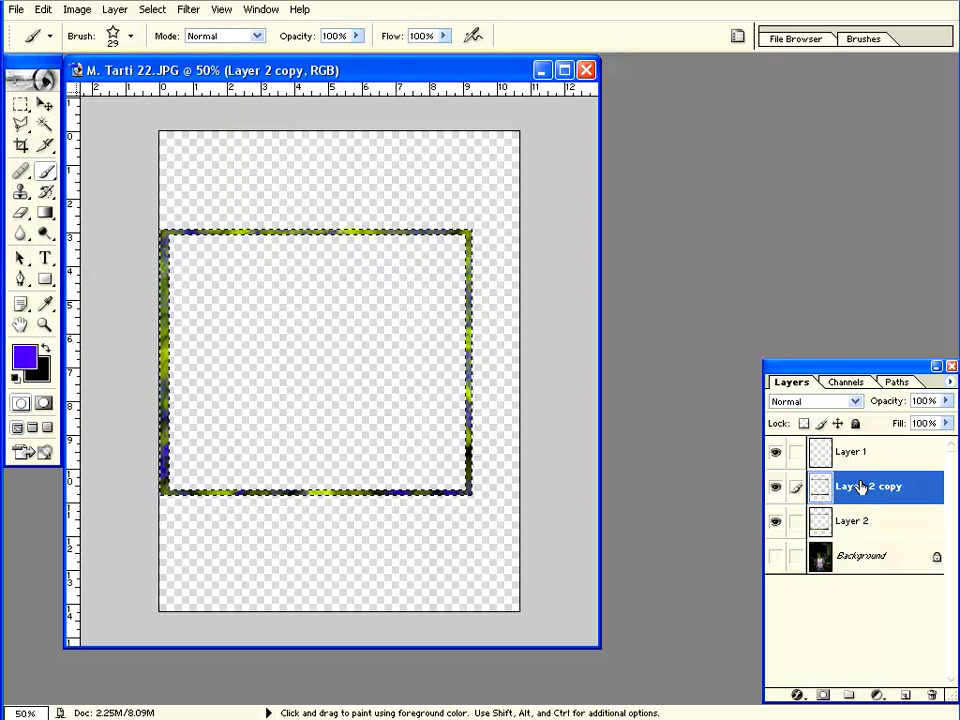
# - Set Layer 2 copy to Dissolve, then select Layer 2 and show the Background photo
pyautogui.click(833, 401)
pyautogui.press('Down')
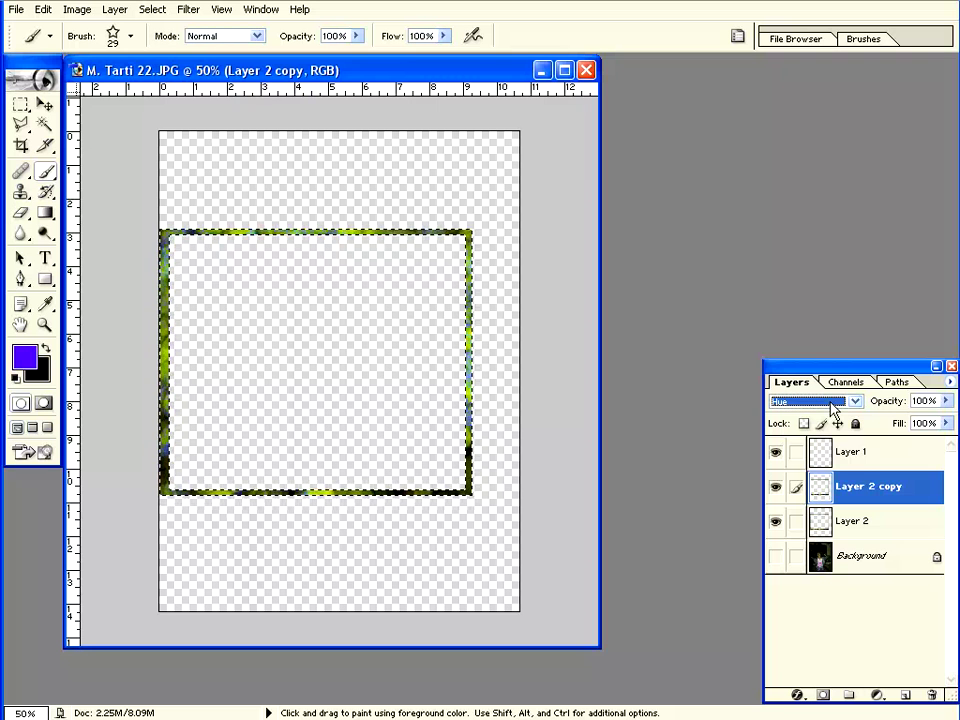
pyautogui.click(848, 525)
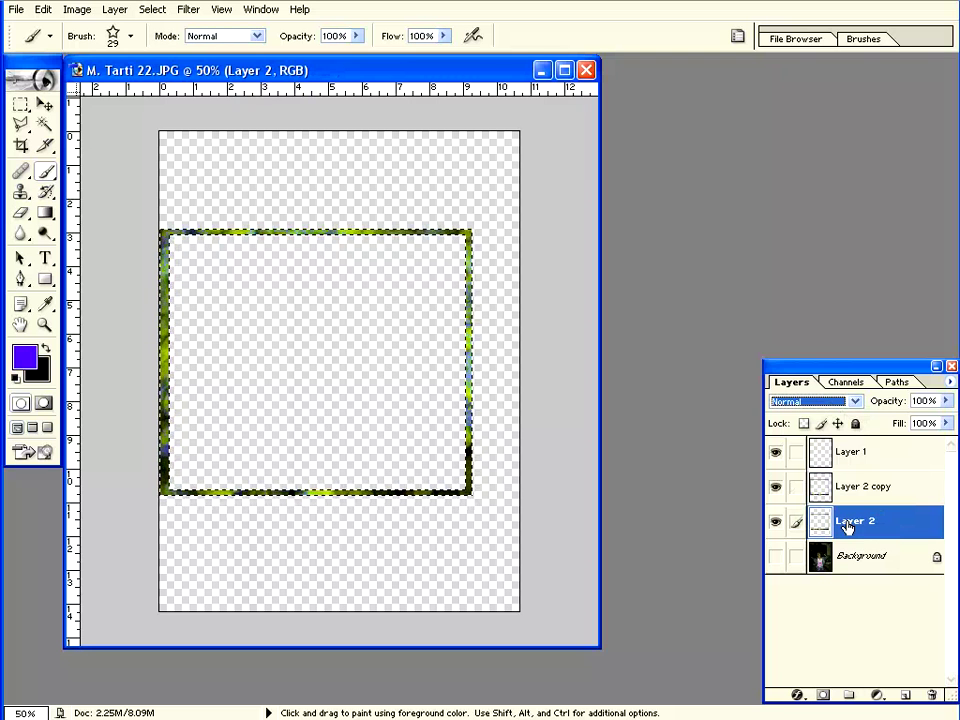
pyautogui.click(777, 558)
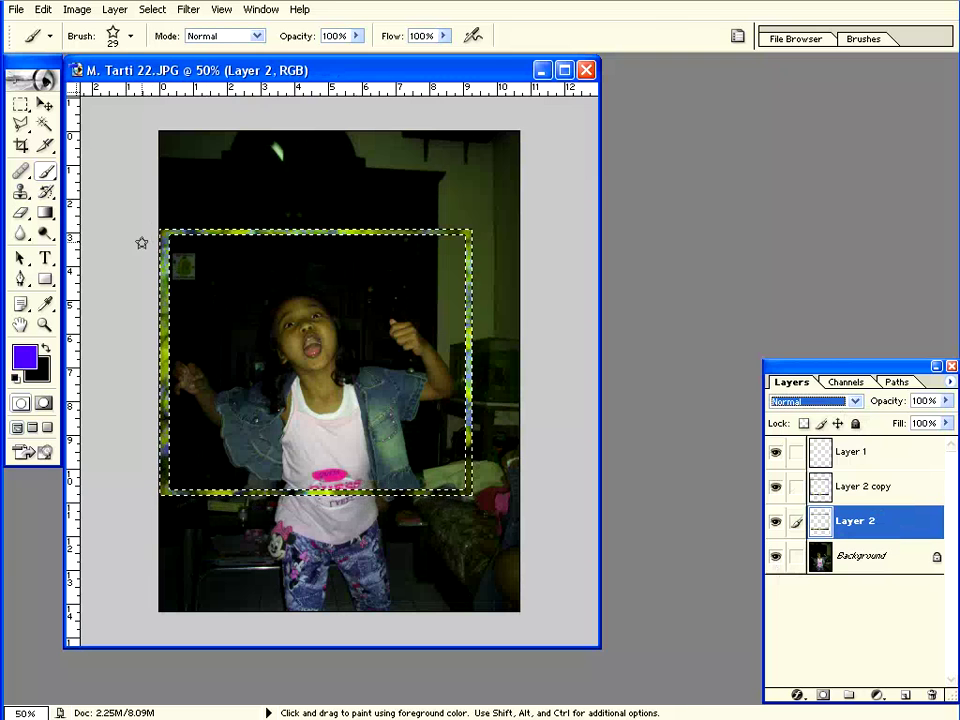
# - Deselect the frame selection and make the Background layer active
pyautogui.press('m')
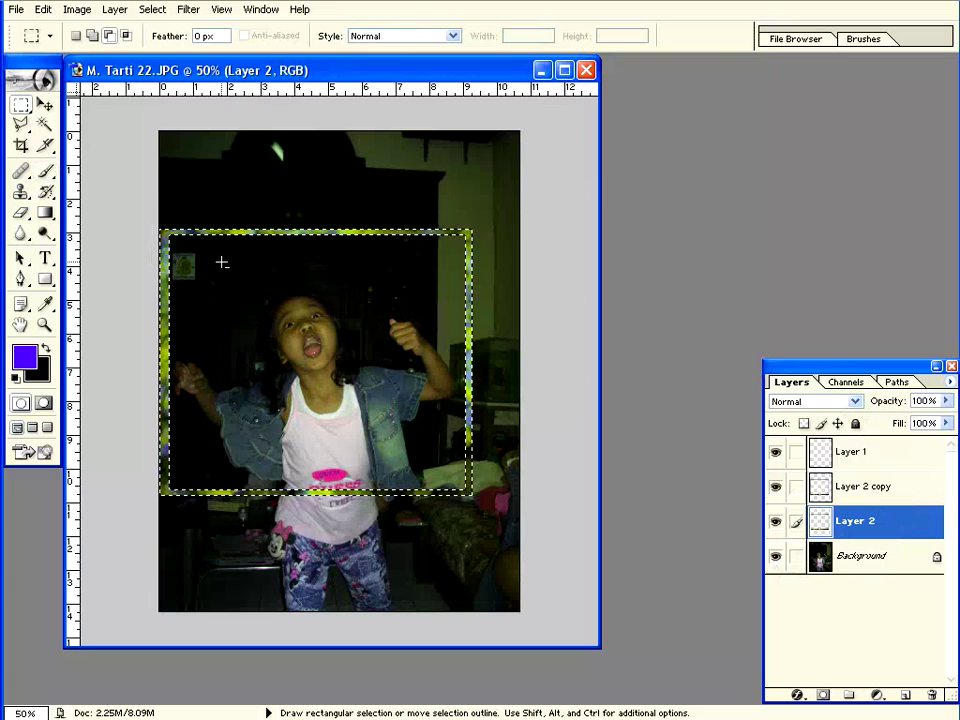
pyautogui.rightClick(222, 262)
pyautogui.click(240, 272)
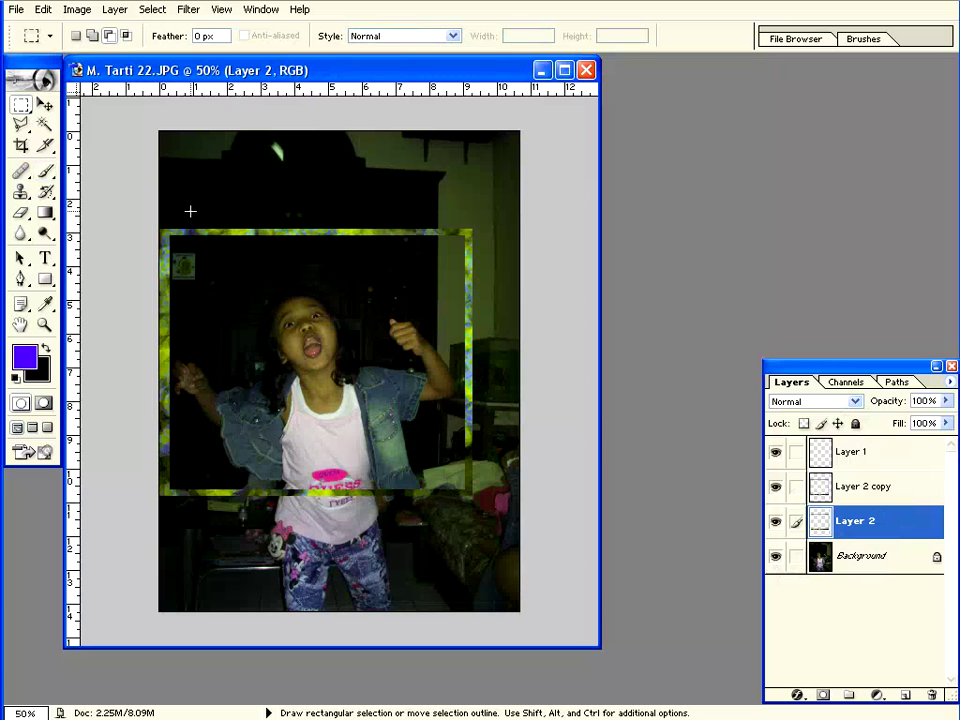
pyautogui.click(819, 562)
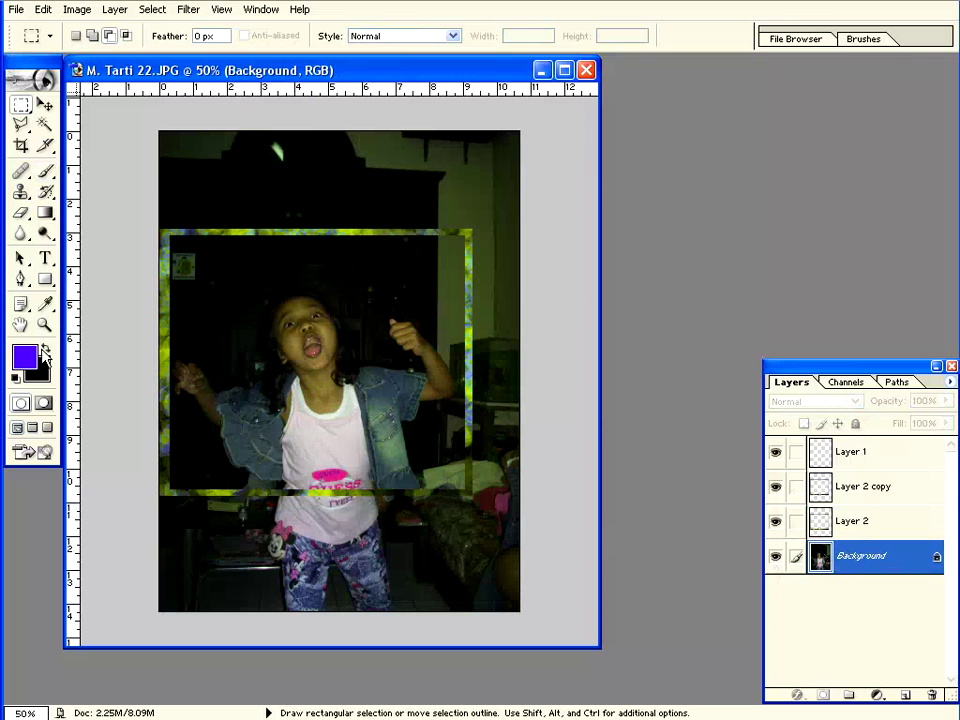
# - Pick the 39 px scatter brush preset and enlarge it to 196 px
pyautogui.click(46, 178)
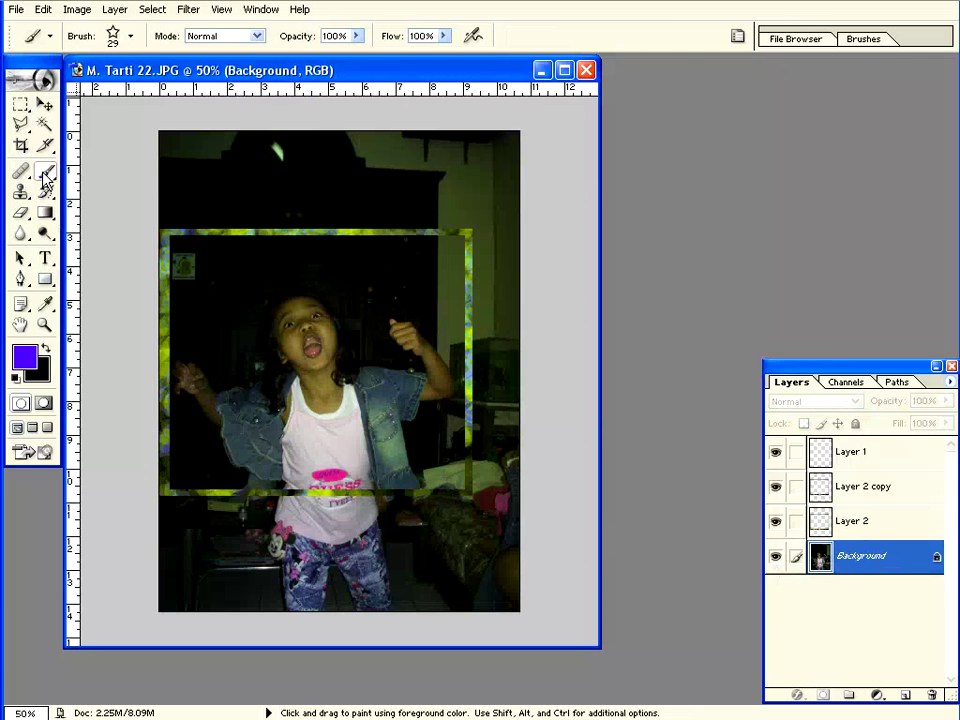
pyautogui.click(131, 37)
pyautogui.scroll(-3, 205, 228)
pyautogui.scroll(-3, 200, 238)
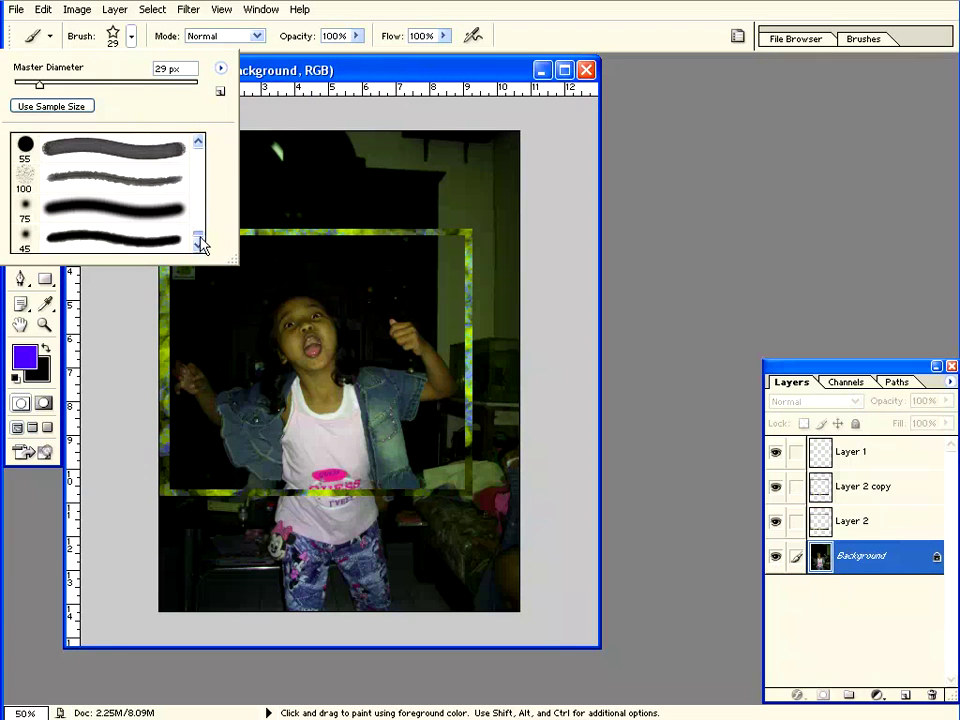
pyautogui.scroll(-3, 200, 238)
pyautogui.scroll(-3, 201, 236)
pyautogui.scroll(-3, 203, 238)
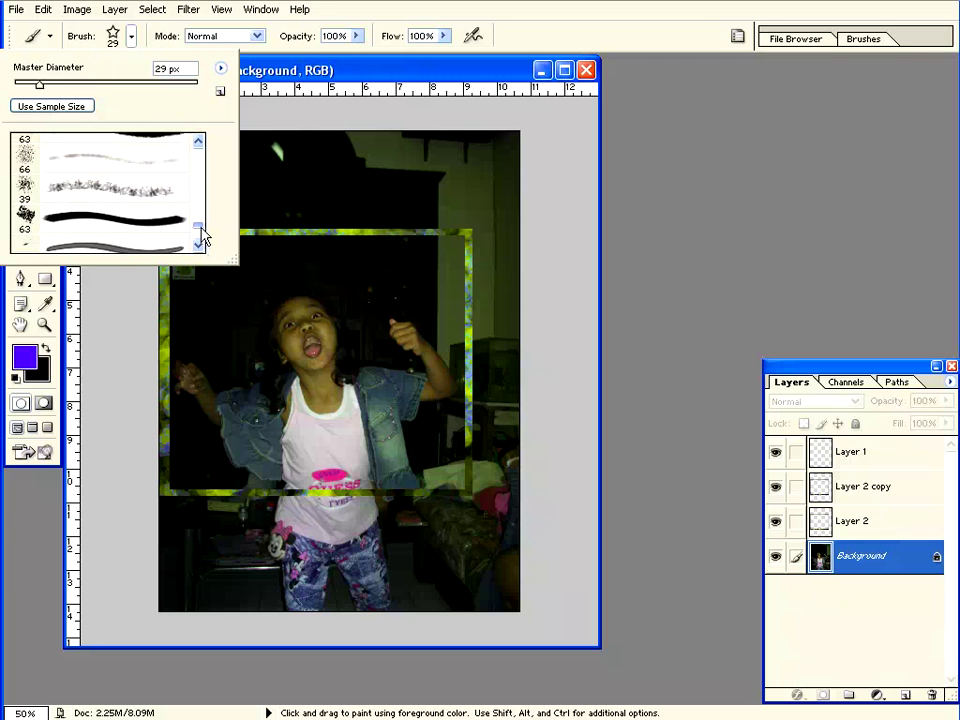
pyautogui.scroll(1, 120, 220)
pyautogui.click(94, 212)
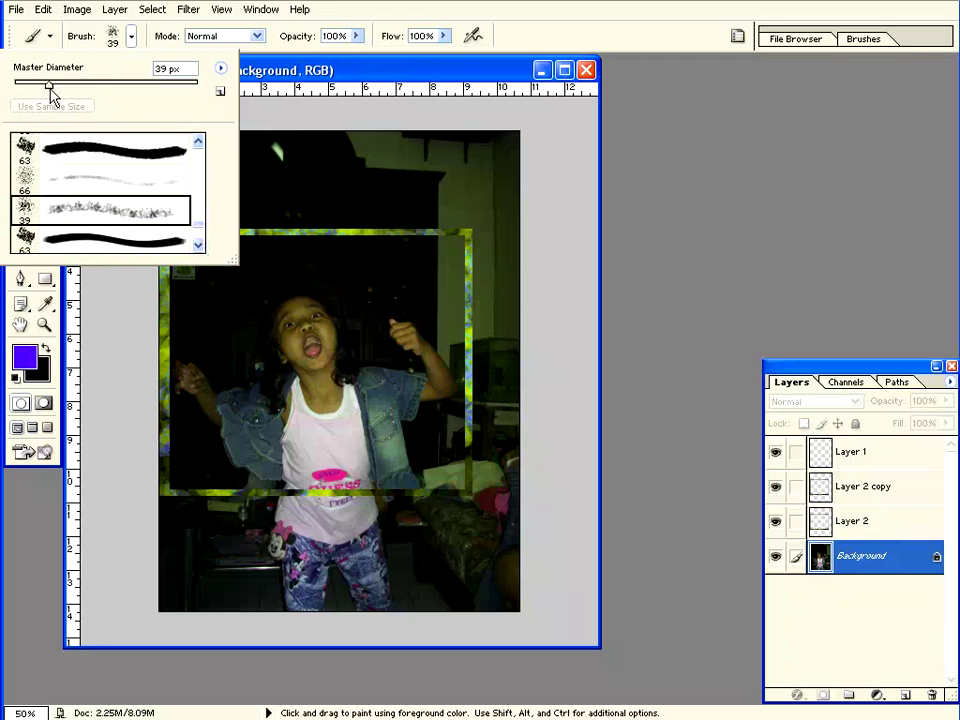
pyautogui.moveTo(49, 88); pyautogui.dragTo(97, 88)
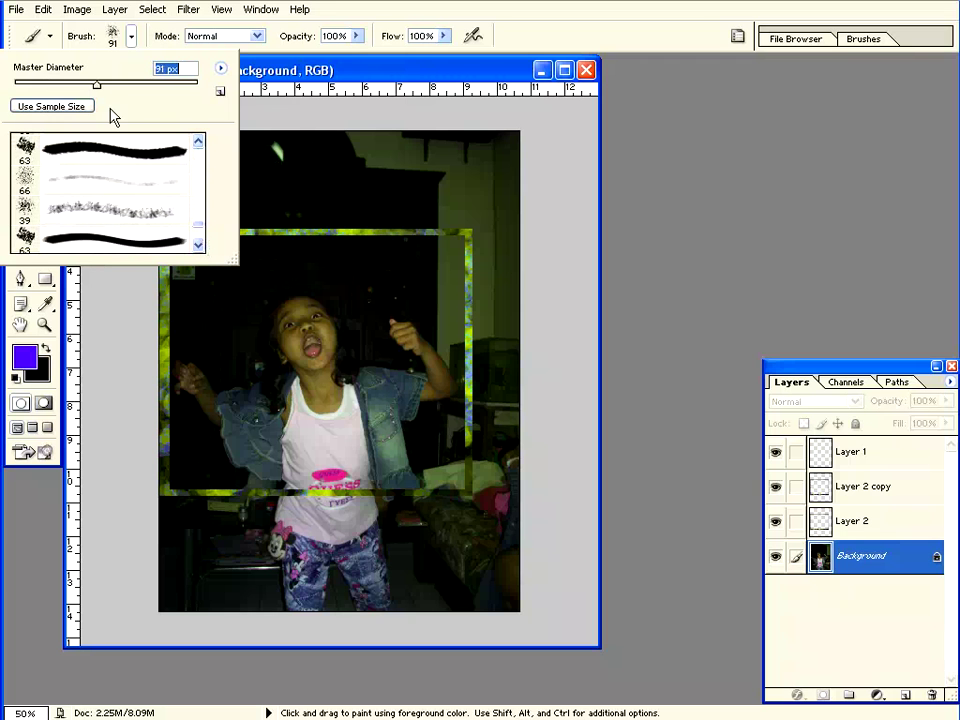
pyautogui.moveTo(99, 90); pyautogui.dragTo(150, 88)
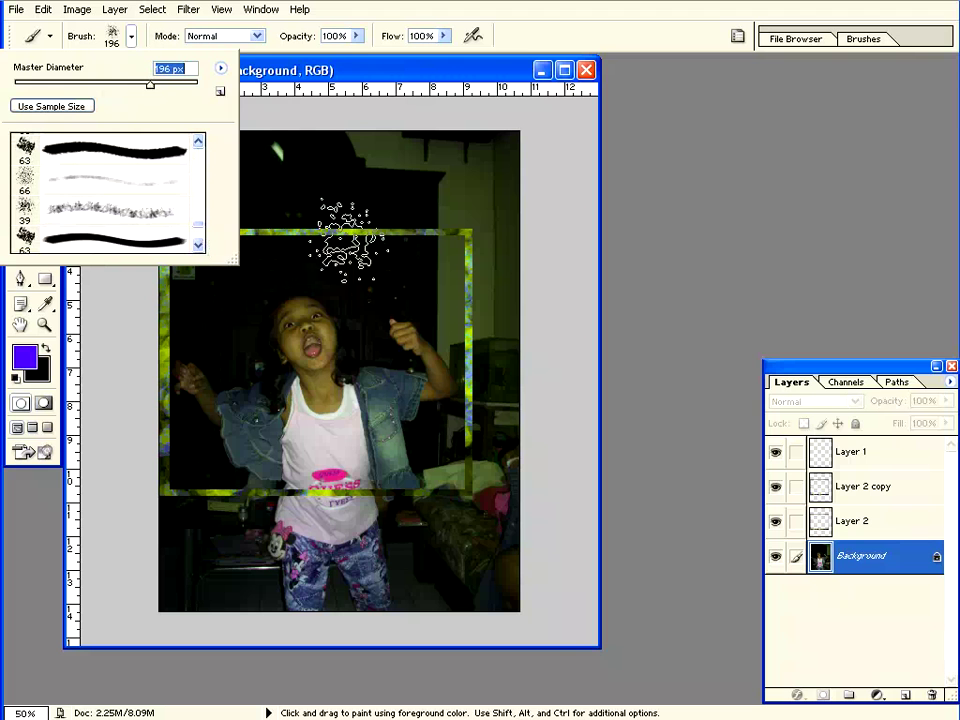
# - Set the brush to 59% opacity, 57% flow and Color Dodge mode
pyautogui.click(356, 36)
pyautogui.moveTo(356, 36); pyautogui.dragTo(322, 58)
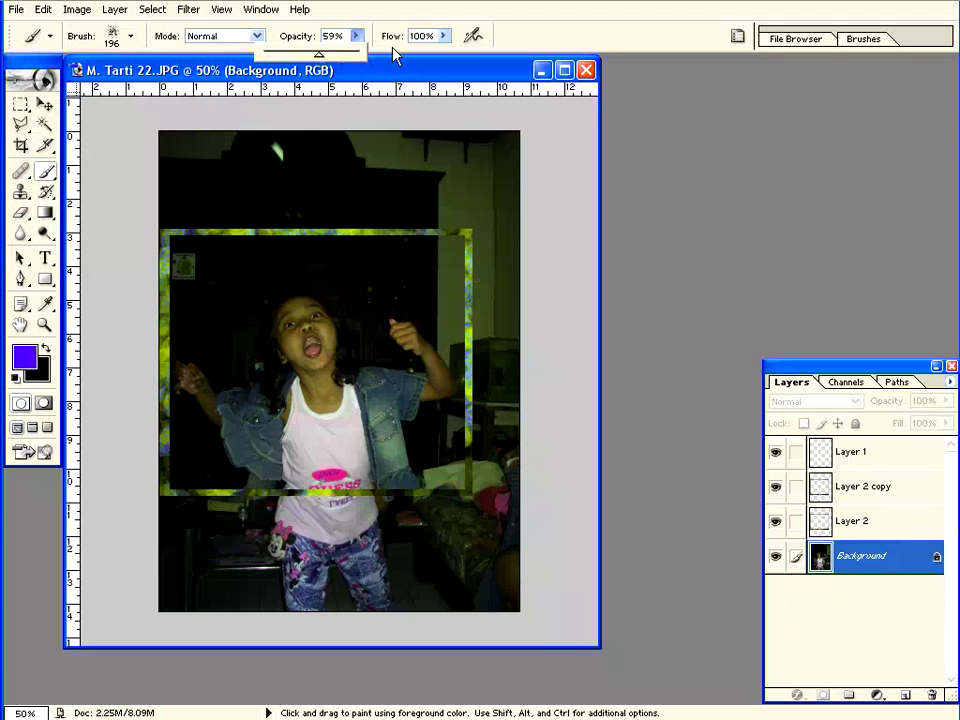
pyautogui.click(441, 37)
pyautogui.moveTo(445, 62)
pyautogui.mouseDown()
pyautogui.moveTo(394, 60)
pyautogui.moveTo(406, 64)
pyautogui.mouseUp()
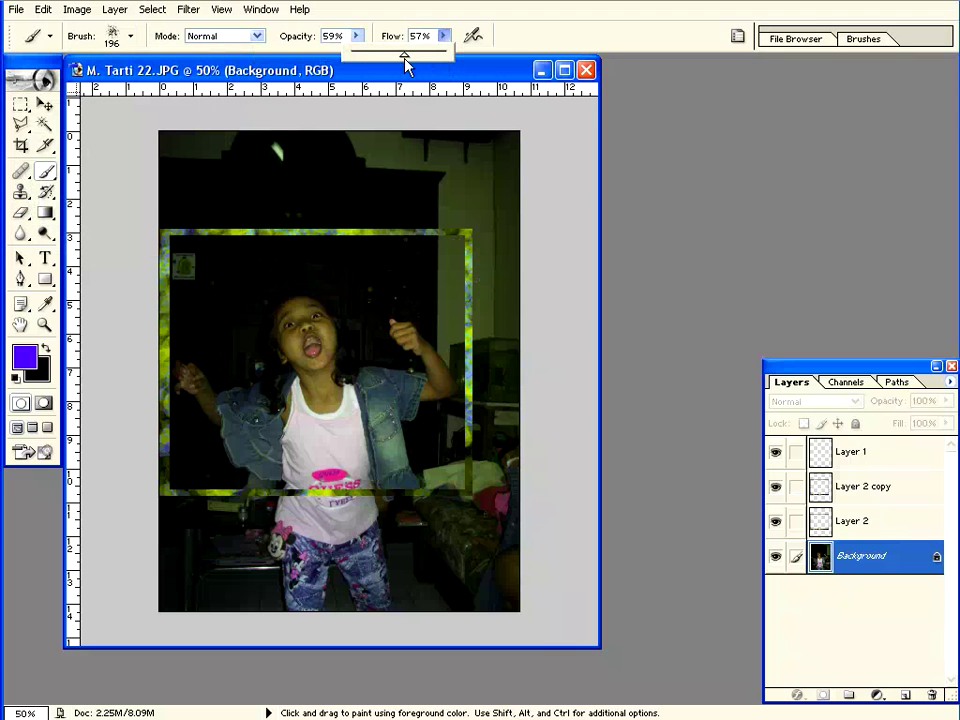
pyautogui.click(258, 37)
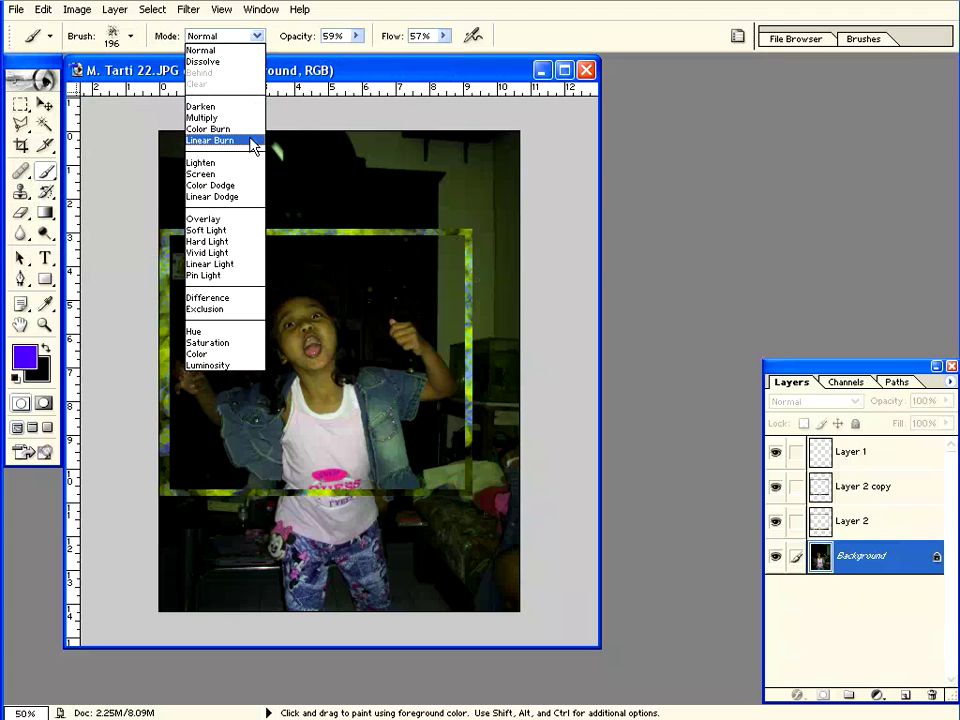
pyautogui.click(245, 190)
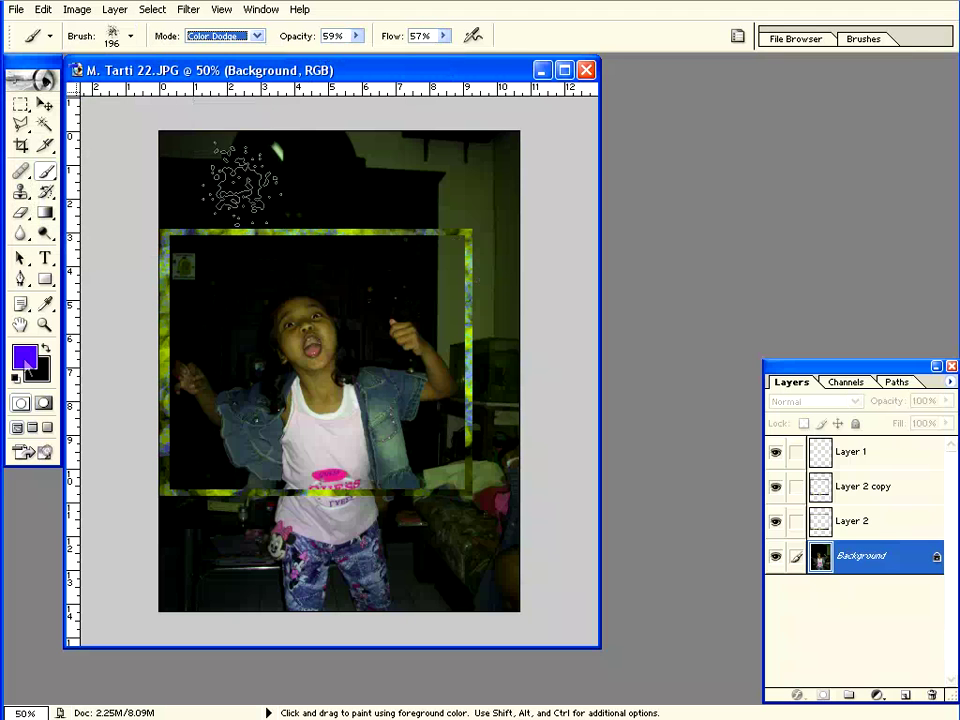
# - Set the foreground colour to a pale yellow-green
pyautogui.click(25, 362)
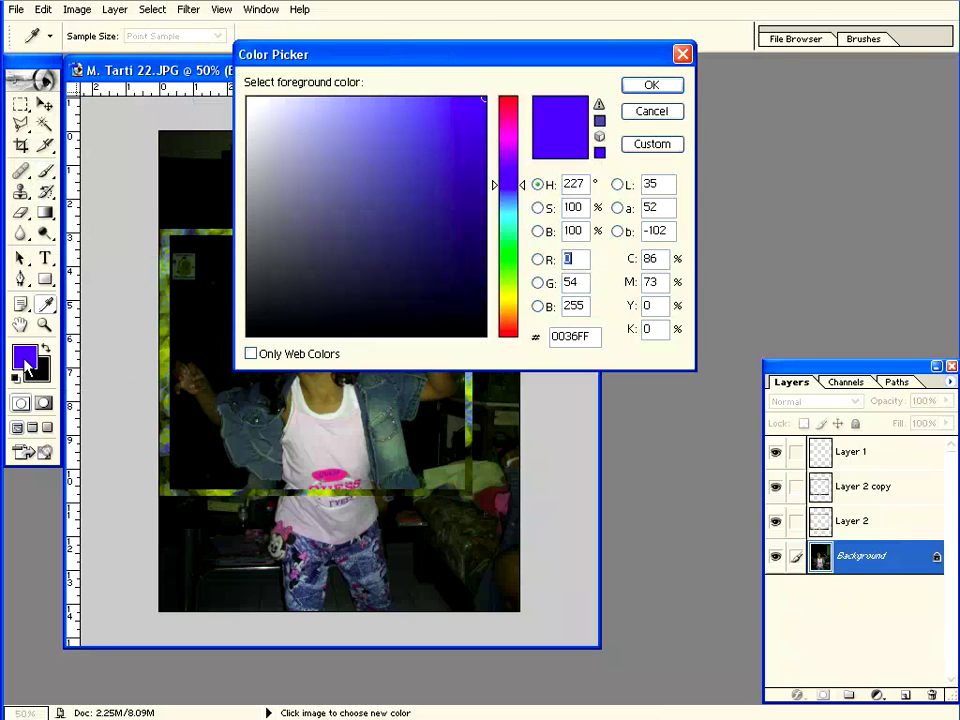
pyautogui.moveTo(516, 185); pyautogui.dragTo(517, 283)
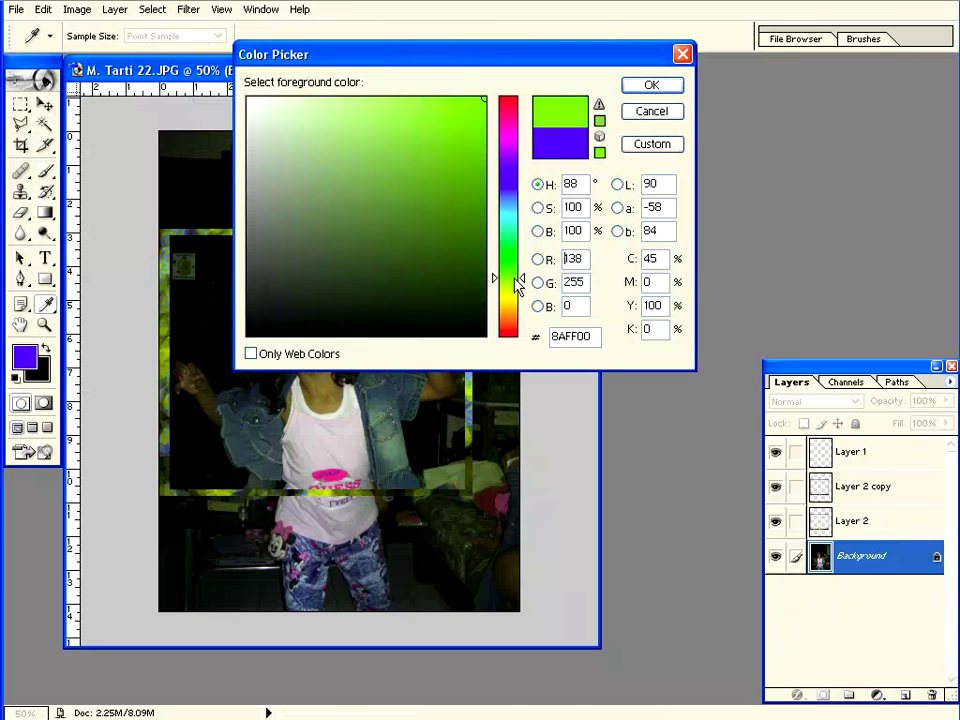
pyautogui.click(347, 97)
pyautogui.click(651, 85)
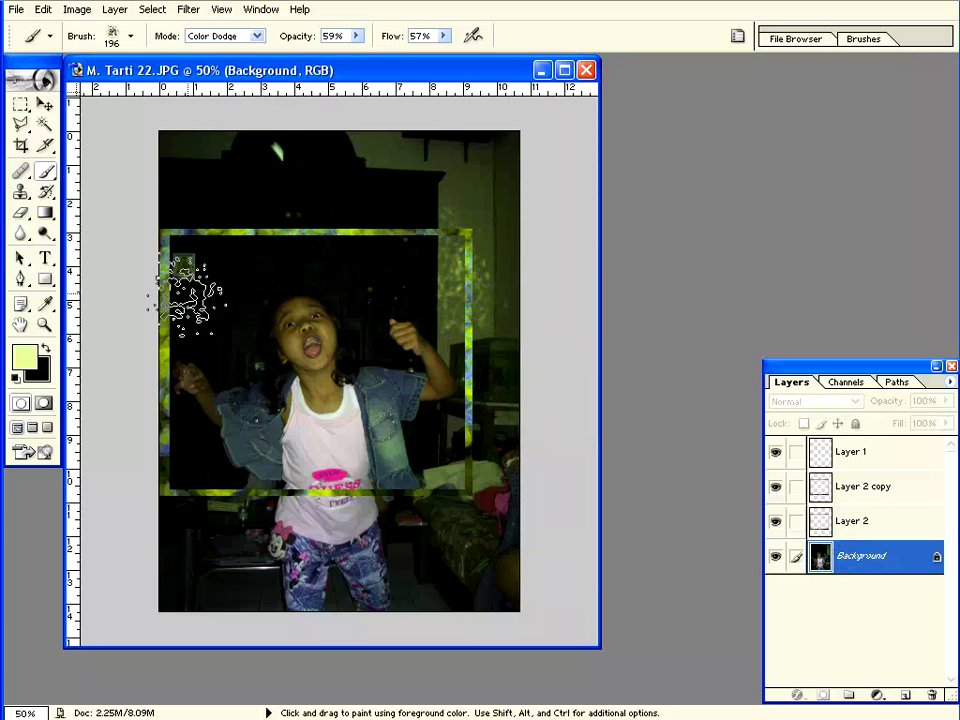
# - Paint foliage texture in Lighten mode over the photo's dark lower-left area
pyautogui.click(256, 35)
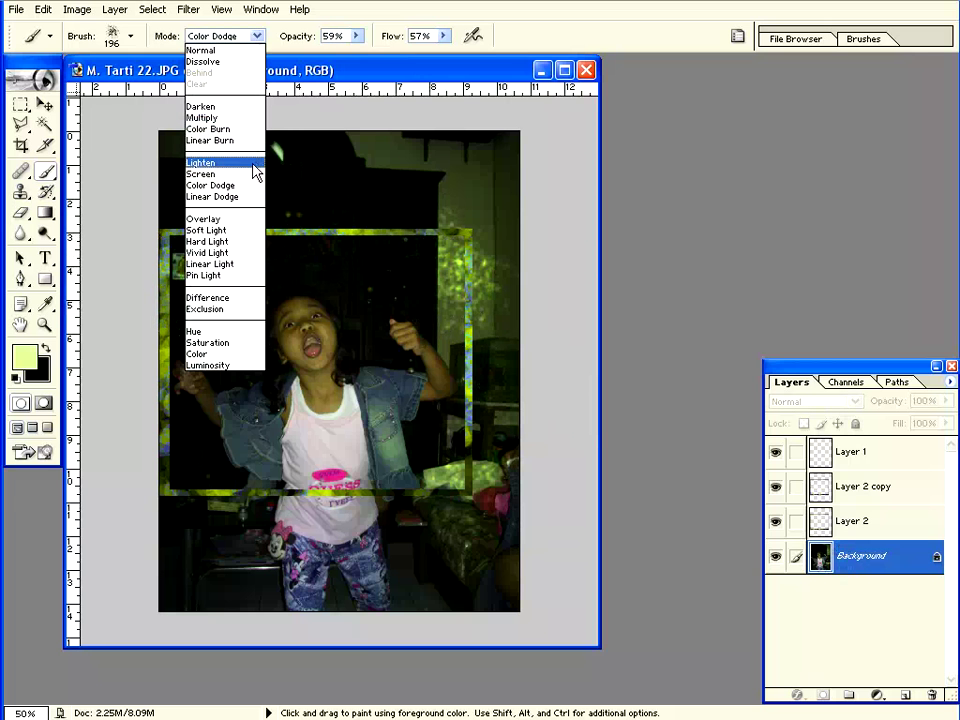
pyautogui.click(201, 163)
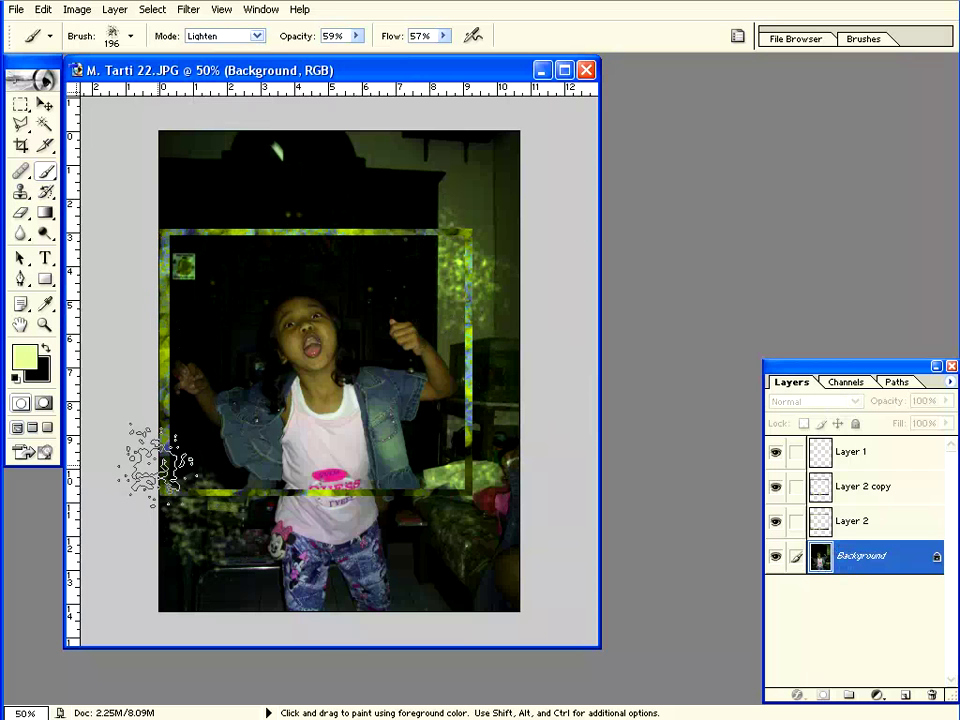
pyautogui.moveTo(160, 460)
pyautogui.mouseDown()
pyautogui.moveTo(182, 530)
pyautogui.moveTo(171, 568)
pyautogui.moveTo(128, 460)
pyautogui.moveTo(135, 410)
pyautogui.moveTo(150, 430)
pyautogui.moveTo(261, 204)
pyautogui.moveTo(182, 214)
pyautogui.moveTo(380, 205)
pyautogui.mouseUp()
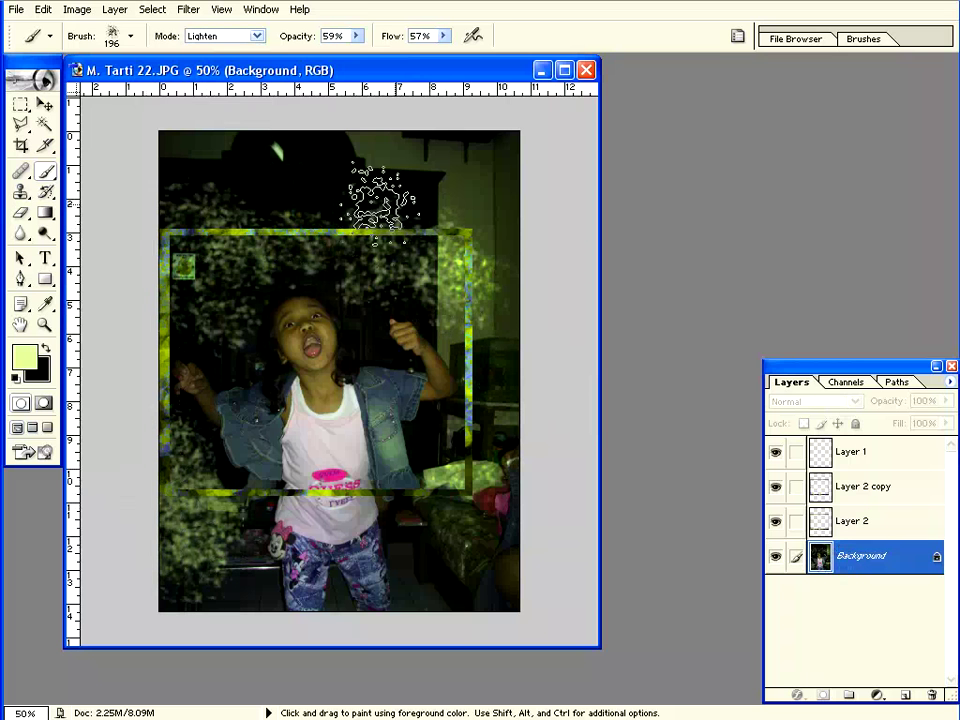
# - Switch to the 33 px textured brush at about 73 px and paint light strokes upper right
pyautogui.click(131, 40)
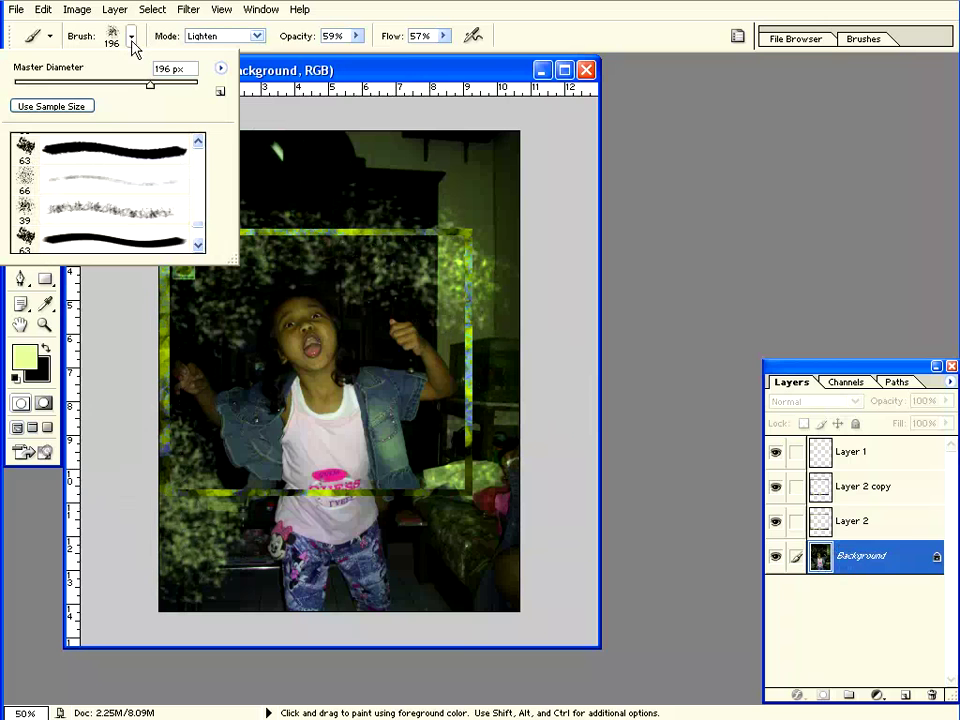
pyautogui.scroll(2, 203, 227)
pyautogui.scroll(3, 203, 227)
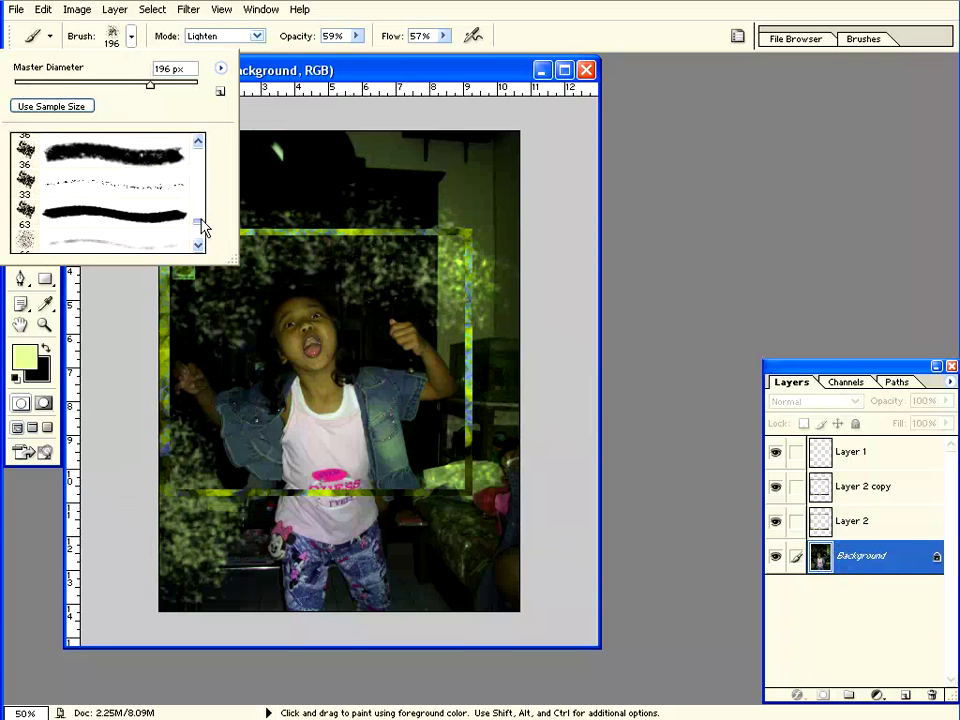
pyautogui.click(130, 186)
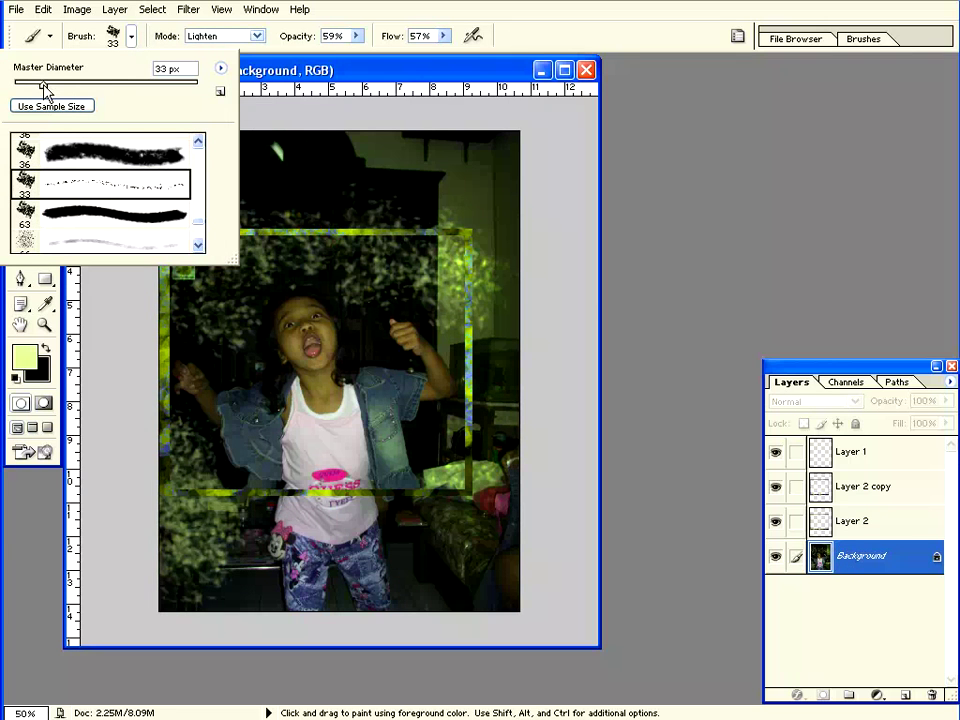
pyautogui.moveTo(43, 85); pyautogui.dragTo(97, 92)
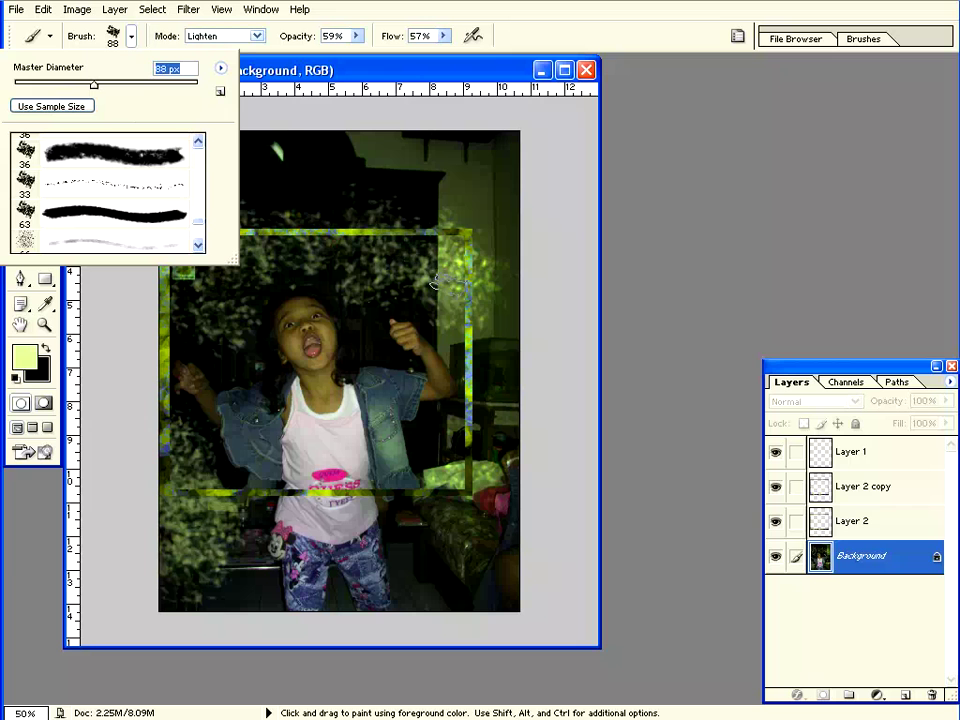
pyautogui.click(488, 390)
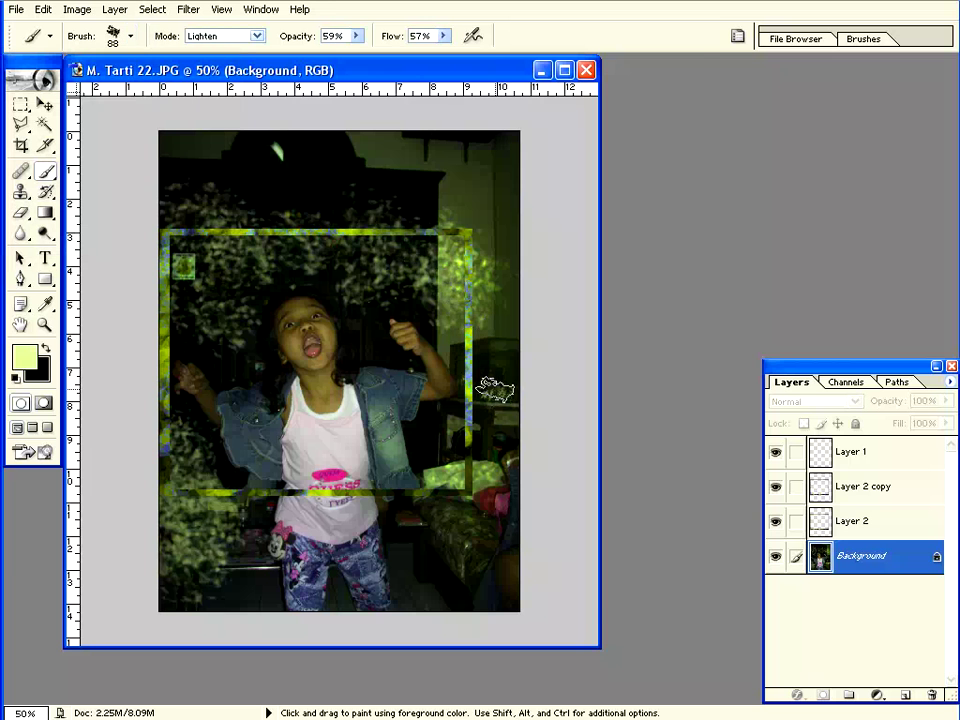
pyautogui.moveTo(490, 385); pyautogui.dragTo(485, 125)
# - Set the foreground colour to pink (FF94B7) and the brush mode to Color Dodge
pyautogui.click(28, 362)
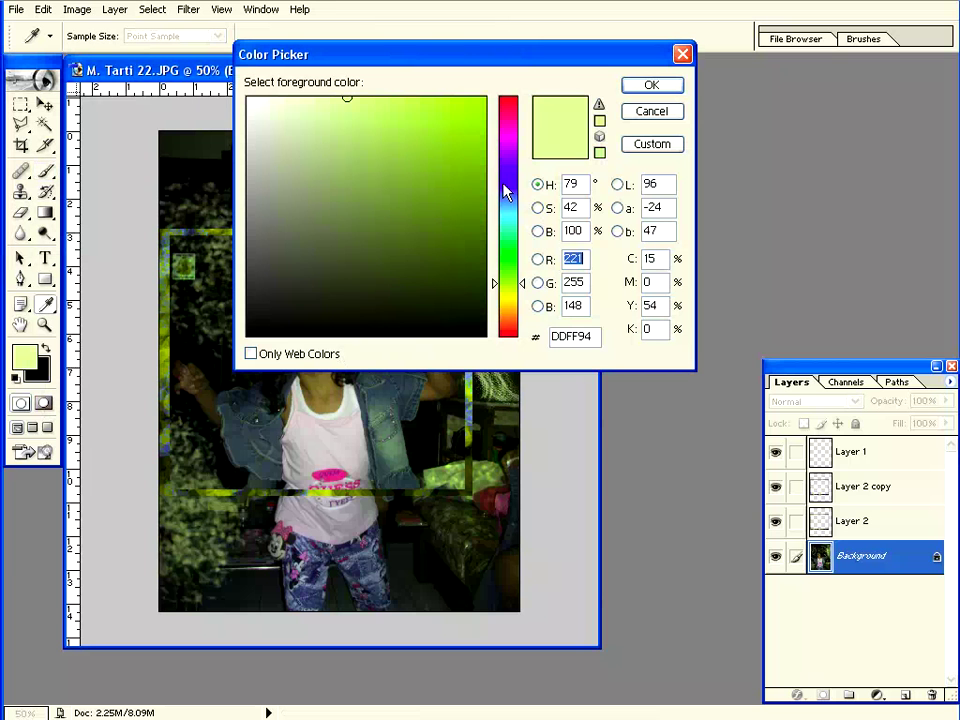
pyautogui.moveTo(505, 192)
pyautogui.mouseDown()
pyautogui.moveTo(510, 199)
pyautogui.moveTo(647, 86)
pyautogui.moveTo(648, 97)
pyautogui.mouseUp()
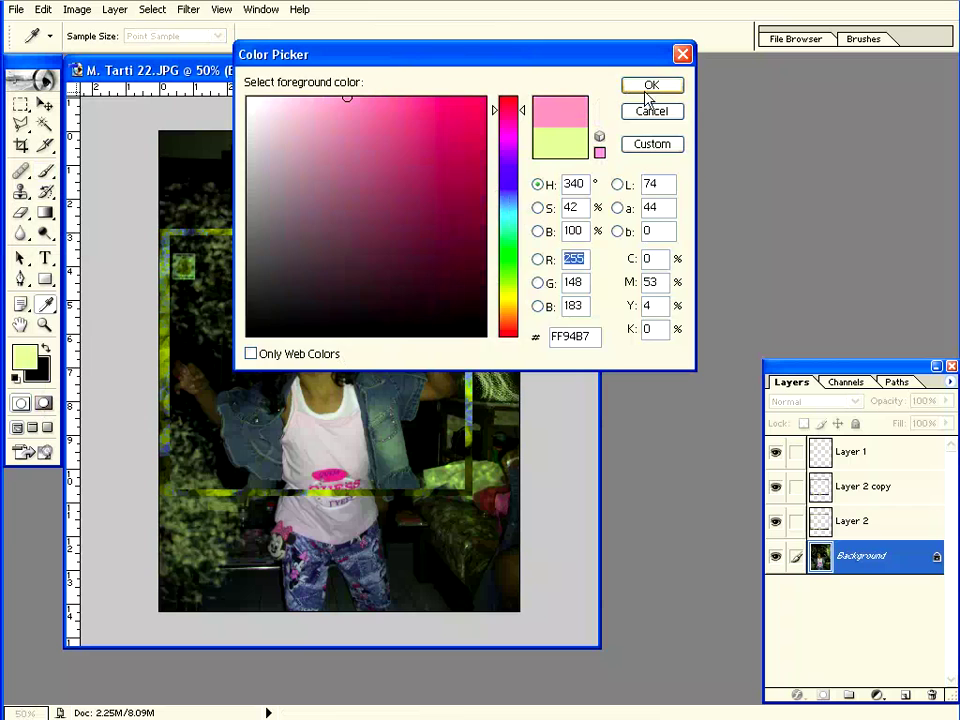
pyautogui.click(648, 90)
pyautogui.click(257, 40)
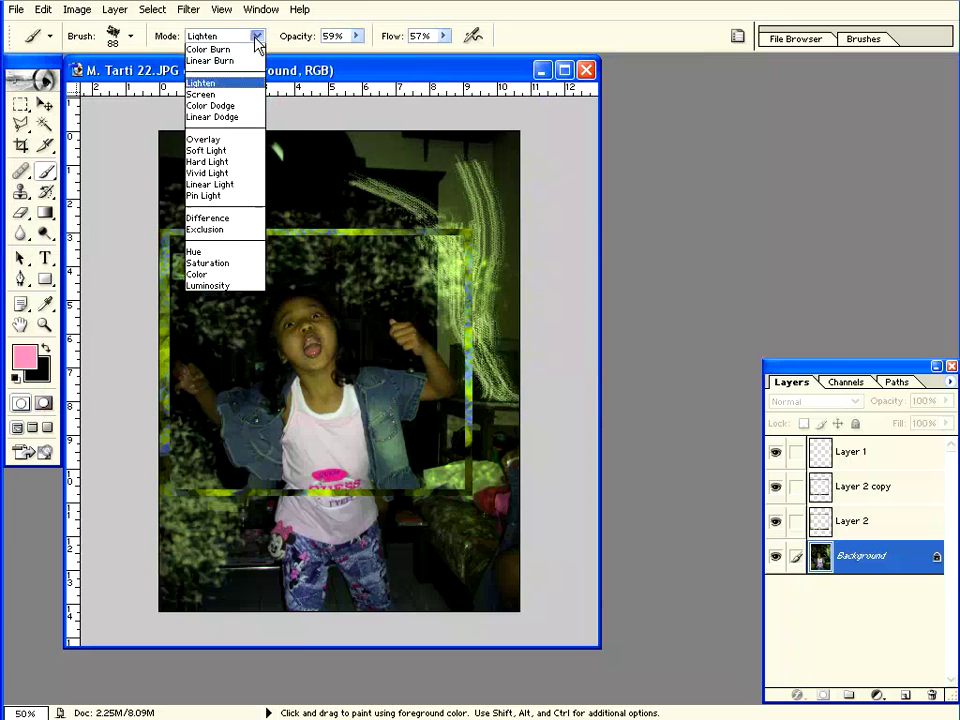
pyautogui.click(245, 186)
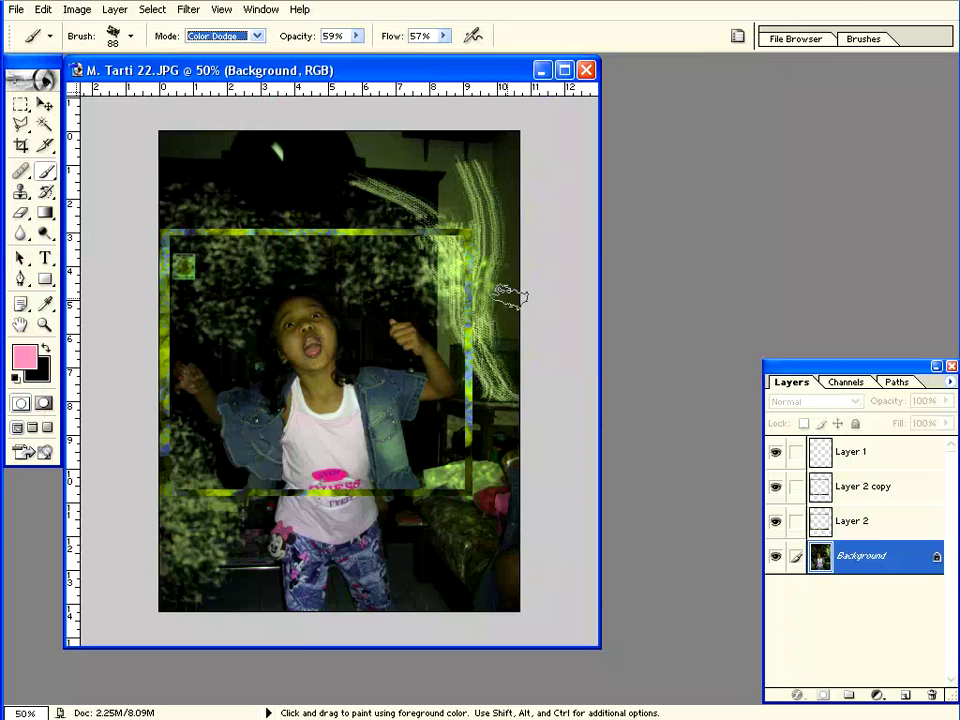
pyautogui.click(350, 224)
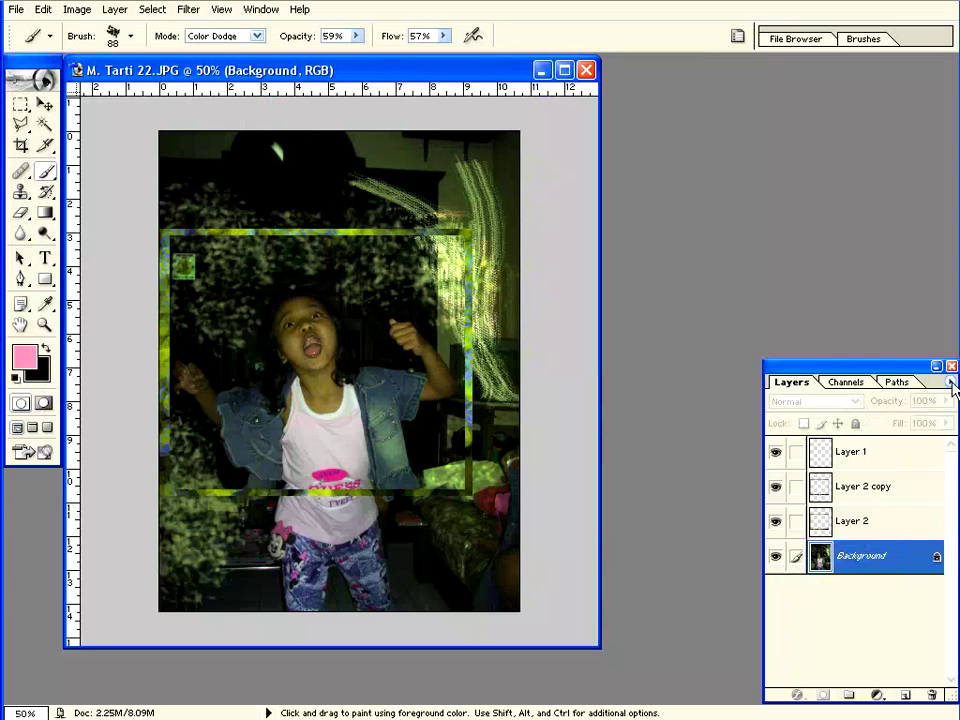
# - Use Flatten Image from the Layers panel menu to merge all layers into Background
pyautogui.moveTo(893, 374); pyautogui.dragTo(608, 207)
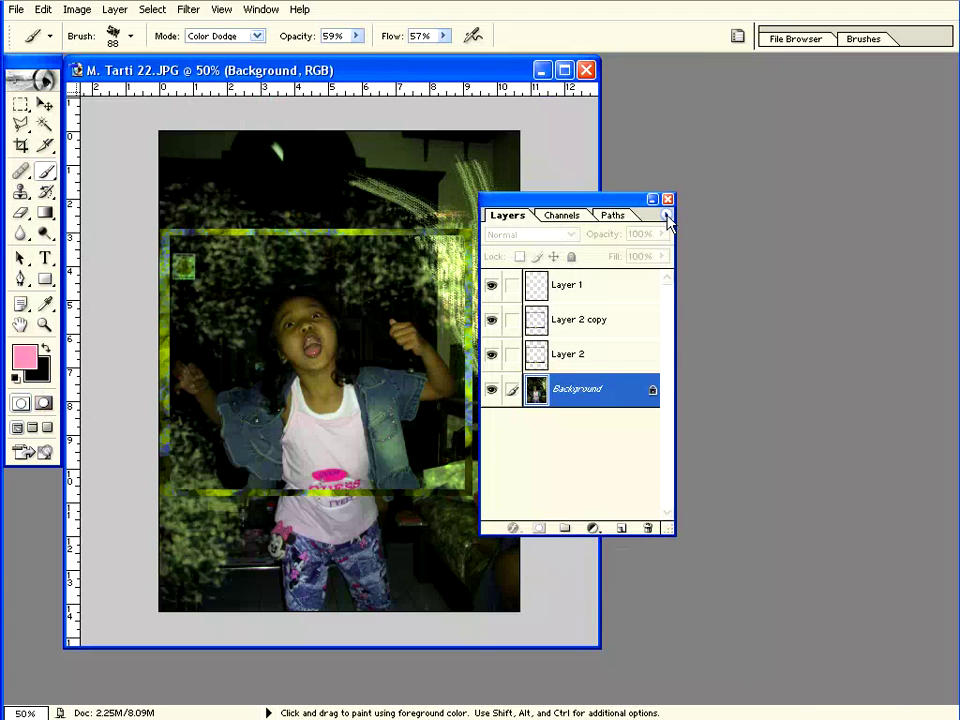
pyautogui.click(667, 216)
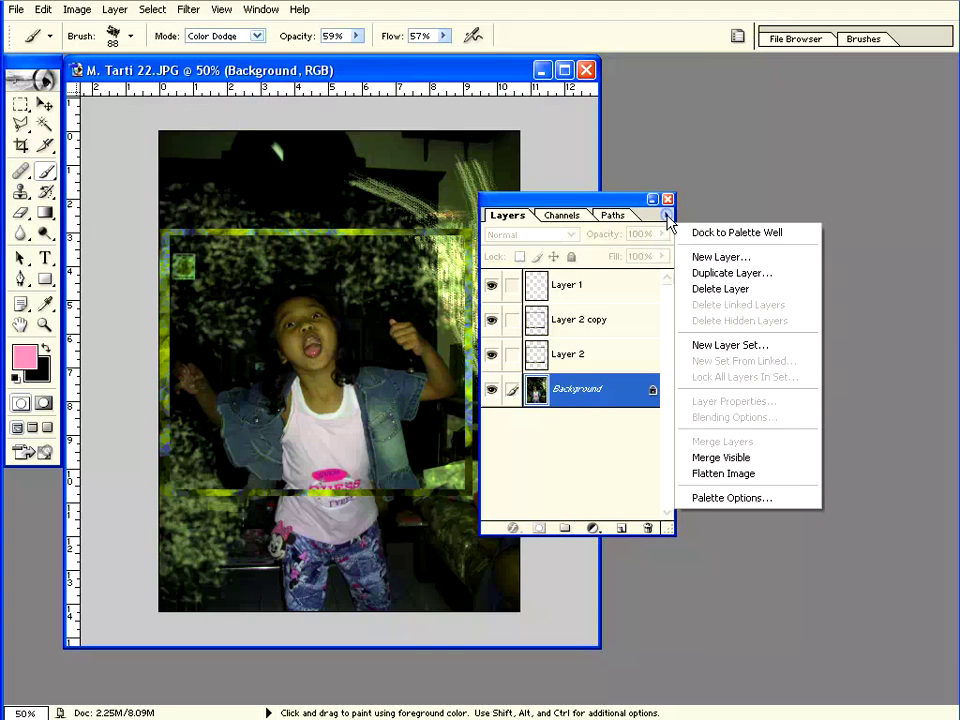
pyautogui.click(723, 476)
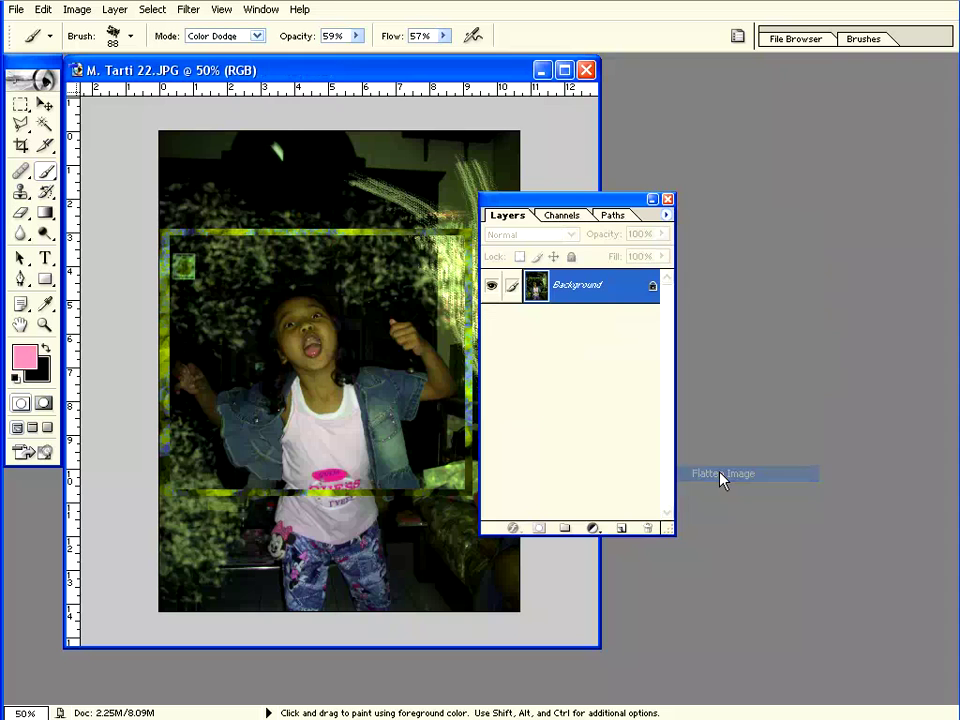
pyautogui.moveTo(553, 210); pyautogui.dragTo(686, 169)
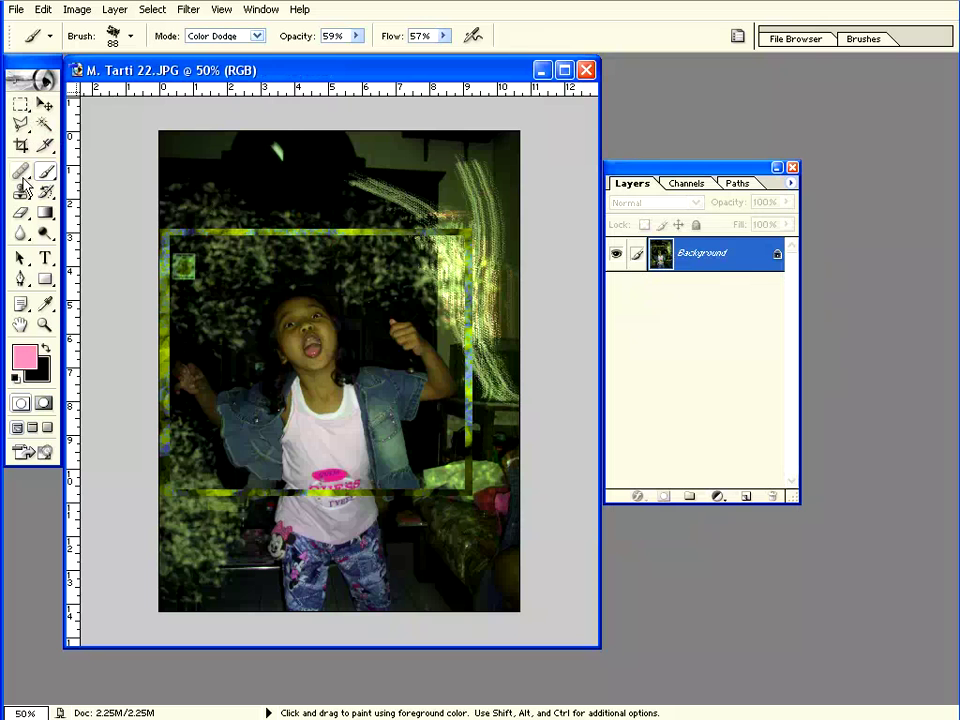
# - Crop the image to the yellow-green frame around the girl, shrinking it to 1.1M
pyautogui.click(21, 147)
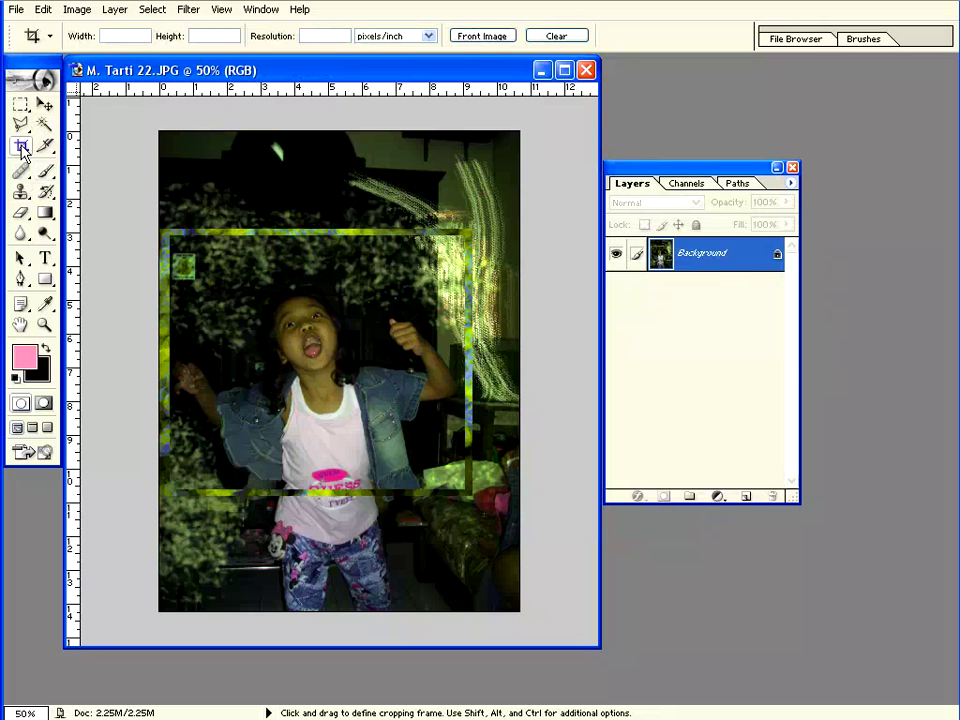
pyautogui.moveTo(160, 231); pyautogui.dragTo(475, 497)
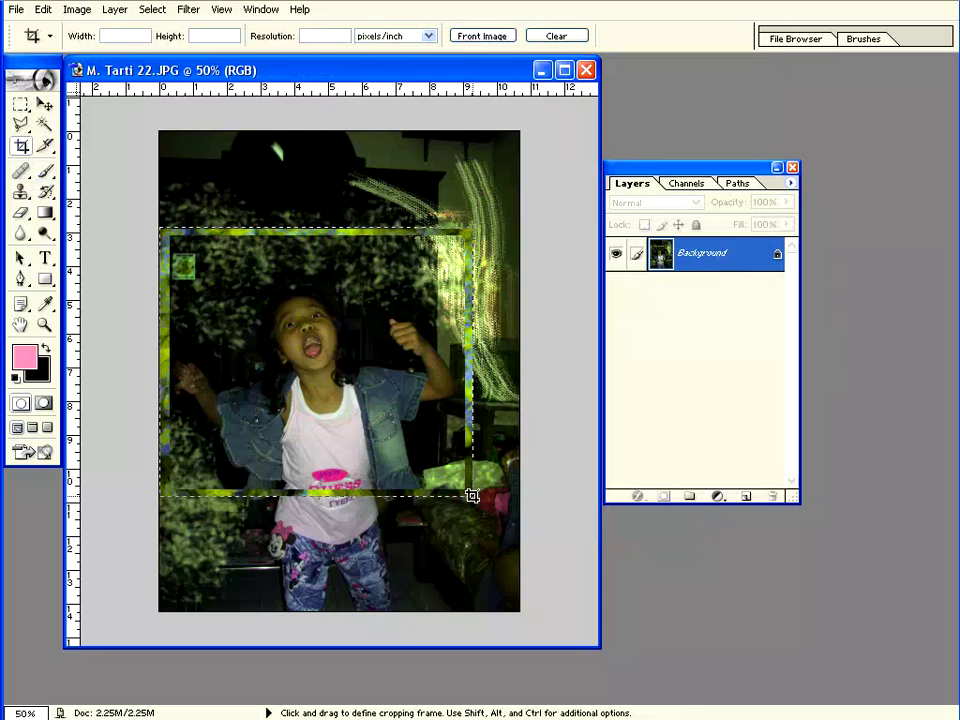
pyautogui.moveTo(475, 497); pyautogui.dragTo(473, 495)
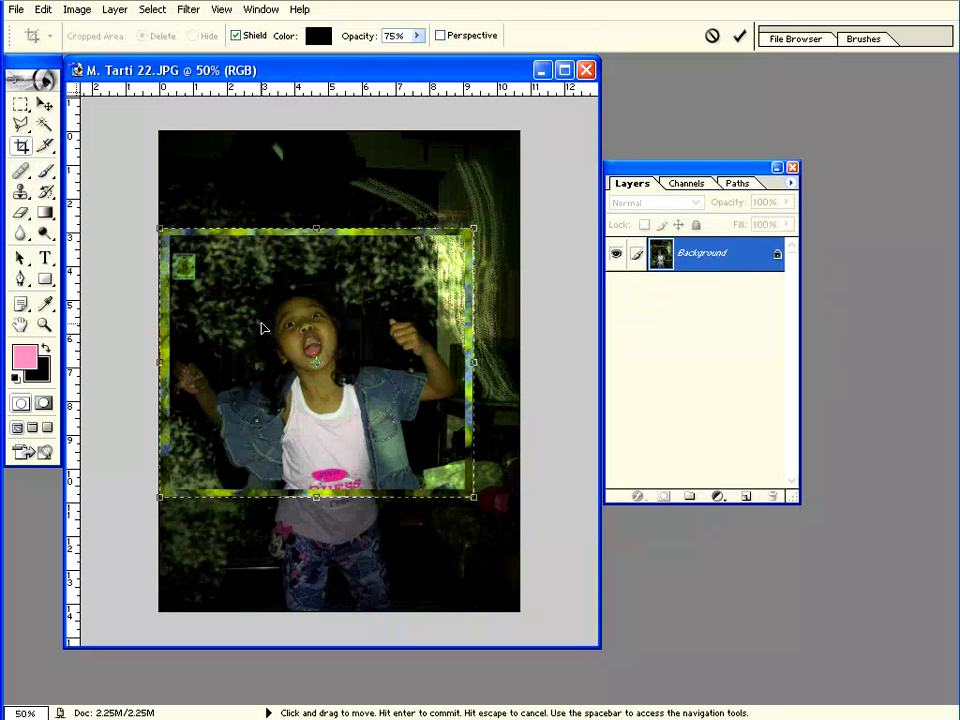
pyautogui.press('Return')
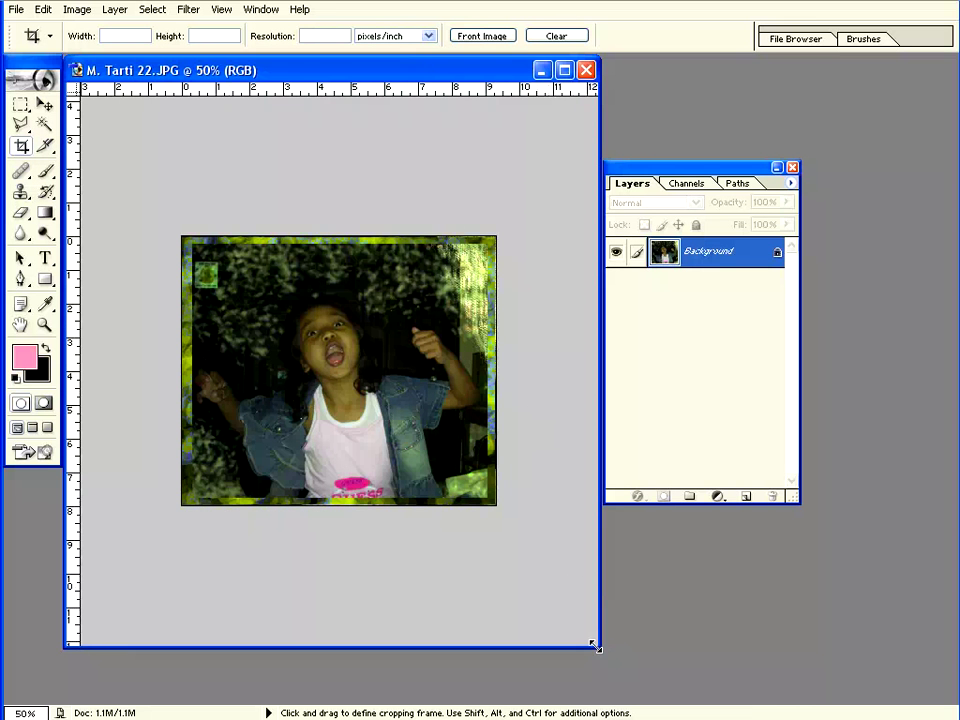
pyautogui.moveTo(595, 647); pyautogui.dragTo(576, 530)
# - After the locked-layer warning, convert Background into editable Layer 0, undoing a test move
pyautogui.click(44, 104)
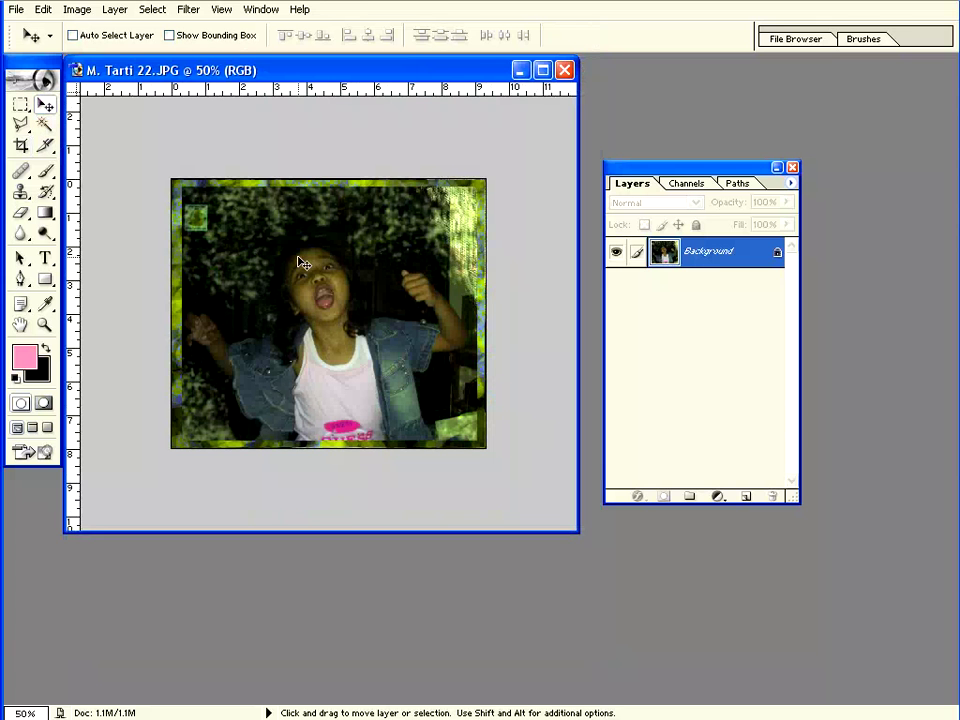
pyautogui.moveTo(260, 284); pyautogui.dragTo(368, 294)
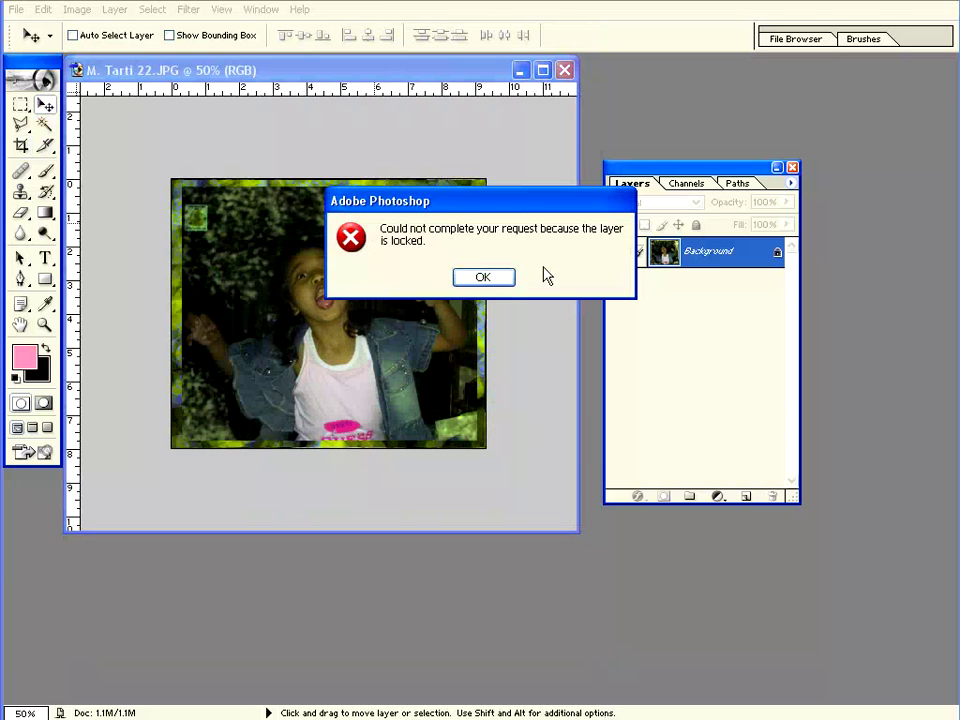
pyautogui.click(485, 277)
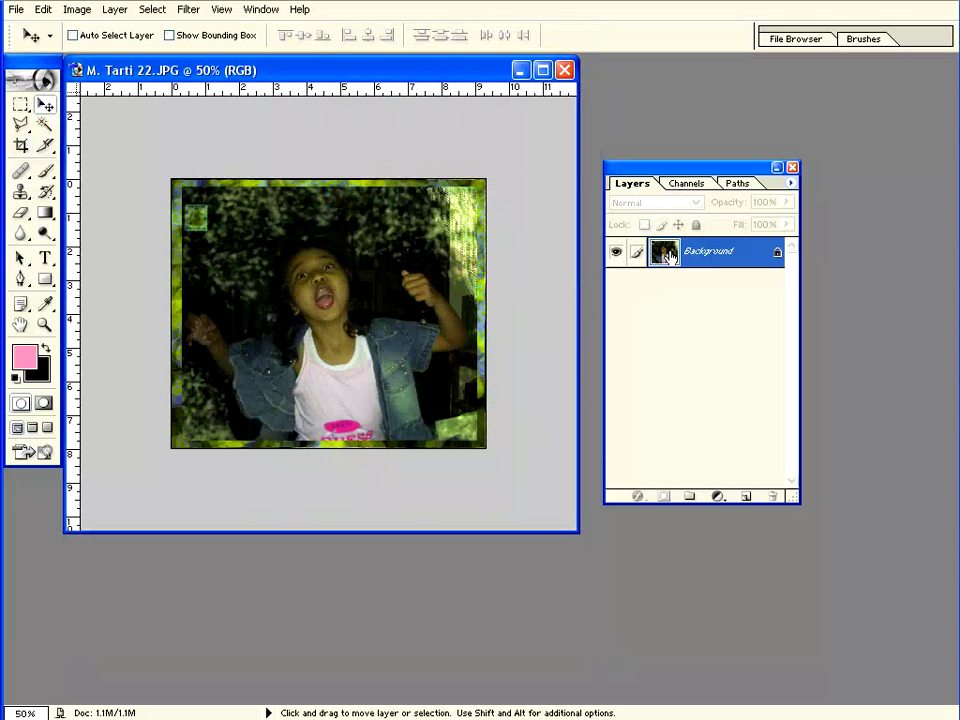
pyautogui.doubleClick(665, 253)
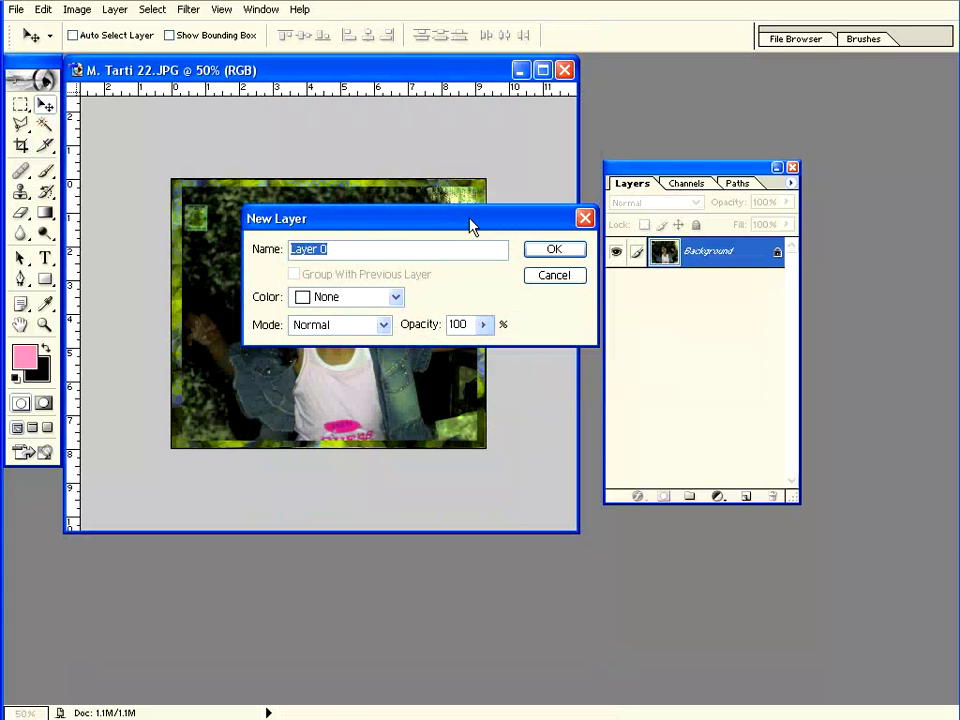
pyautogui.press('Return')
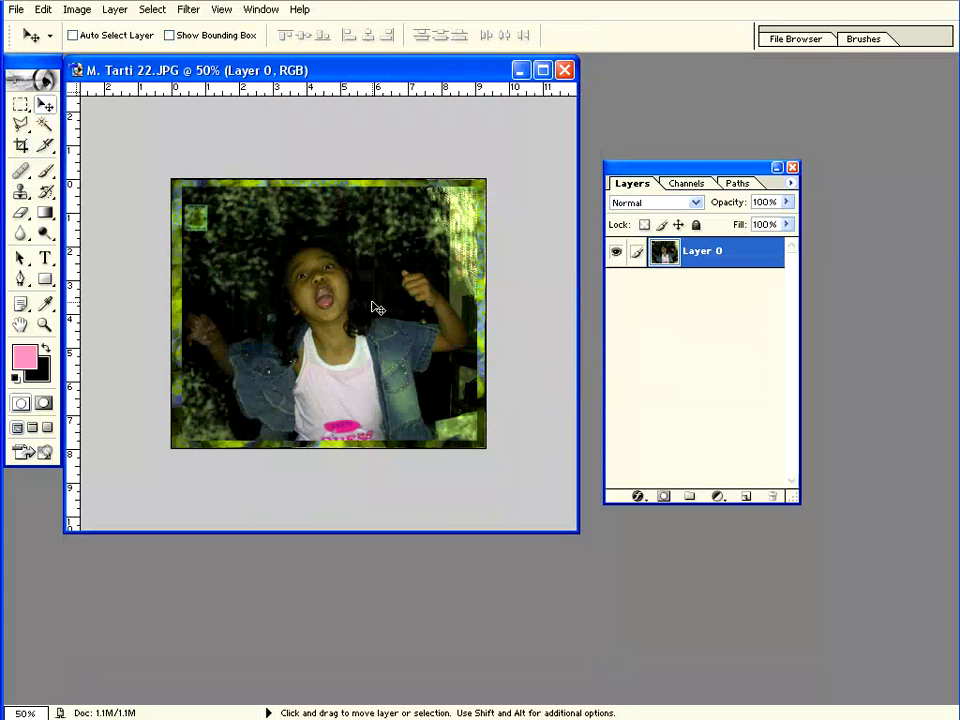
pyautogui.moveTo(377, 307); pyautogui.dragTo(387, 341)
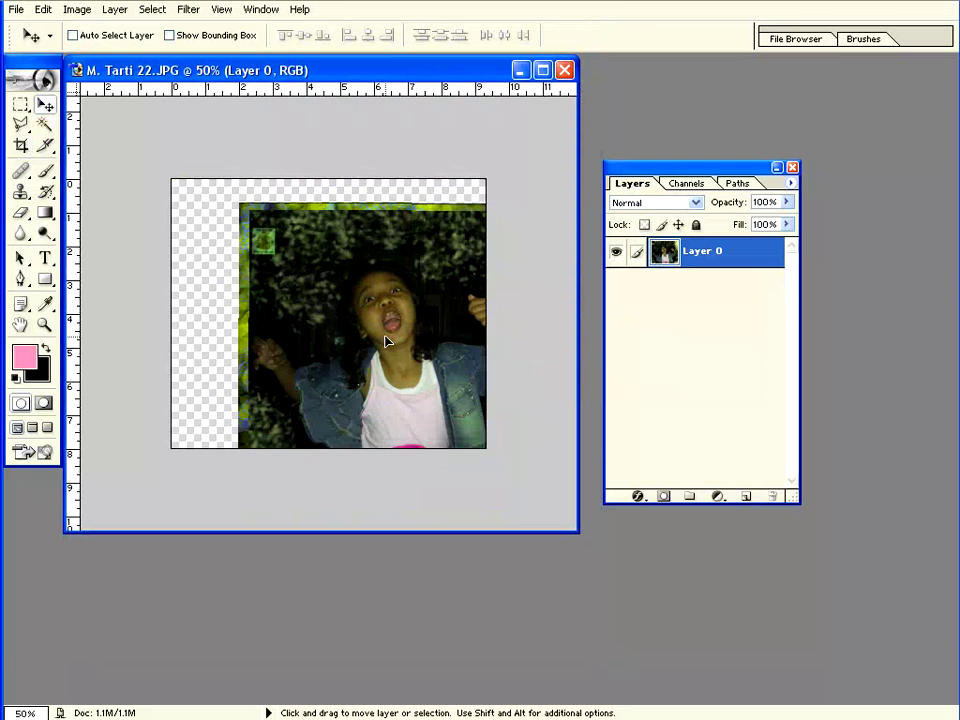
pyautogui.hotkey('ctrl', 'z')
# - Select the border strip by inverting a marquee drawn just inside the photo
pyautogui.click(21, 105)
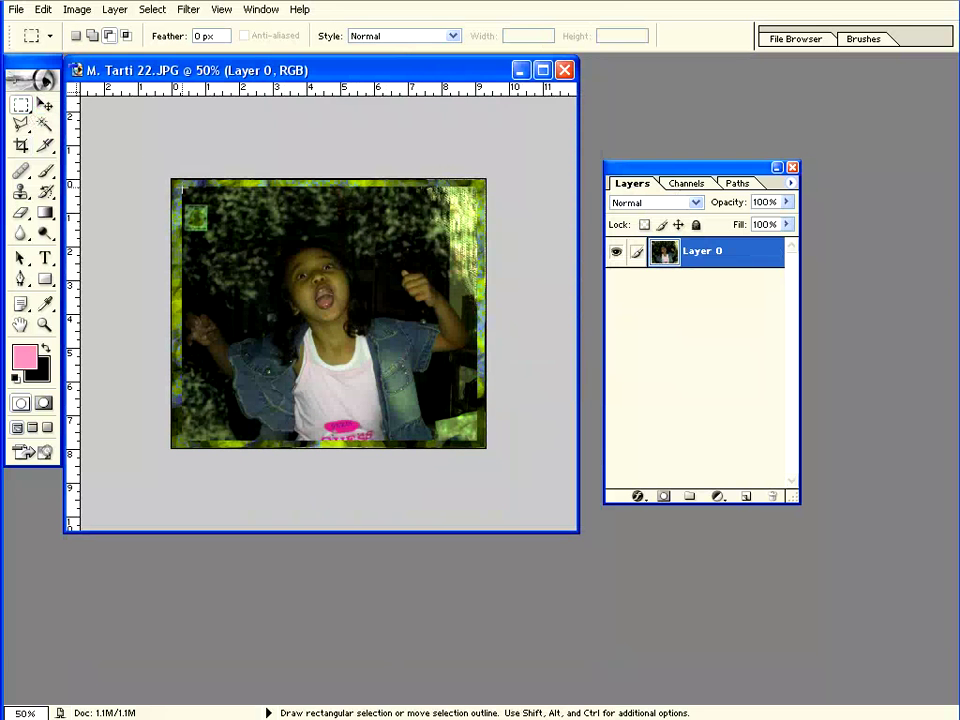
pyautogui.moveTo(406, 344); pyautogui.dragTo(478, 441)
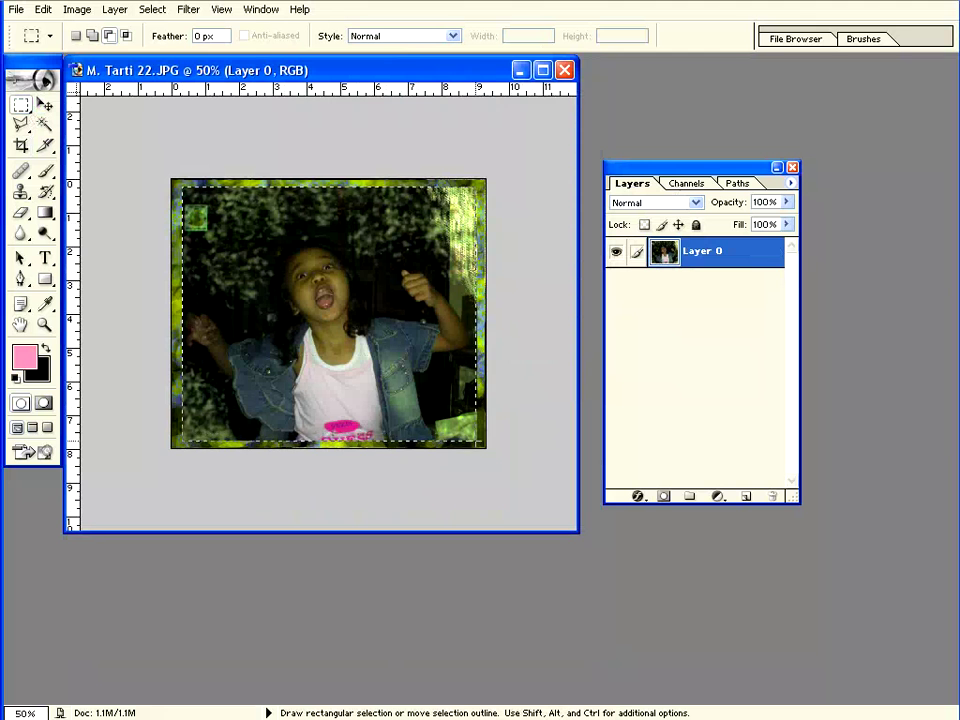
pyautogui.rightClick(266, 294)
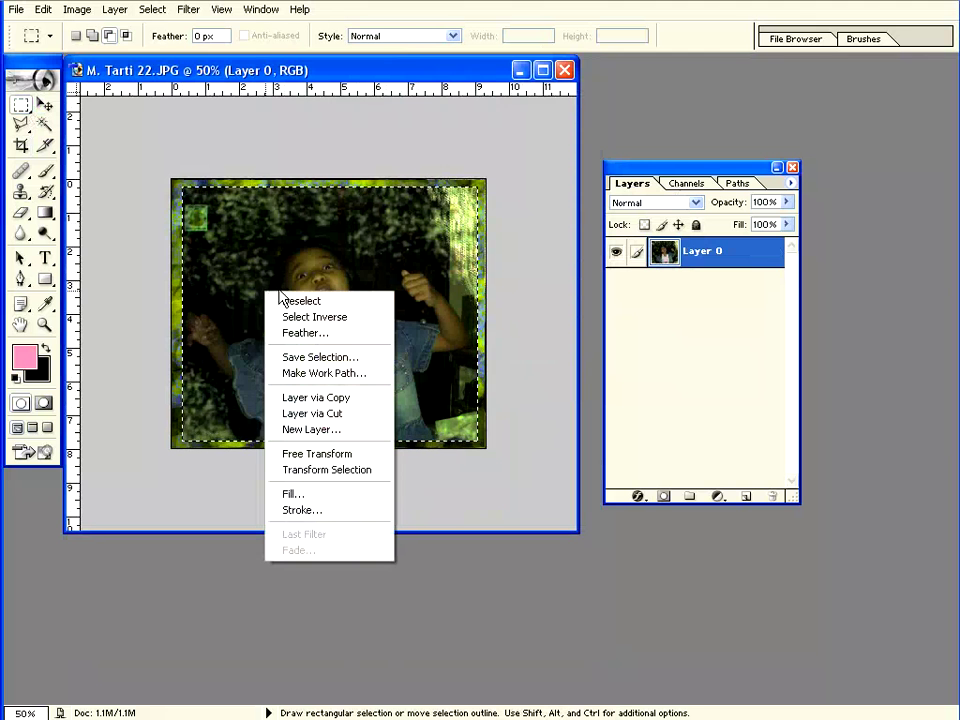
pyautogui.click(318, 317)
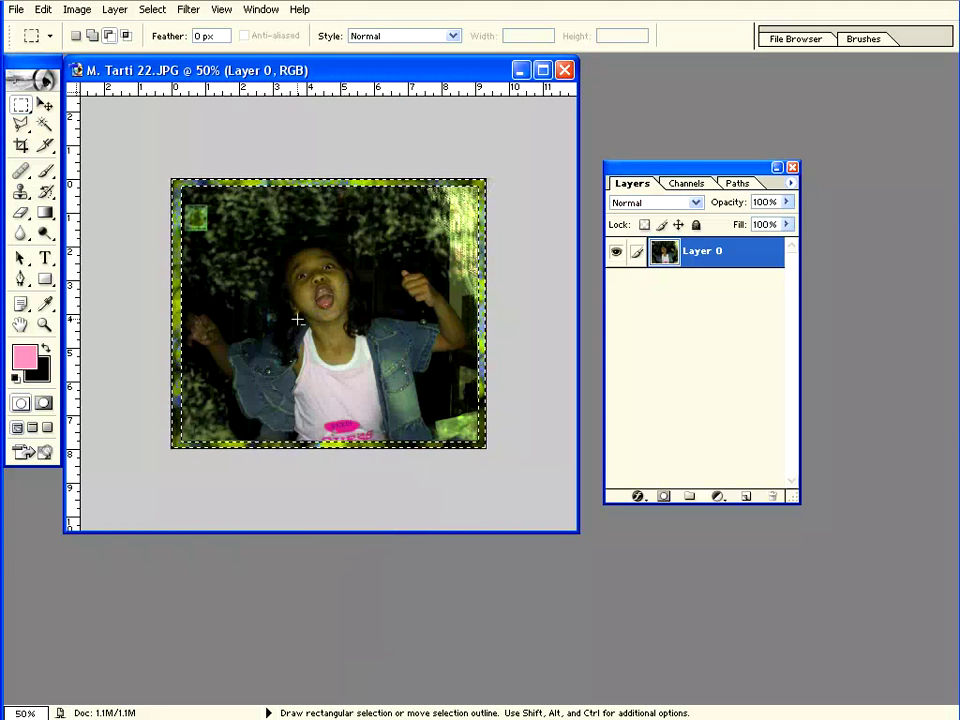
# - Add an Inner Bevel and Emboss to Layer 0 with 9 px size and 1 px soften
pyautogui.click(638, 497)
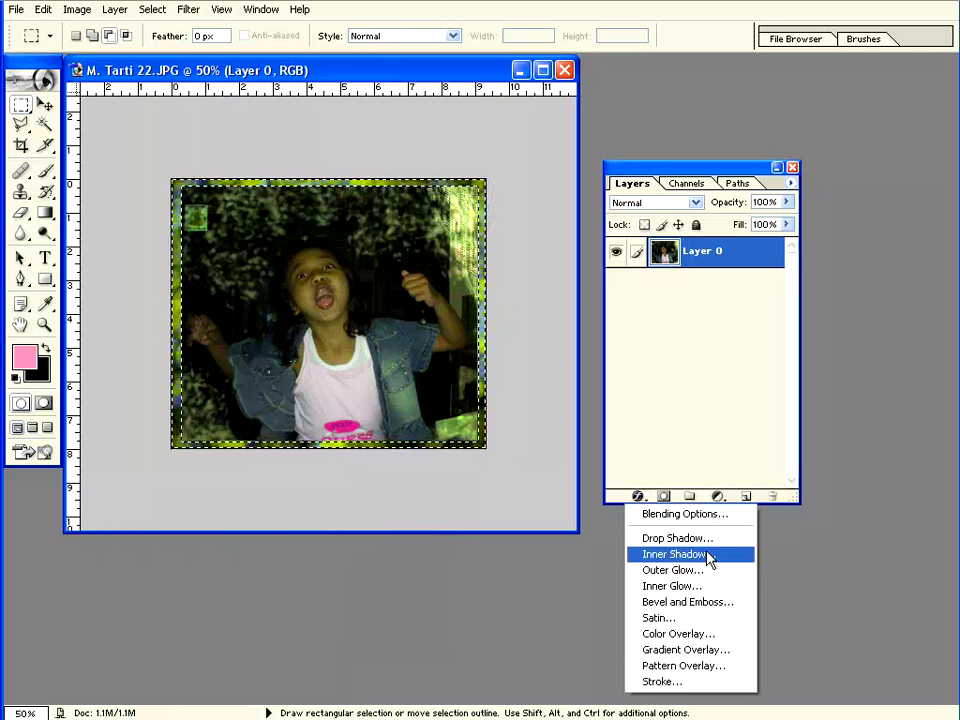
pyautogui.click(690, 604)
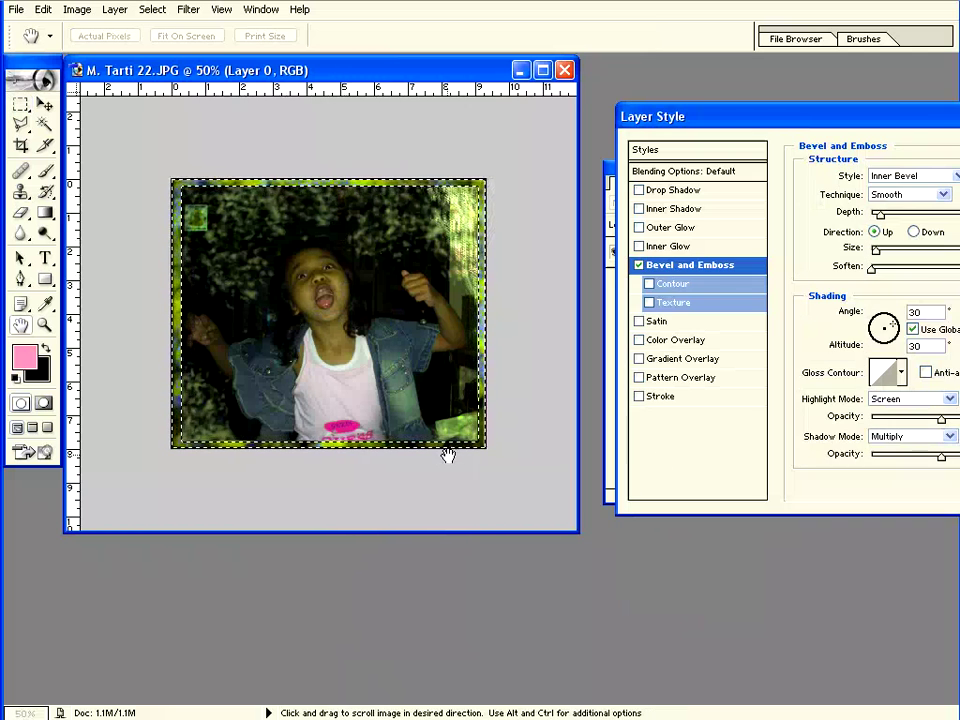
pyautogui.moveTo(885, 118); pyautogui.dragTo(660, 46)
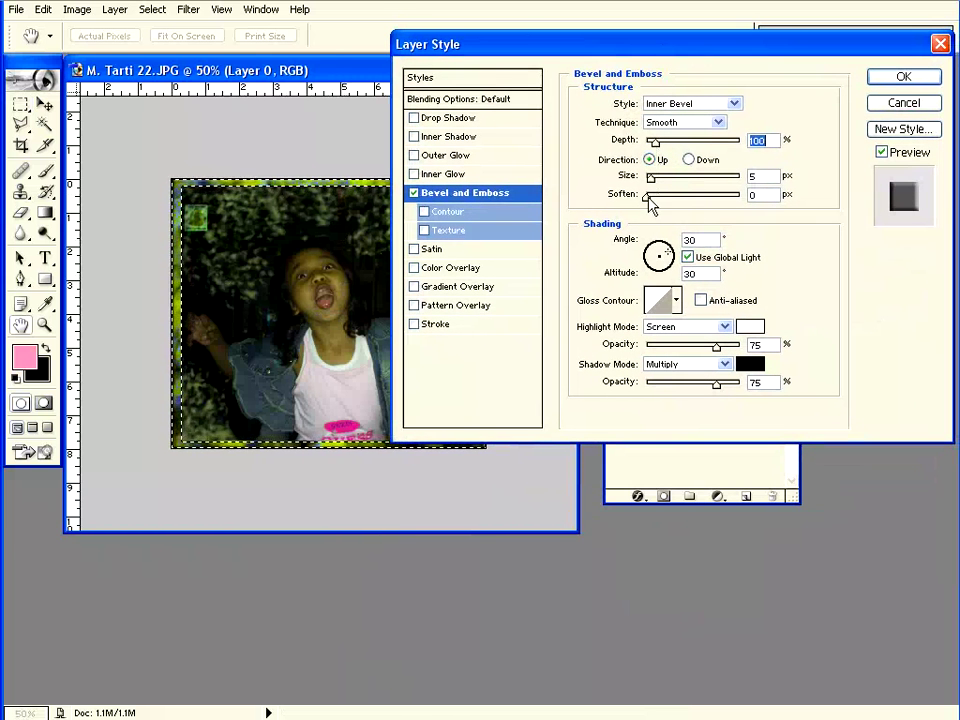
pyautogui.moveTo(651, 177); pyautogui.dragTo(658, 177)
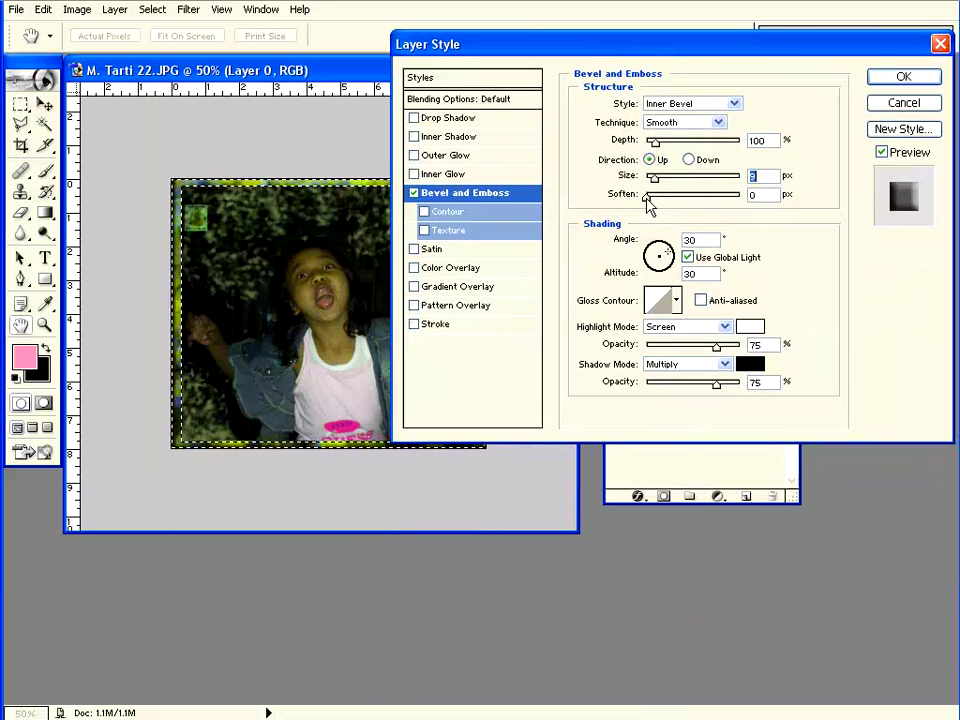
pyautogui.moveTo(662, 197); pyautogui.dragTo(651, 199)
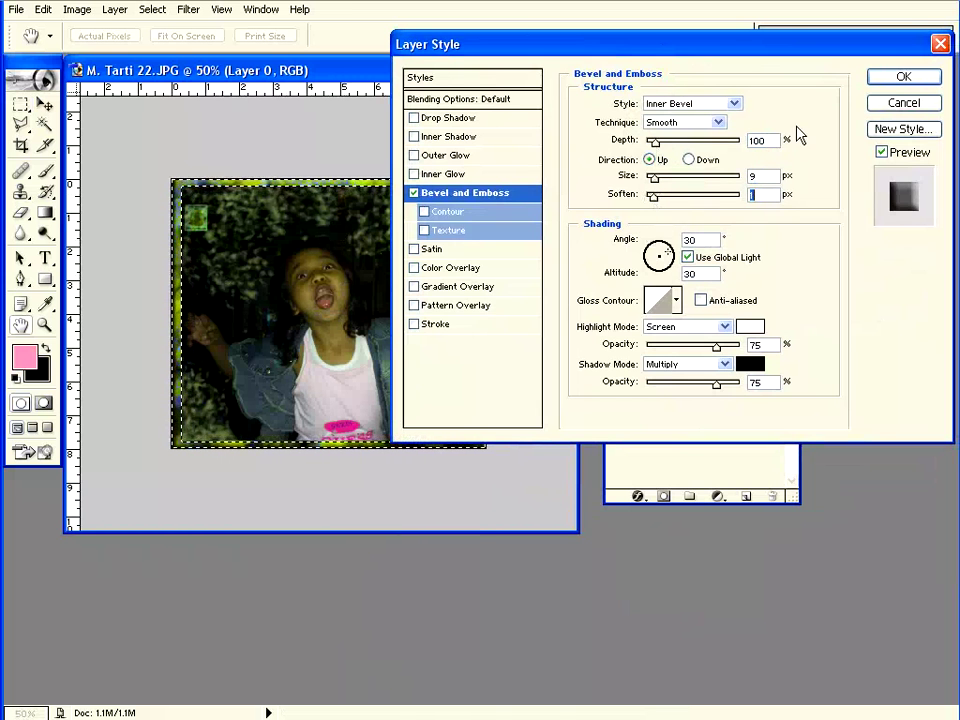
pyautogui.click(901, 78)
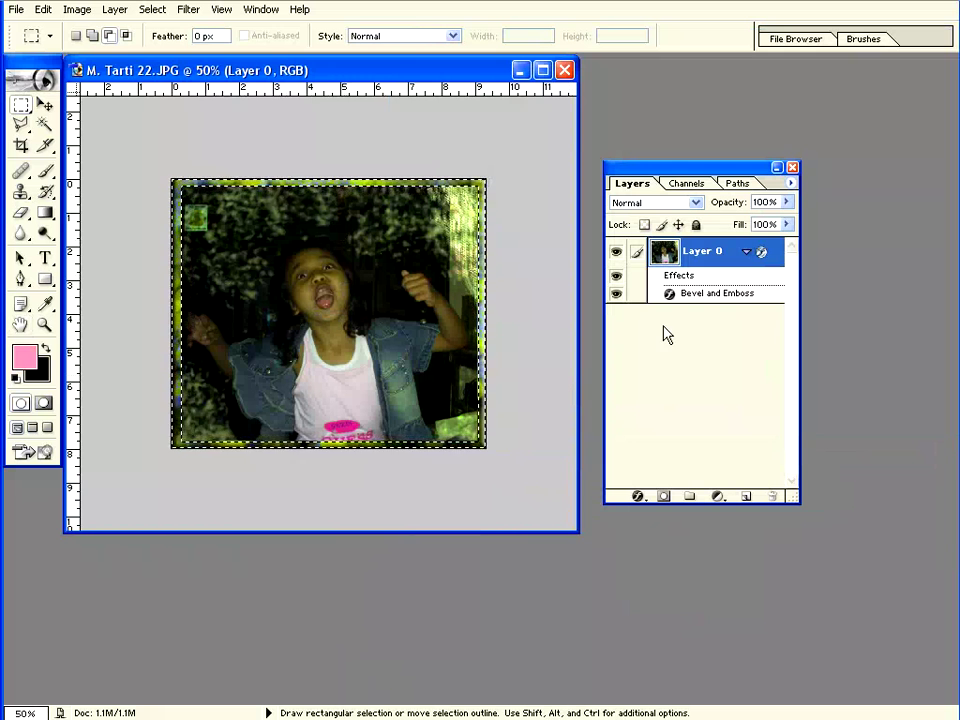
# - Add a new Layer 1 and pick a light cyan foreground colour
pyautogui.click(746, 497)
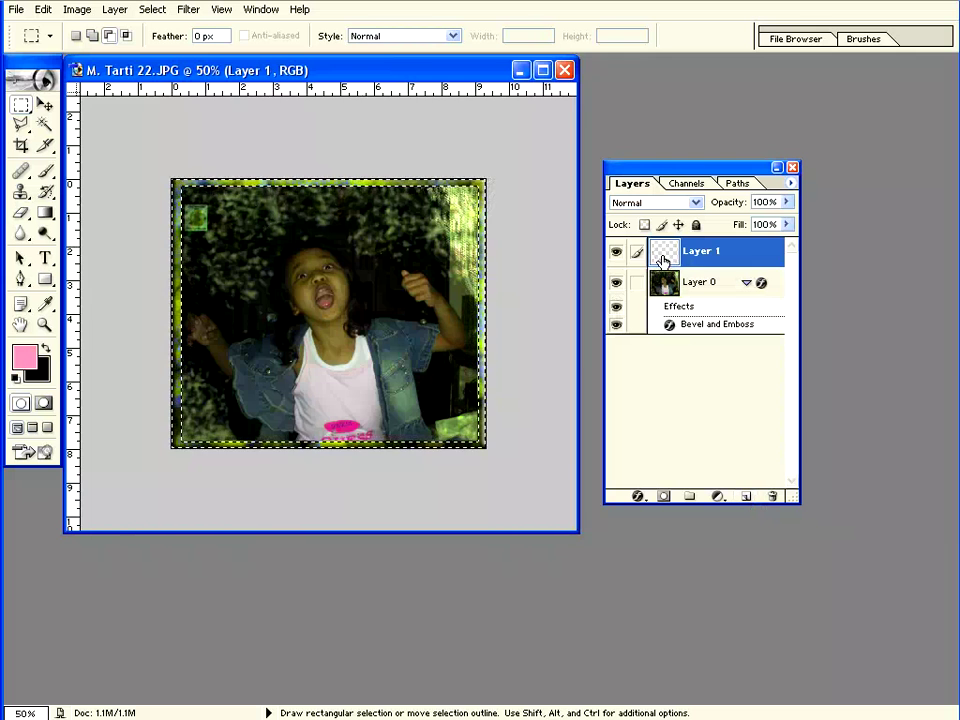
pyautogui.click(27, 358)
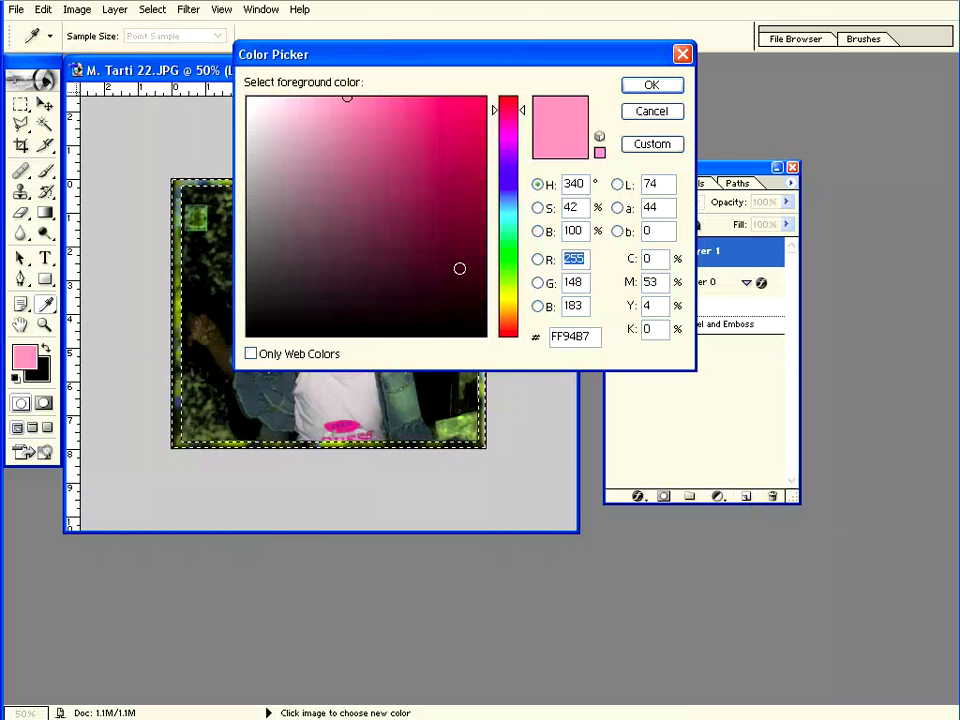
pyautogui.moveTo(515, 294); pyautogui.dragTo(521, 209)
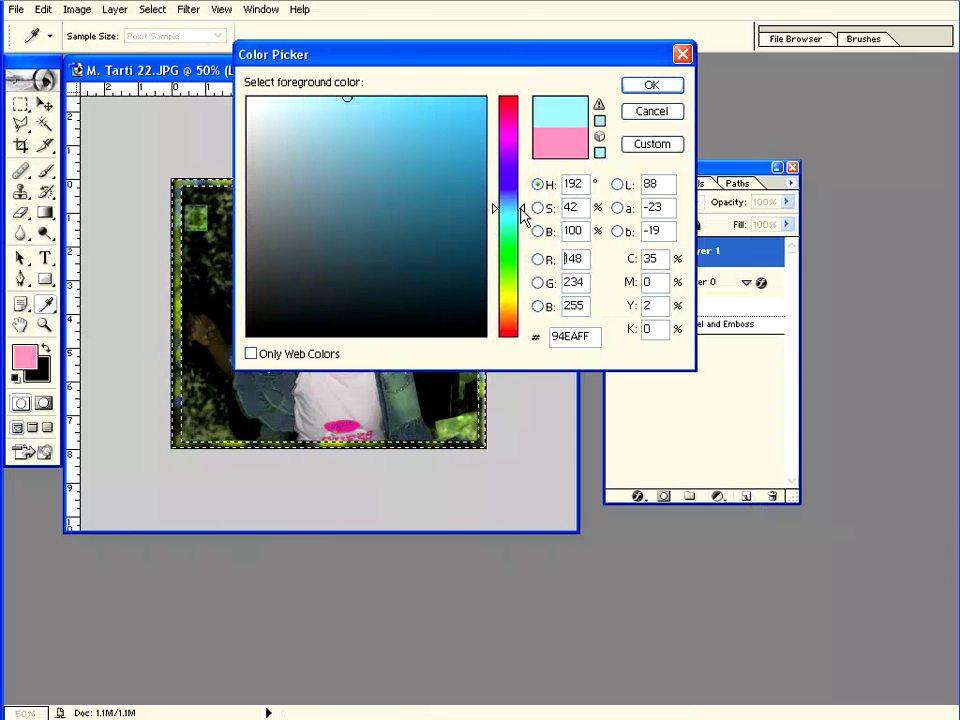
pyautogui.click(641, 87)
pyautogui.press('m')
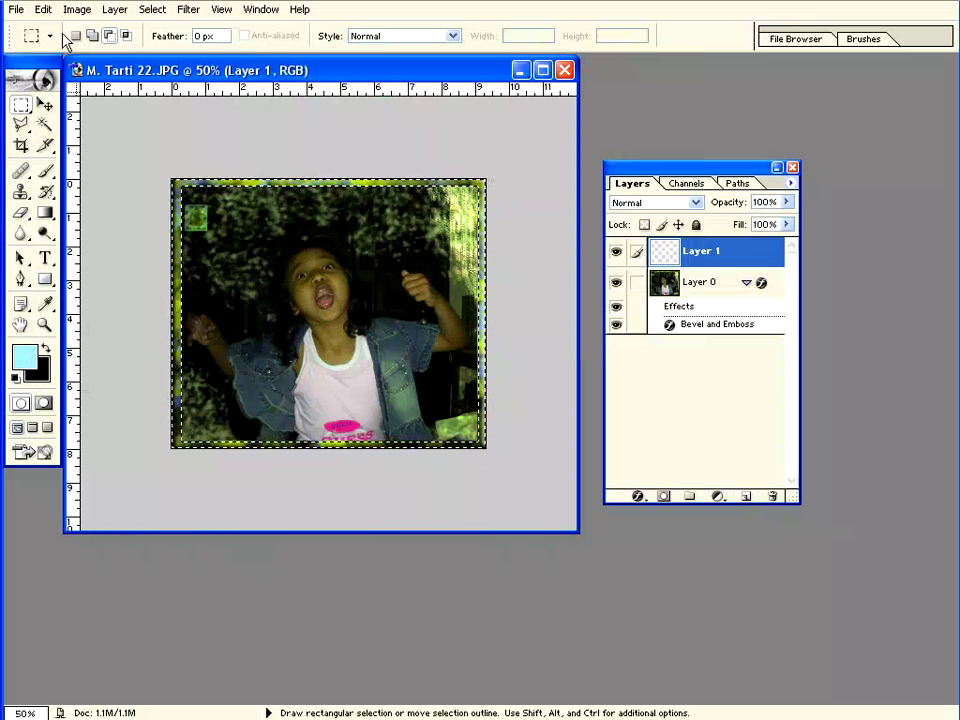
# - Fill the selected border on Layer 1 with the cyan foreground colour
pyautogui.click(43, 10)
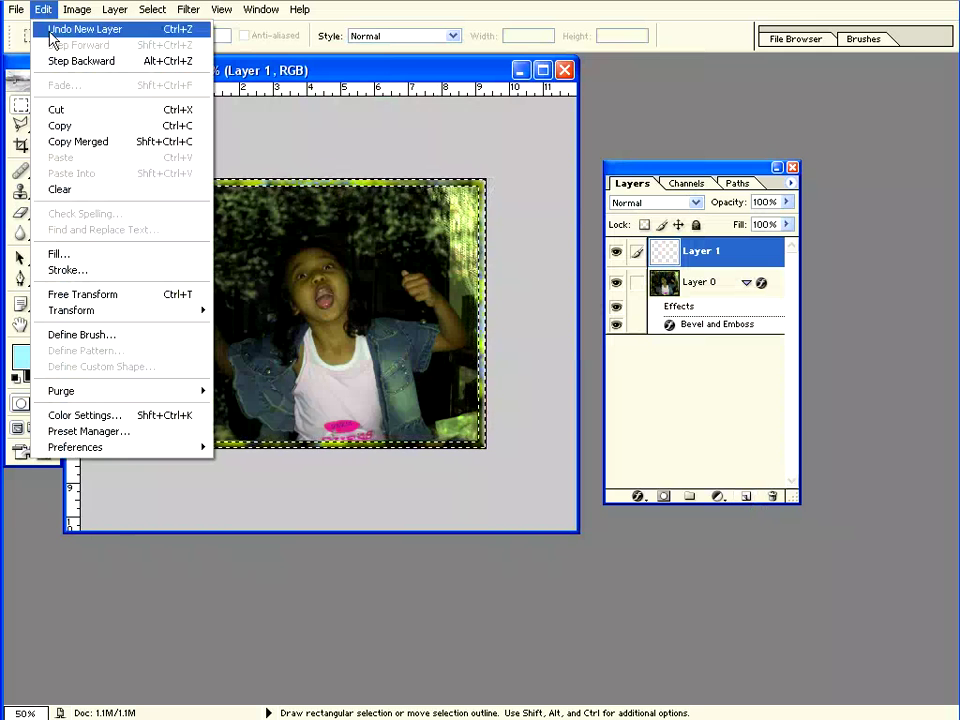
pyautogui.click(66, 254)
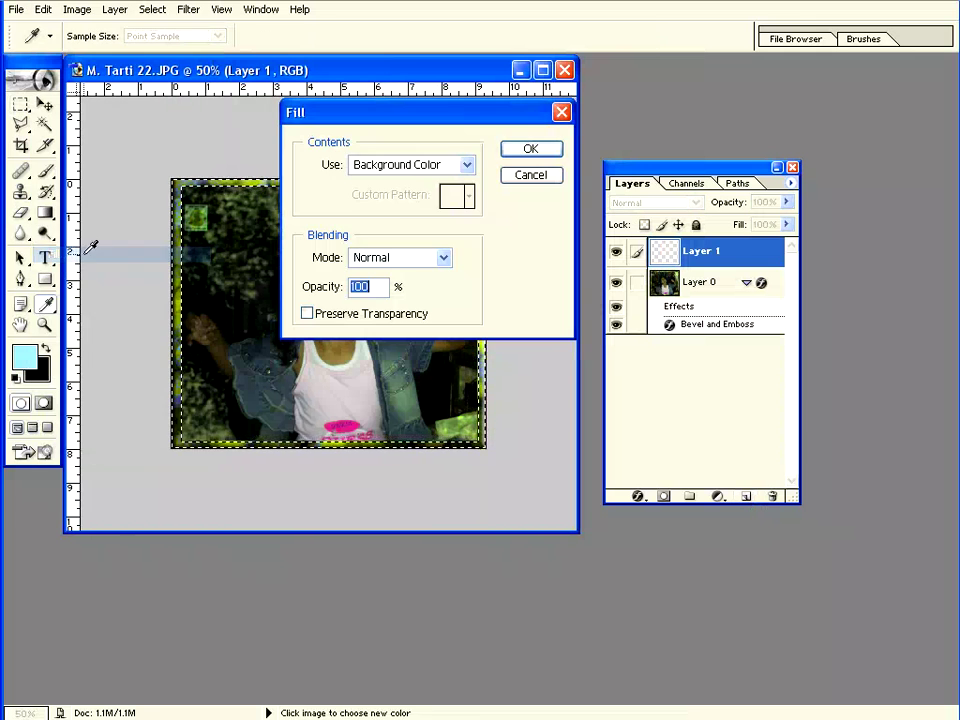
pyautogui.click(457, 165)
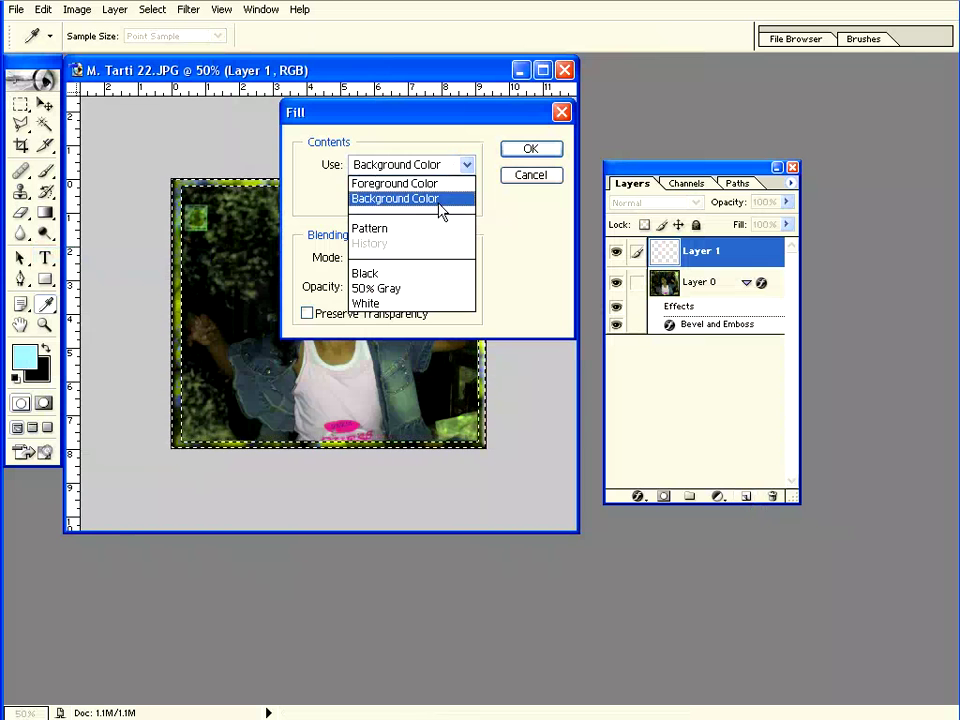
pyautogui.click(438, 183)
pyautogui.press('Return')
pyautogui.press('m')
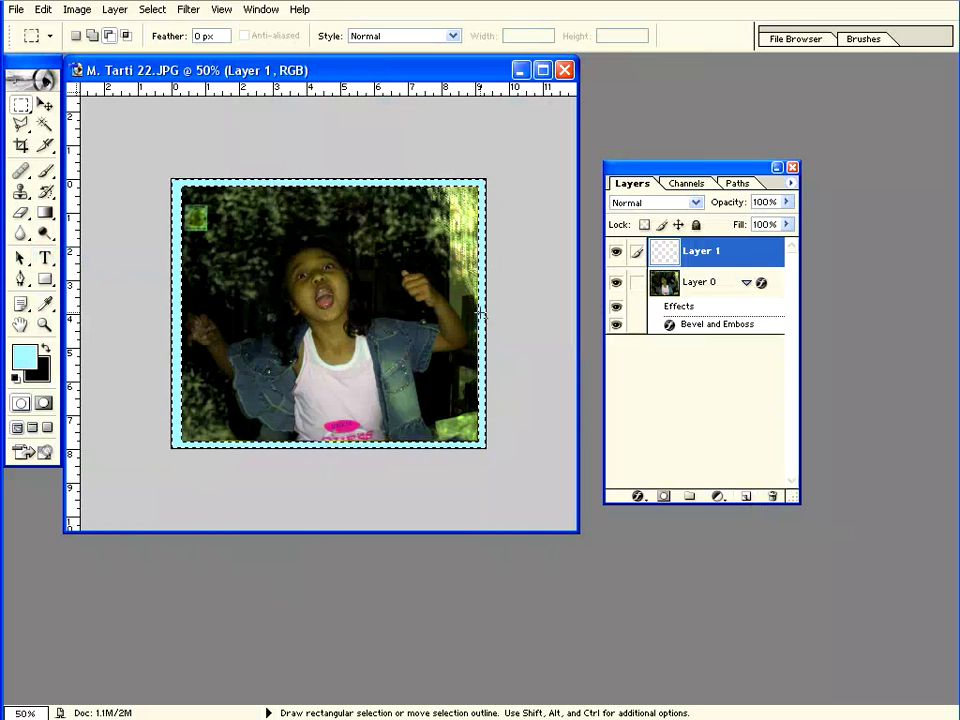
# - Cycle Layer 1's blend modes through Darken, Linear Burn and Linear Dodge to Hue
pyautogui.click(681, 203)
pyautogui.click(650, 251)
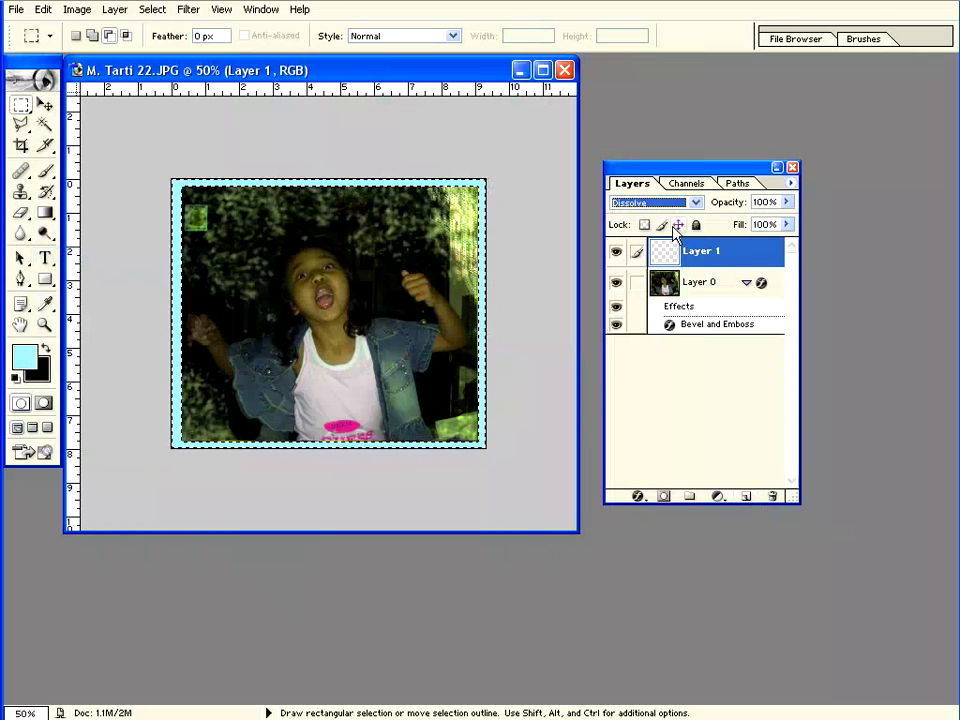
pyautogui.press('Down')
pyautogui.press('Down')
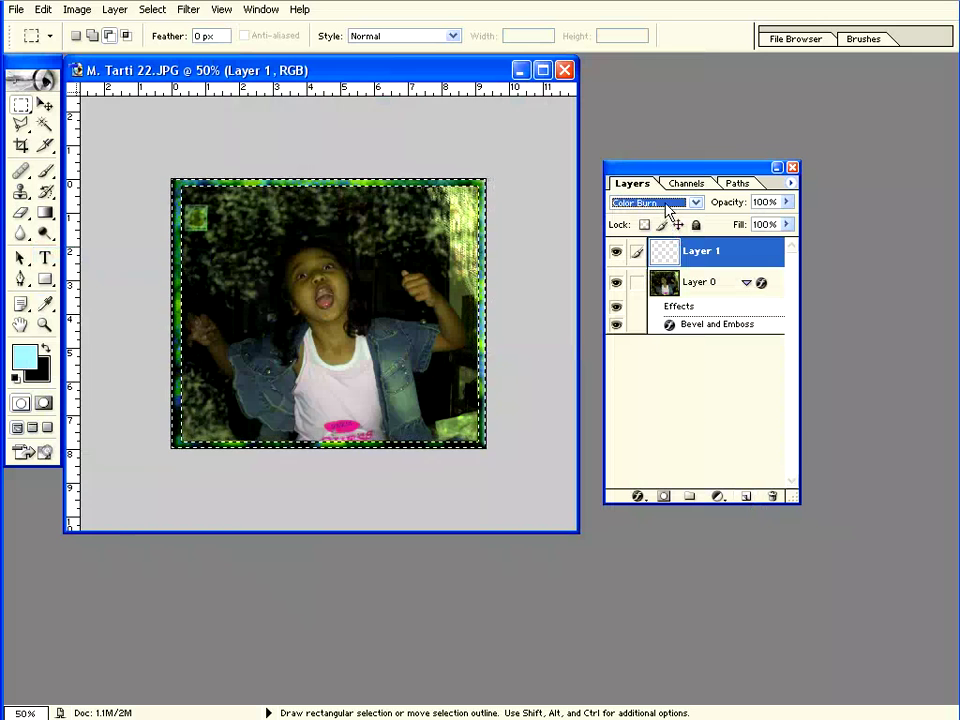
pyautogui.press('Down')
pyautogui.press('Down')
pyautogui.press('Down')
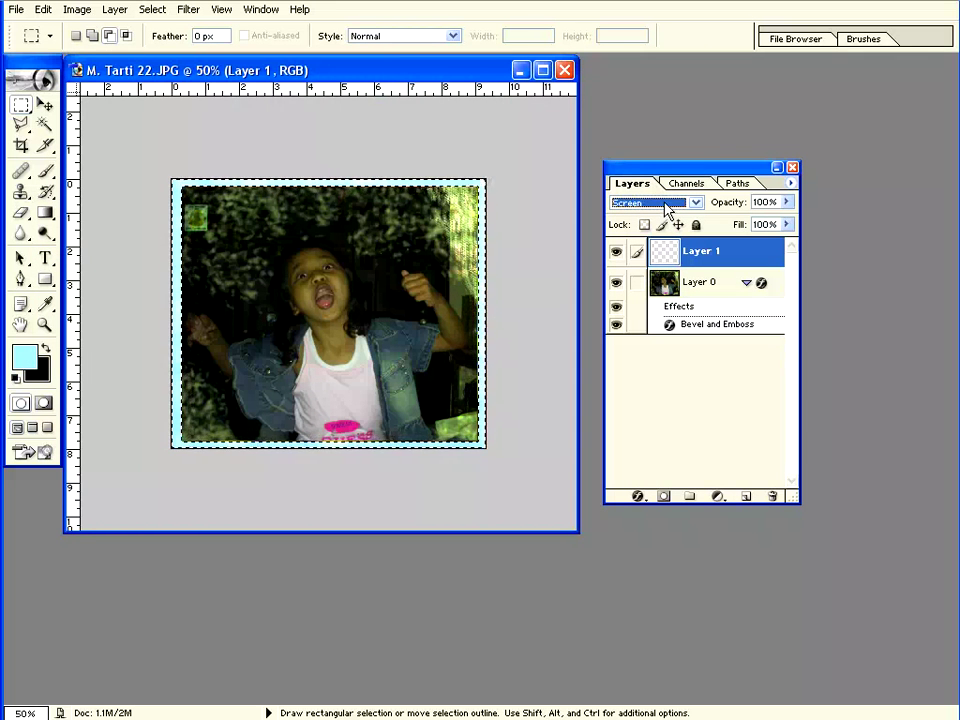
pyautogui.press('Down')
pyautogui.press('Down')
pyautogui.press('Down')
pyautogui.press('Down')
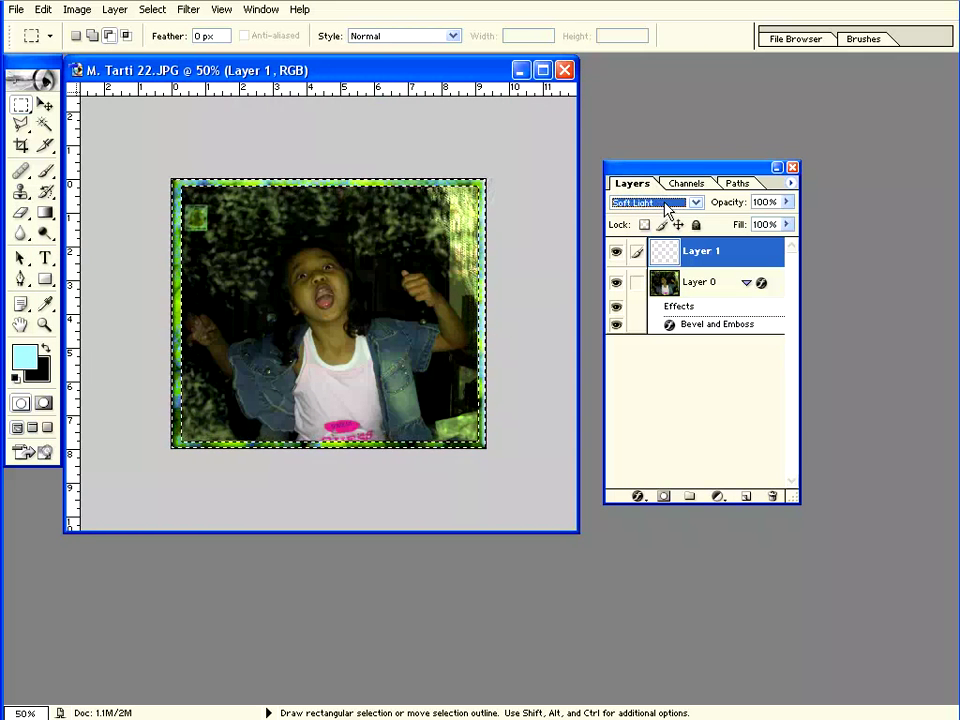
pyautogui.press('Down')
pyautogui.press('Down')
pyautogui.press('Down')
pyautogui.press('Down')
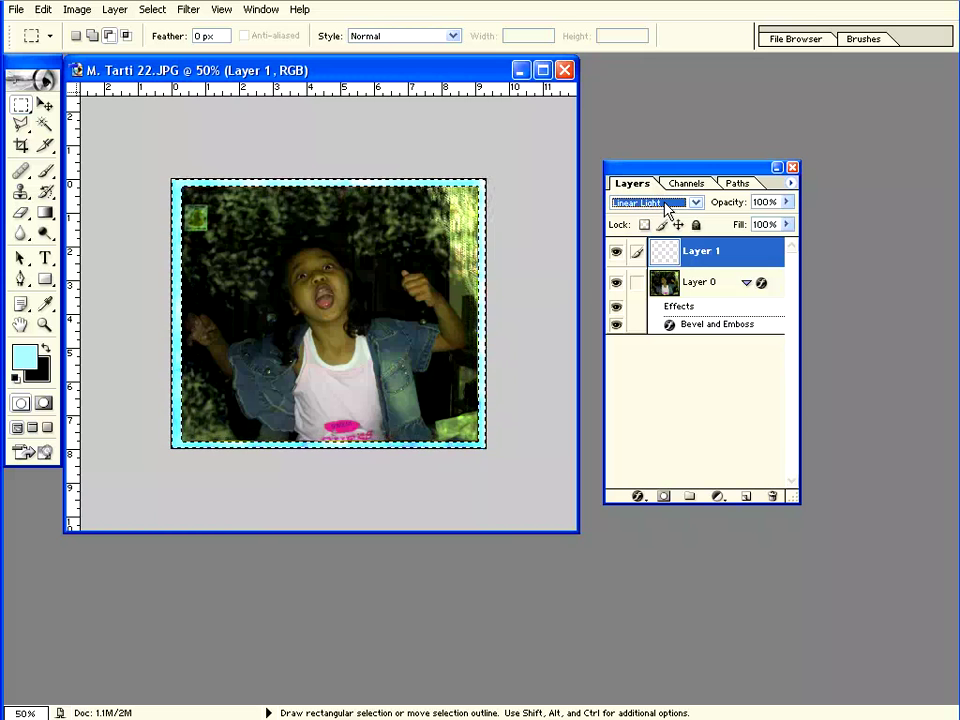
pyautogui.press('Down')
pyautogui.press('Down')
pyautogui.press('Down')
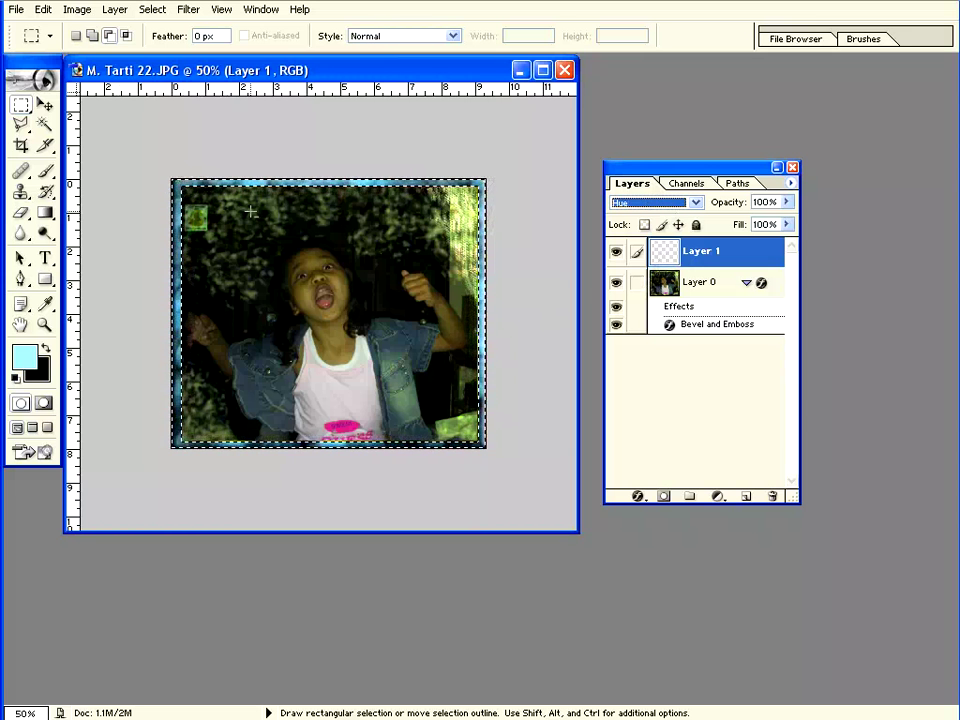
# - Deselect the border and make Layer 0 the active layer
pyautogui.rightClick(252, 220)
pyautogui.click(265, 222)
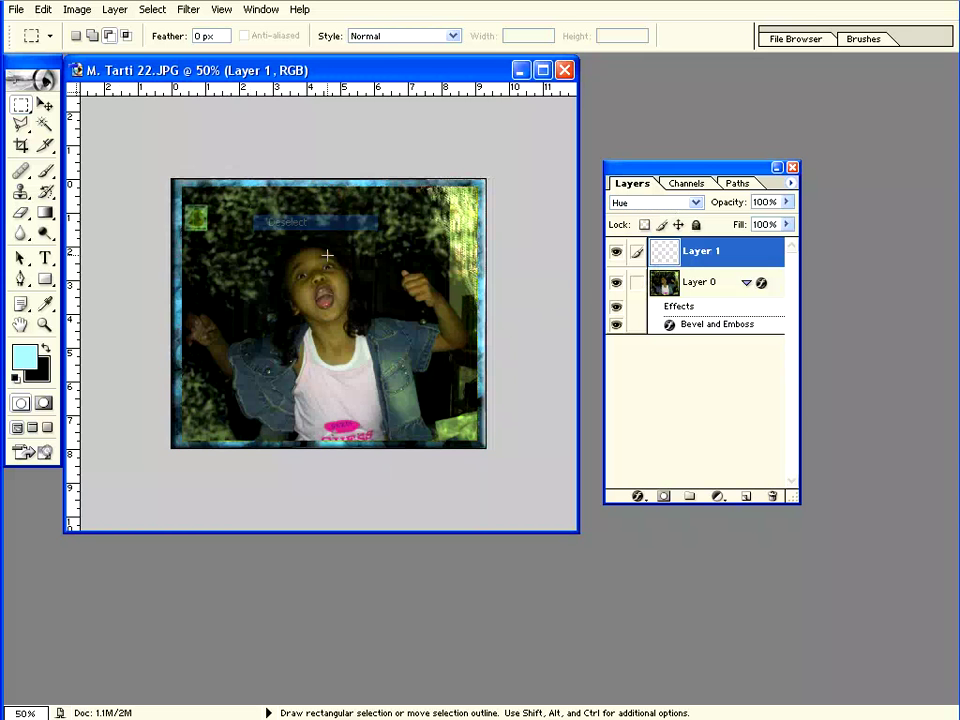
pyautogui.click(636, 284)
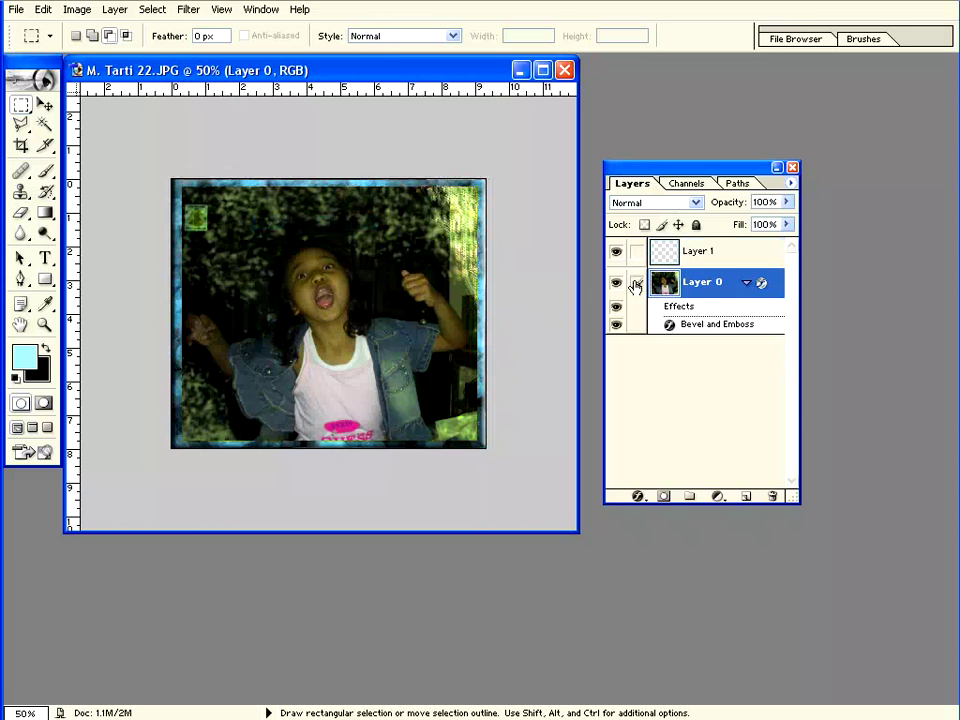
# - Duplicate Layer 0 to create Layer 0 copy
pyautogui.rightClick(693, 287)
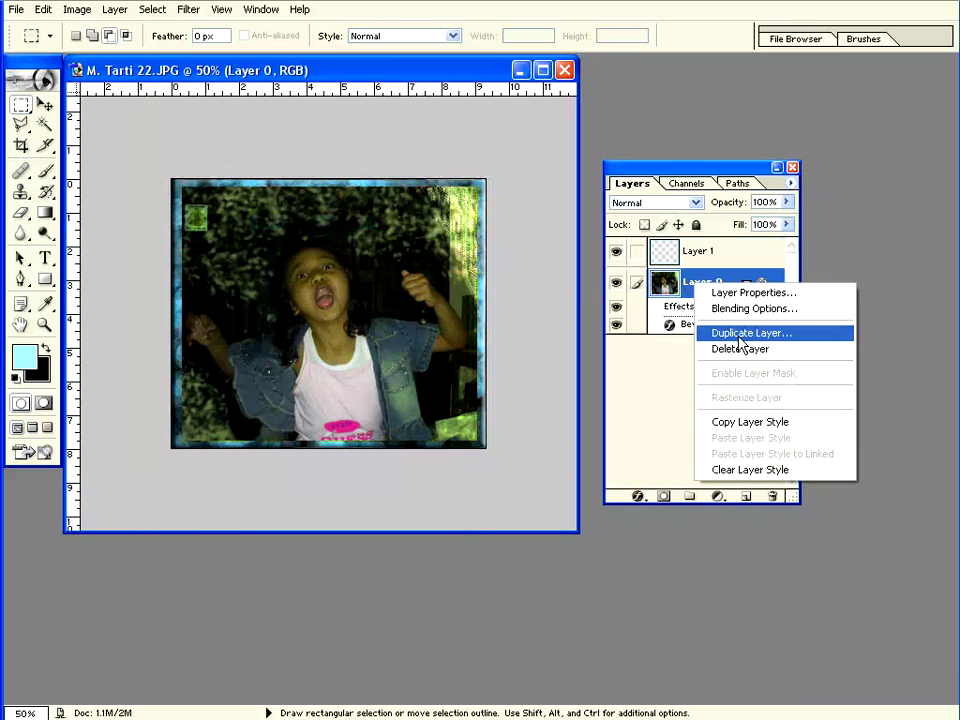
pyautogui.click(740, 333)
pyautogui.click(672, 174)
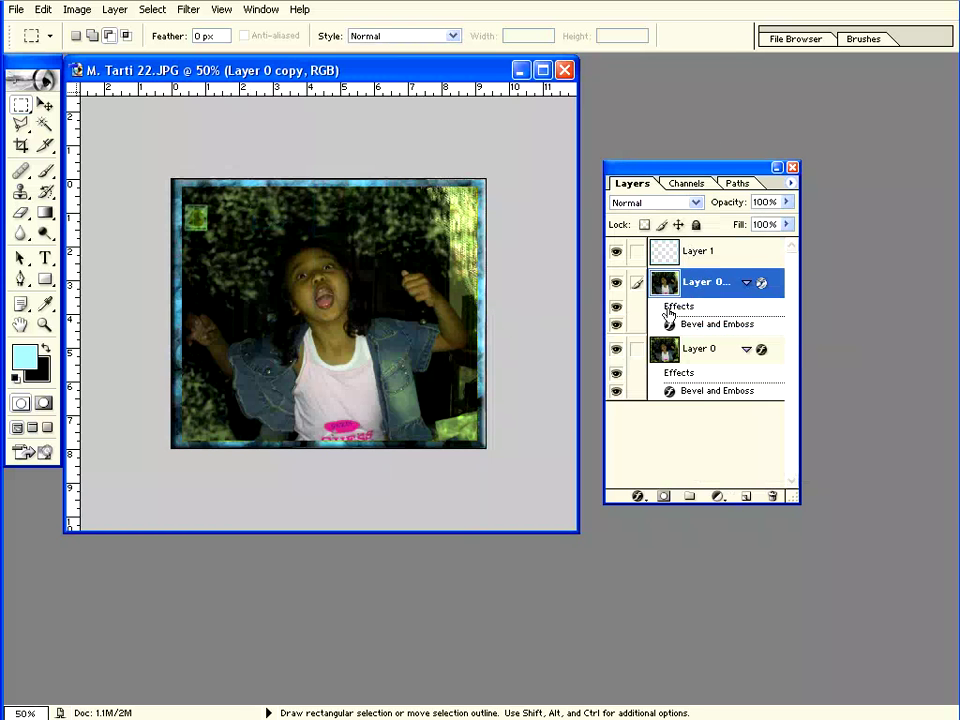
# - Try Dissolve, Multiply, Screen, Vivid Light and others on the copy, settling on Color Dodge
pyautogui.click(648, 203)
pyautogui.click(662, 228)
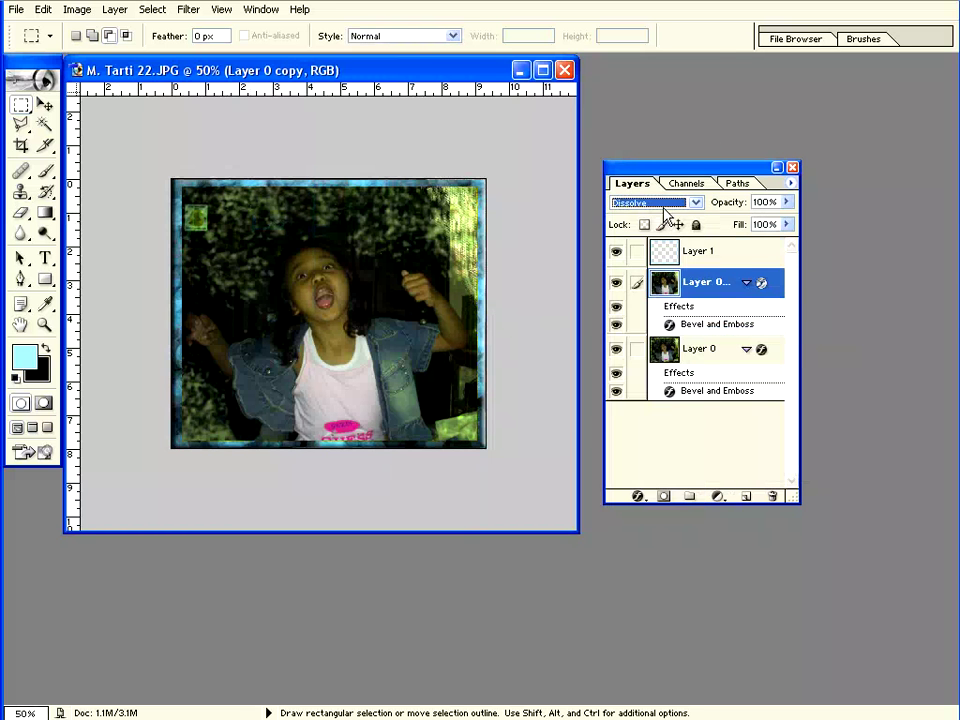
pyautogui.press('Down')
pyautogui.press('Down')
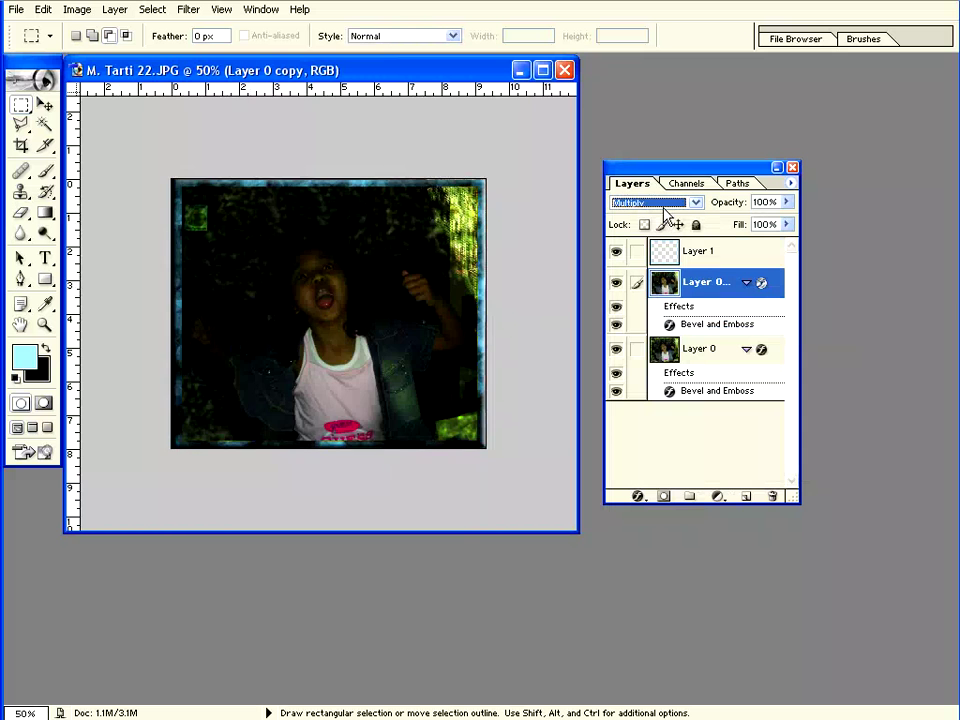
pyautogui.press('Down')
pyautogui.press('Down')
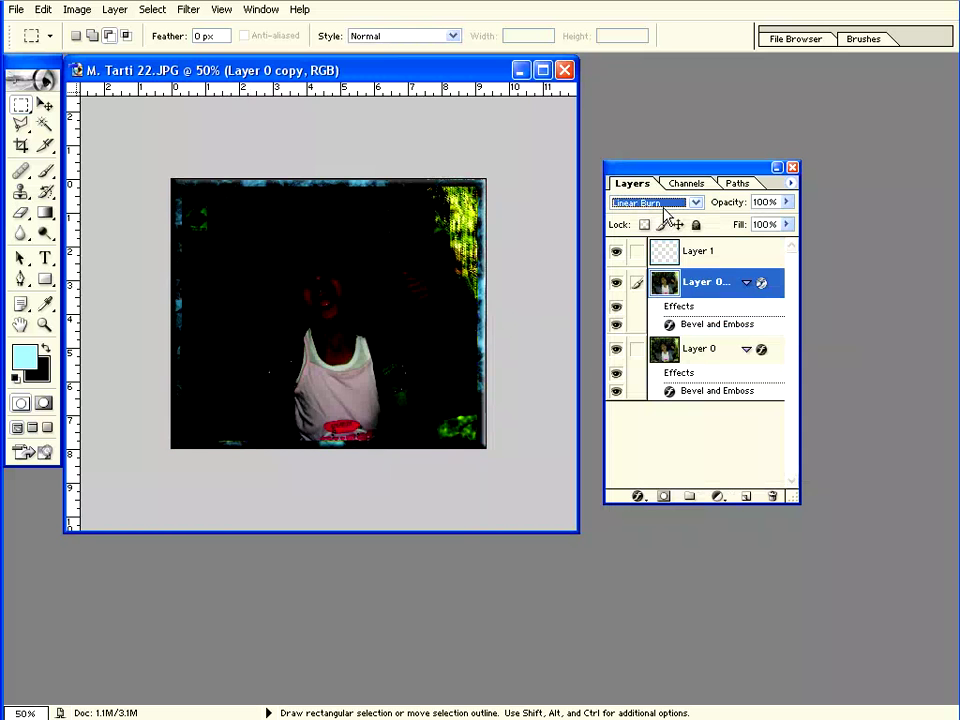
pyautogui.press('Down')
pyautogui.press('Down')
pyautogui.press('Down')
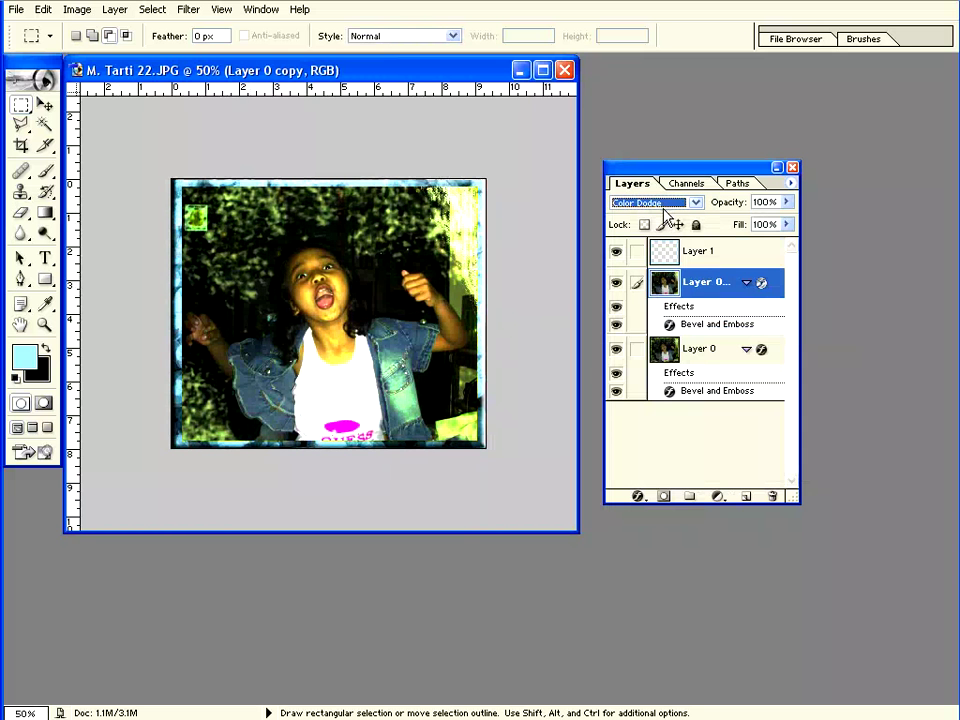
pyautogui.press('Down')
pyautogui.press('Down')
pyautogui.press('Down')
pyautogui.press('Down')
pyautogui.press('Down')
pyautogui.press('Down')
pyautogui.press('Down')
pyautogui.press('Down')
pyautogui.press('Down')
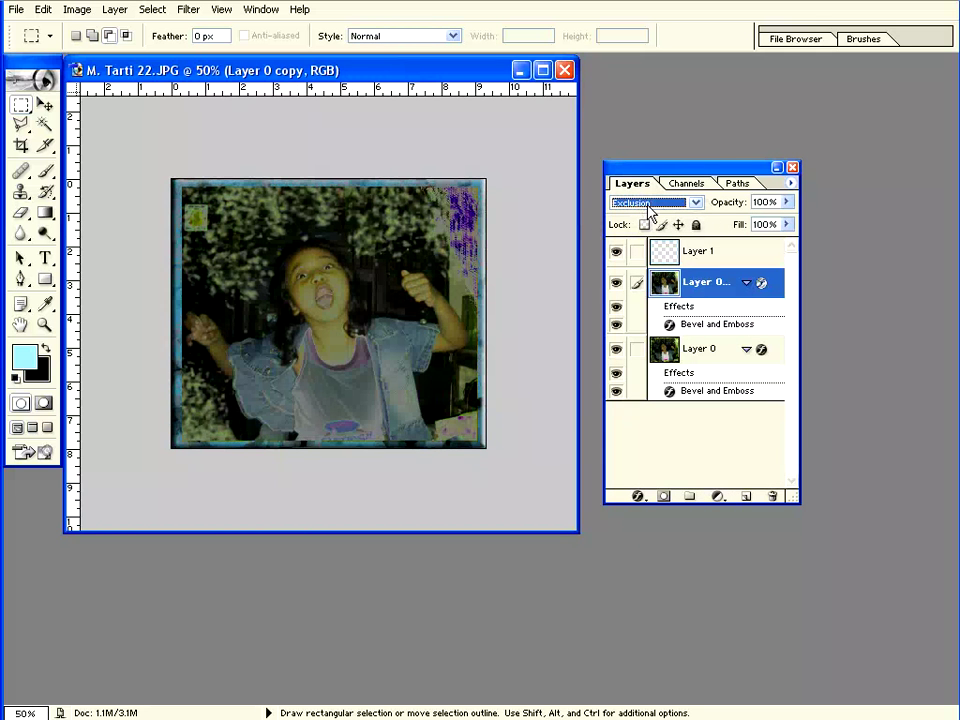
pyautogui.press('Up')
pyautogui.press('Up')
pyautogui.press('Up')
pyautogui.press('Up')
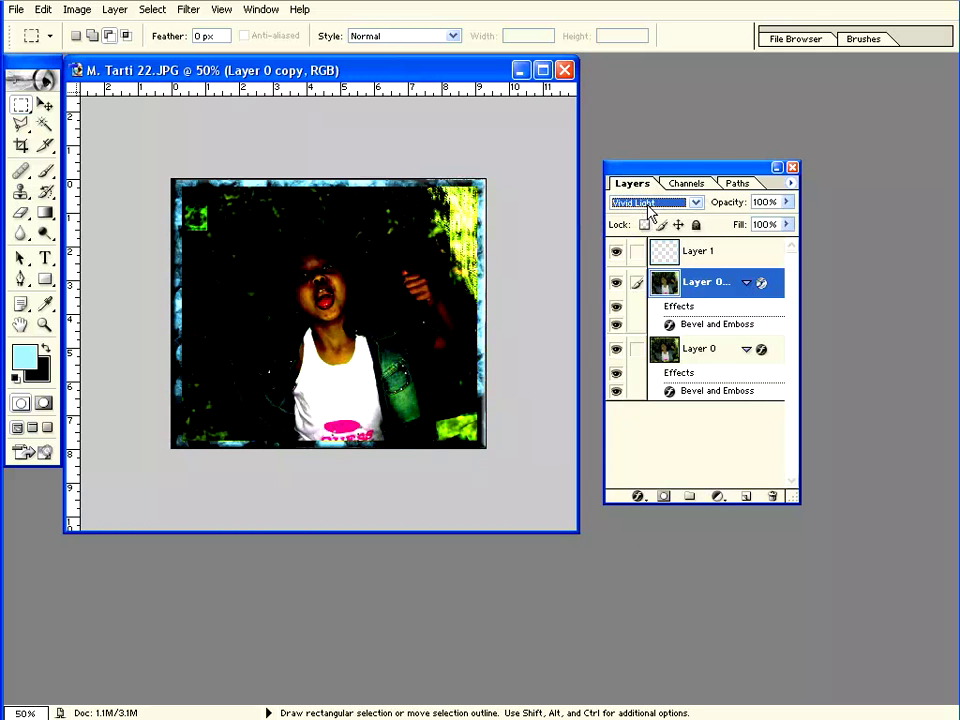
pyautogui.press('Up')
pyautogui.press('Up')
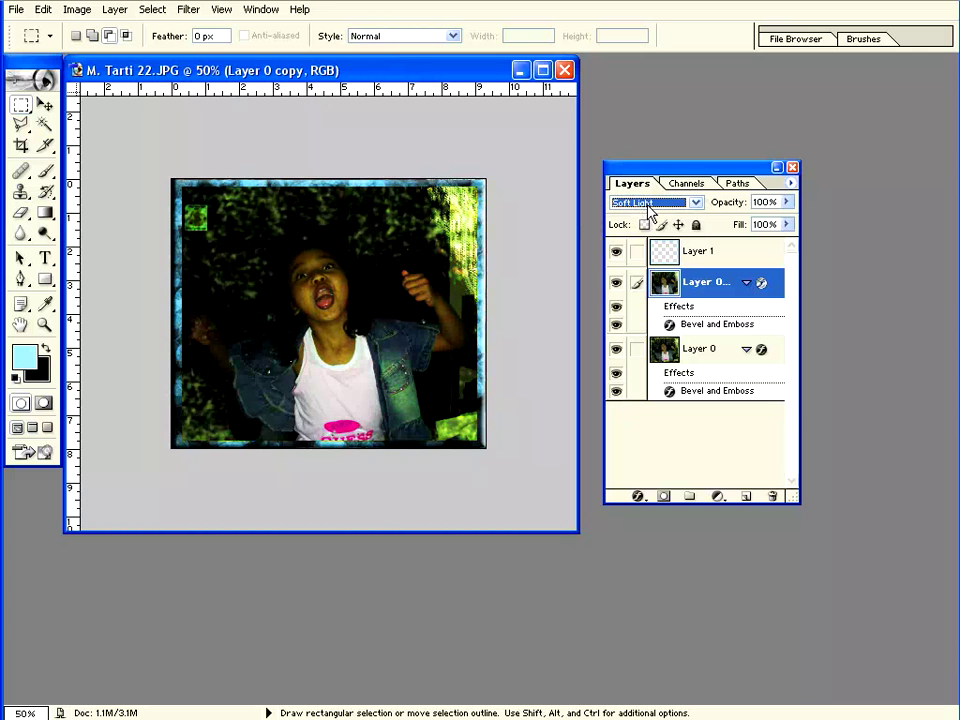
pyautogui.press('Up')
pyautogui.press('Up')
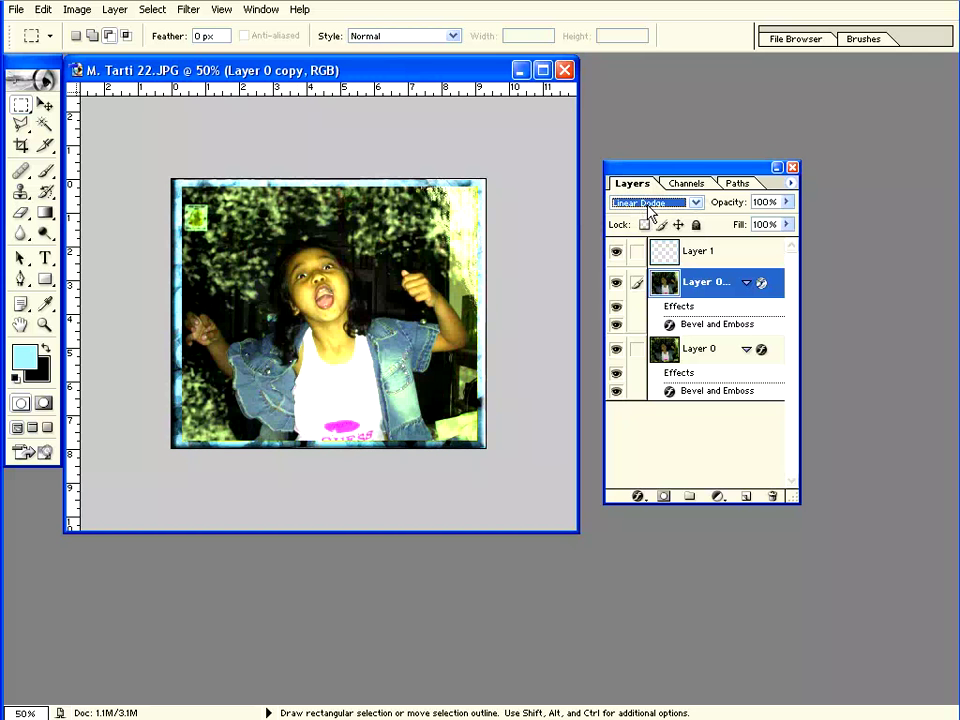
pyautogui.press('Up')
pyautogui.press('Up')
pyautogui.press('Down')
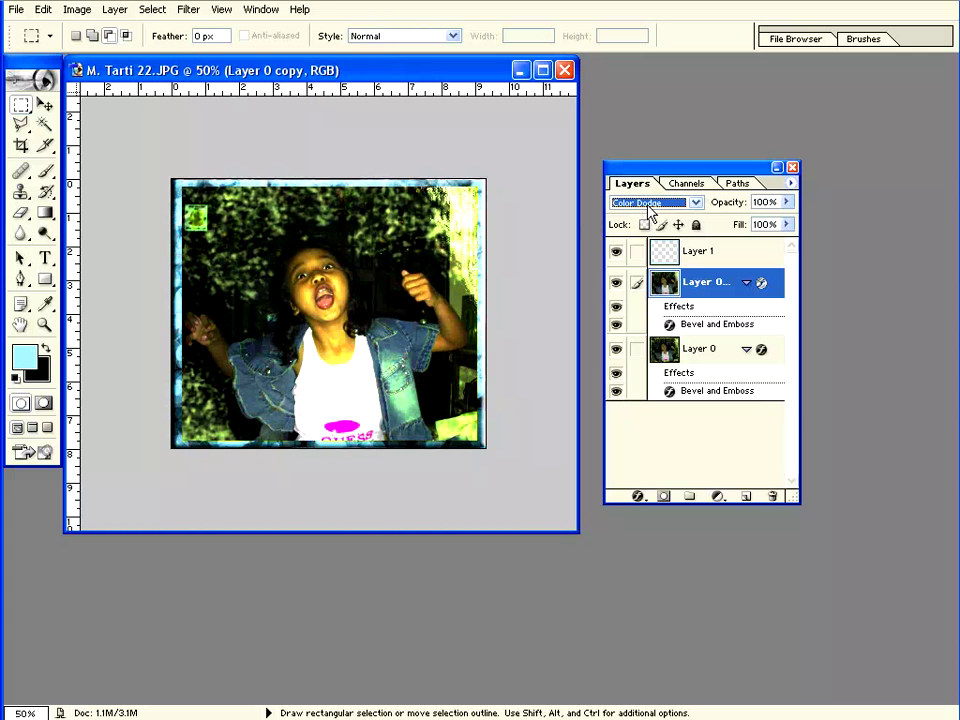